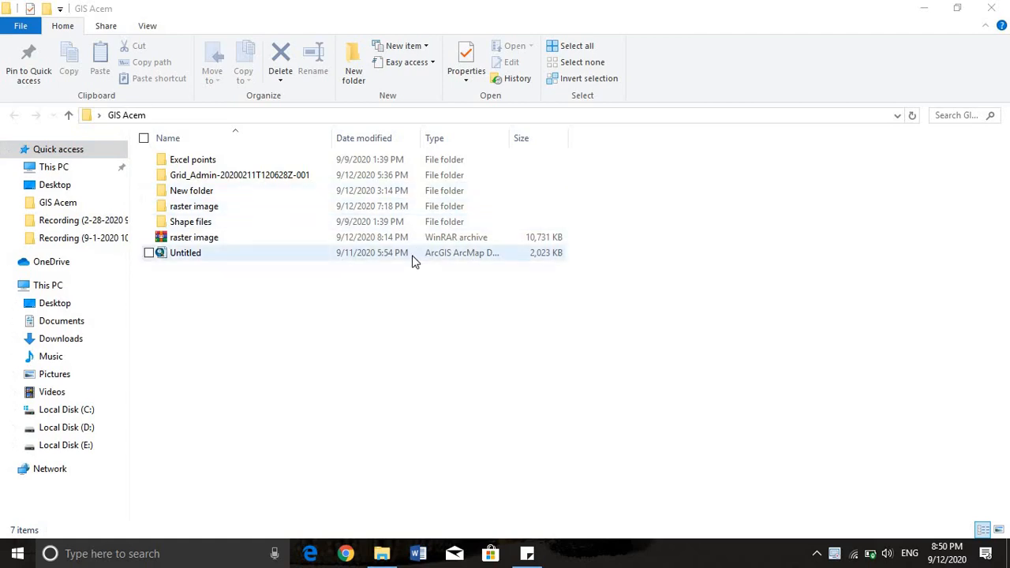
# Open the Untitled map document in ArcMap and list its layers by drawing order
pyautogui.doubleClick(363, 254)
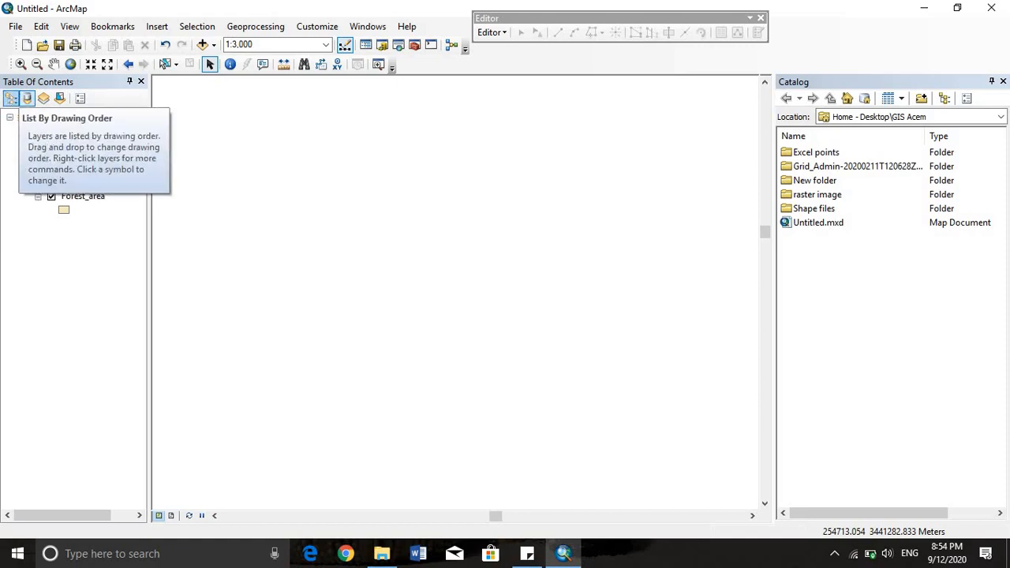
pyautogui.click(12, 98)
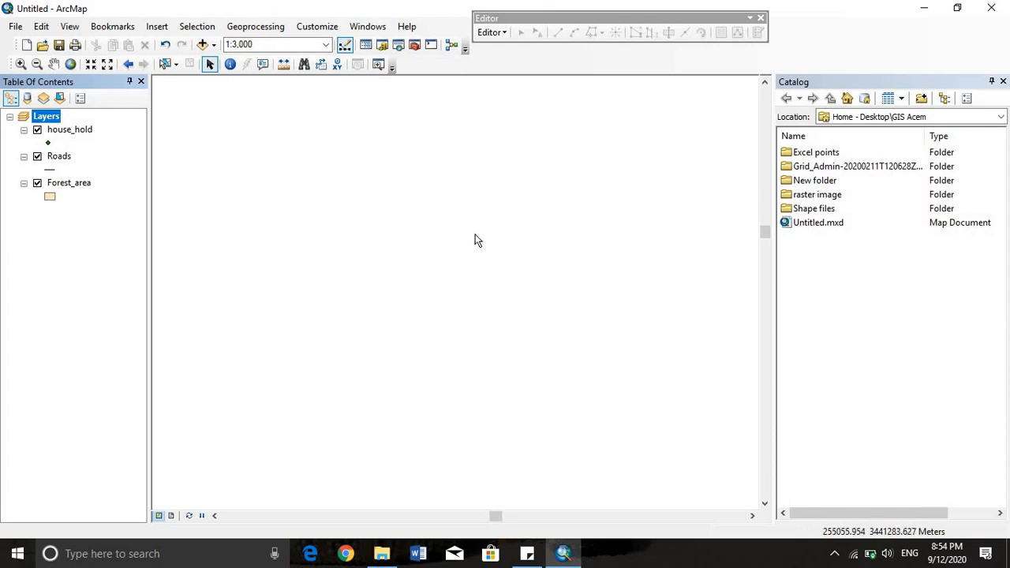
pyautogui.scroll(2, 435, 239)
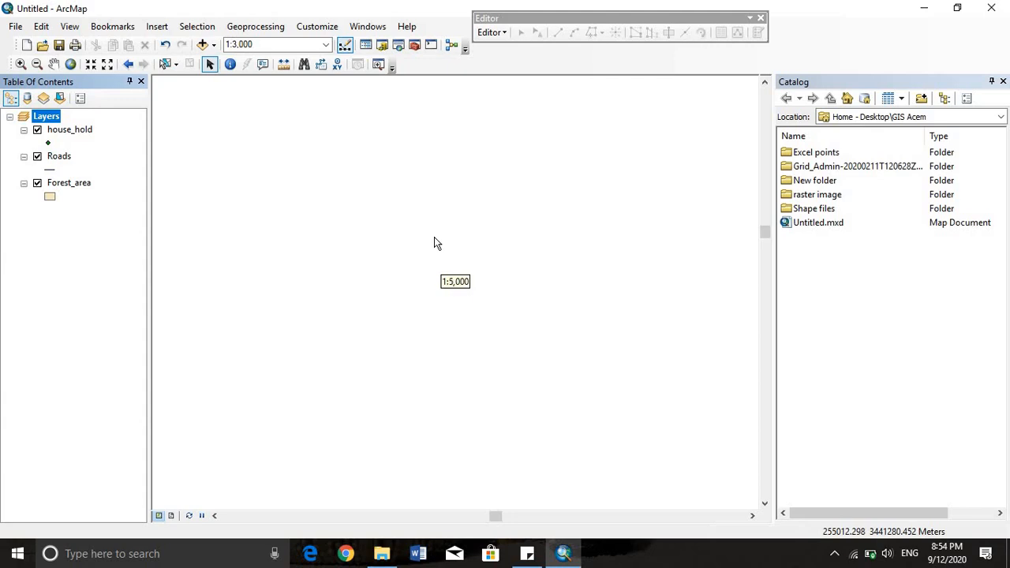
pyautogui.scroll(-3, 444, 247)
pyautogui.scroll(2, 442, 248)
pyautogui.scroll(-1, 443, 247)
pyautogui.scroll(1, 446, 248)
pyautogui.scroll(-1, 446, 248)
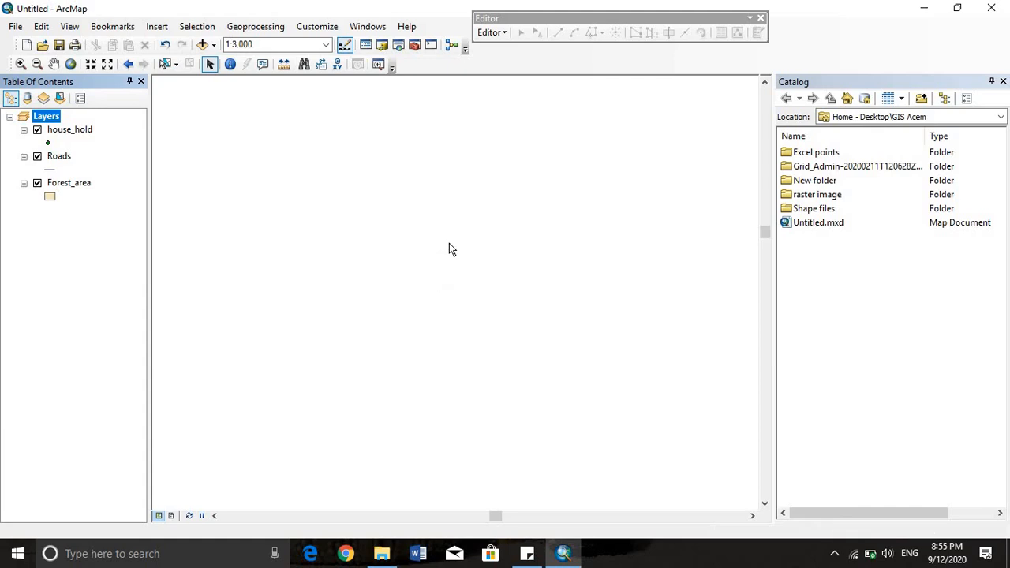
pyautogui.scroll(-1, 449, 248)
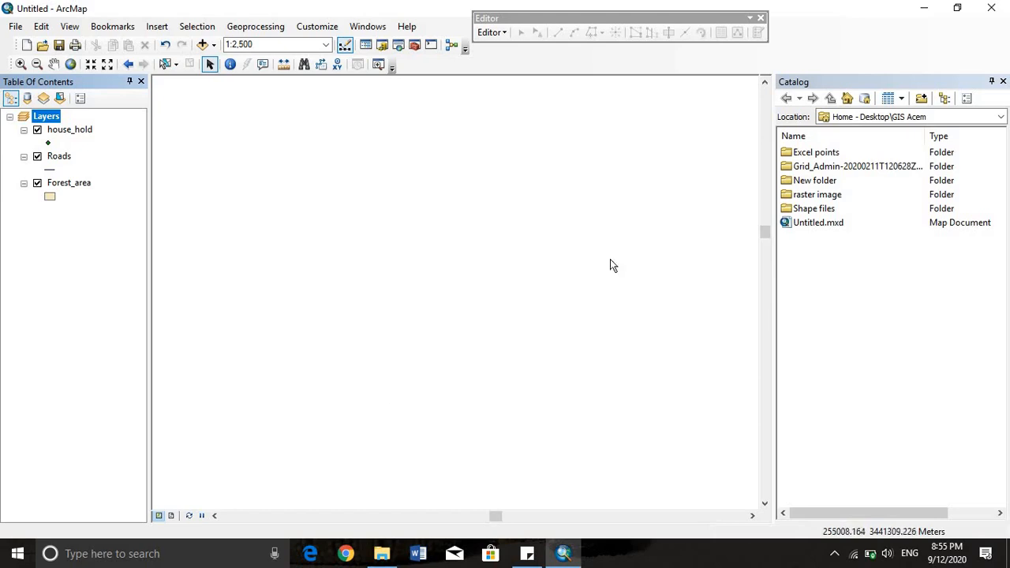
# Start an edit session and choose the Forest_area template for creating polygon features
pyautogui.click(506, 32)
pyautogui.click(509, 45)
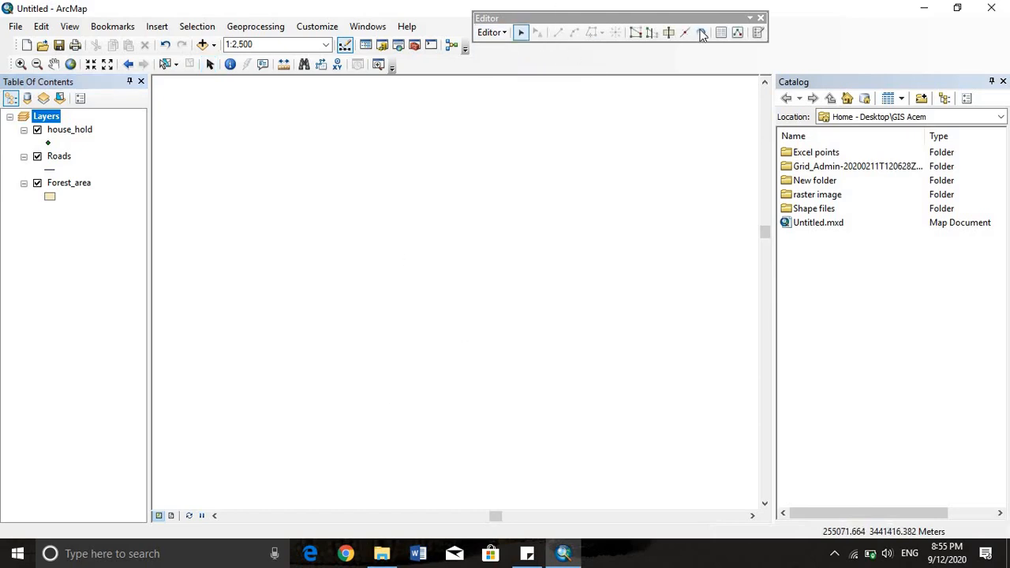
pyautogui.click(759, 33)
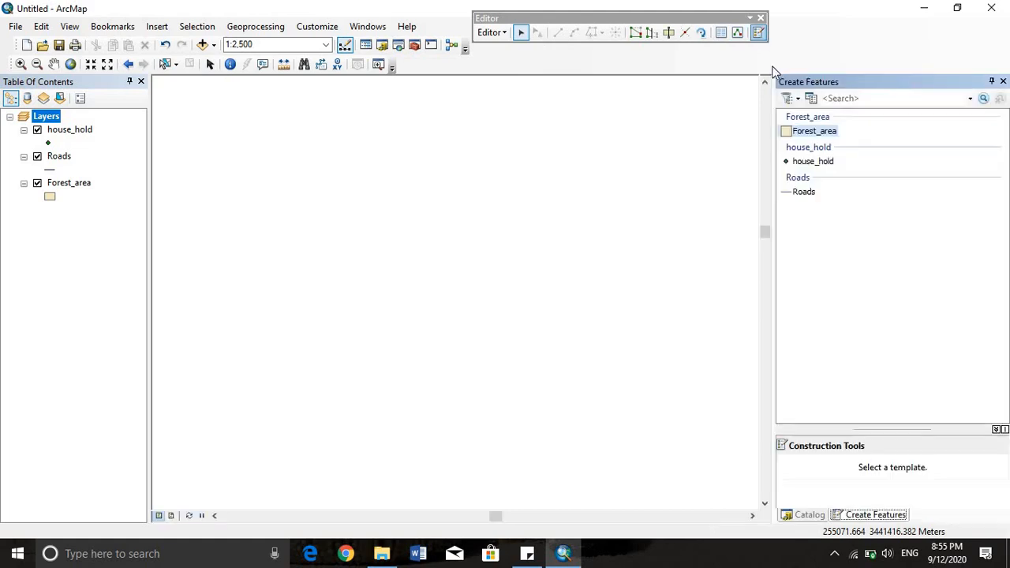
pyautogui.click(825, 134)
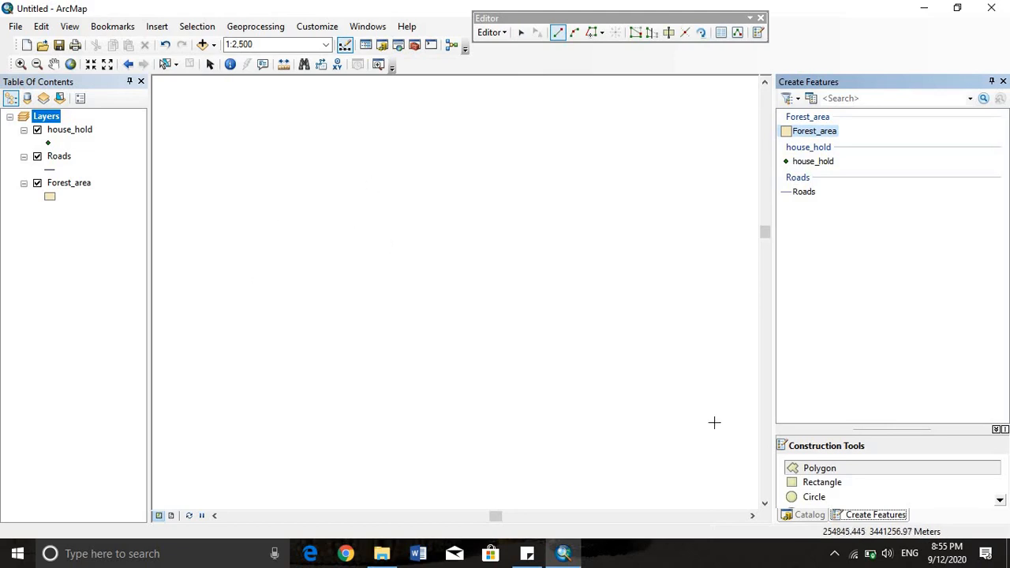
# Draw five separate Forest_area polygons across the map, one four-sided and four triangular
pyautogui.click(461, 115)
pyautogui.click(349, 179)
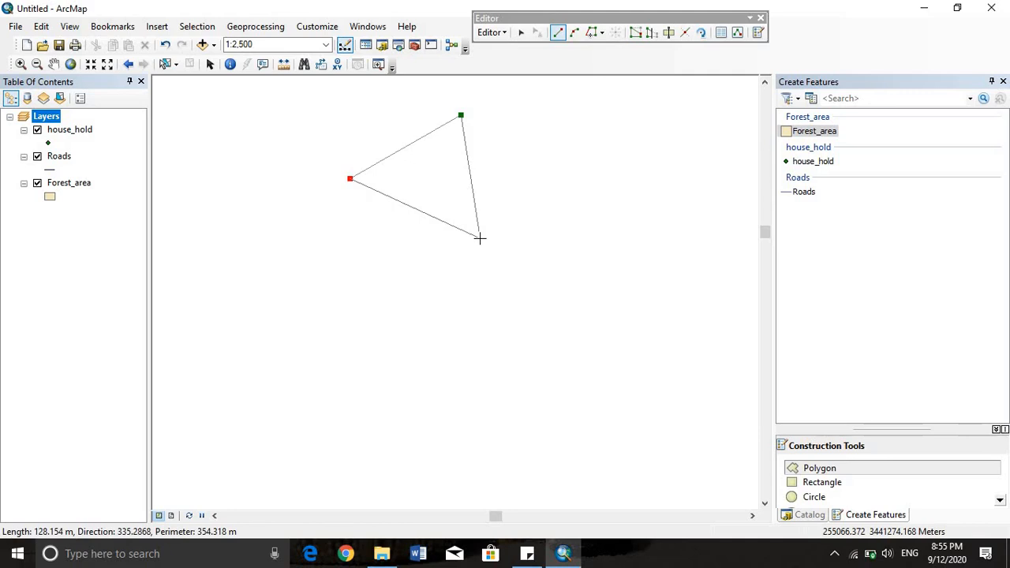
pyautogui.doubleClick(481, 238)
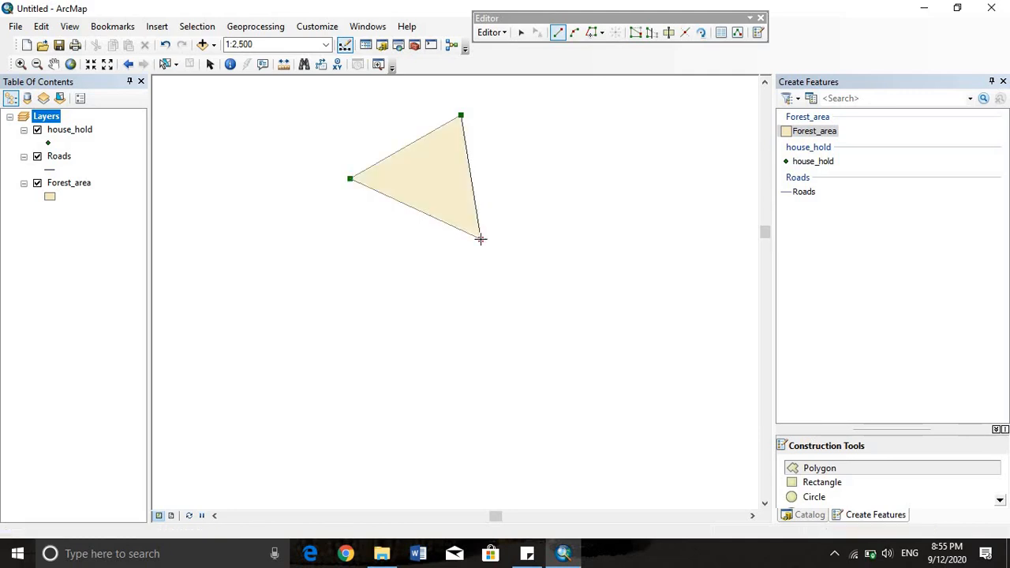
pyautogui.click(526, 209)
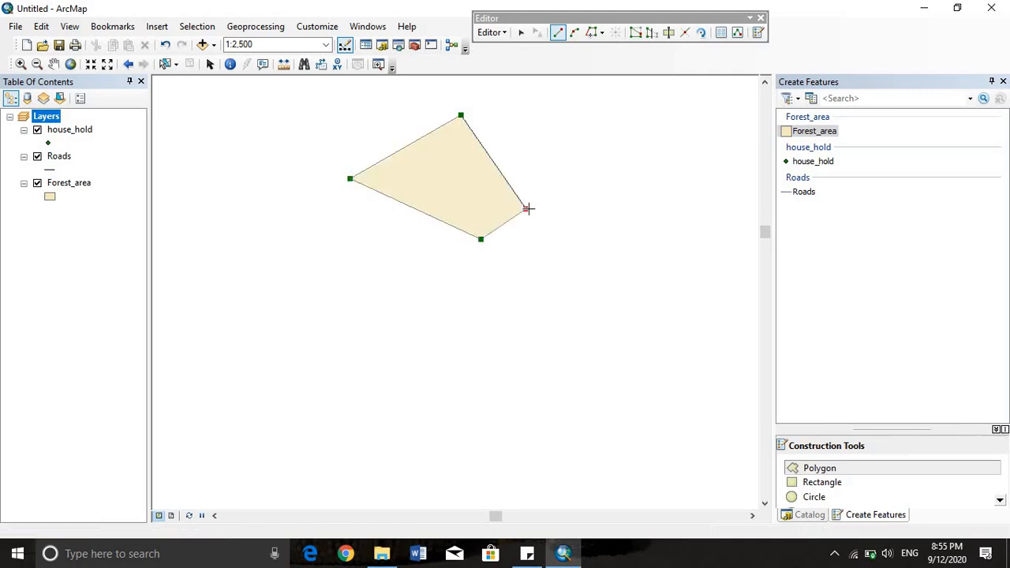
pyautogui.press('F2')
pyautogui.click(664, 105)
pyautogui.click(615, 210)
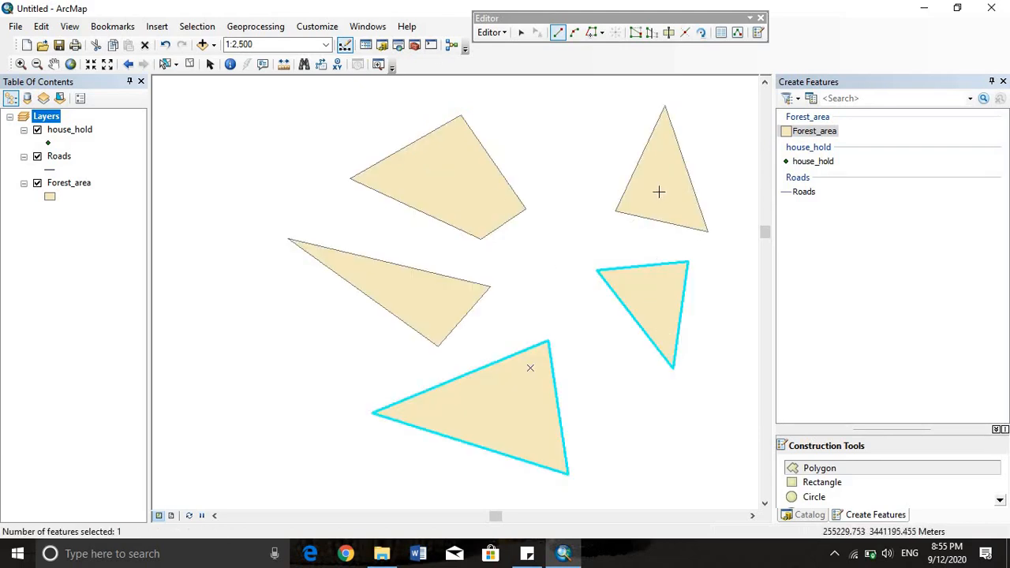
# Change the Forest_area layer symbol to the Green ESRI fill style
pyautogui.click(48, 196)
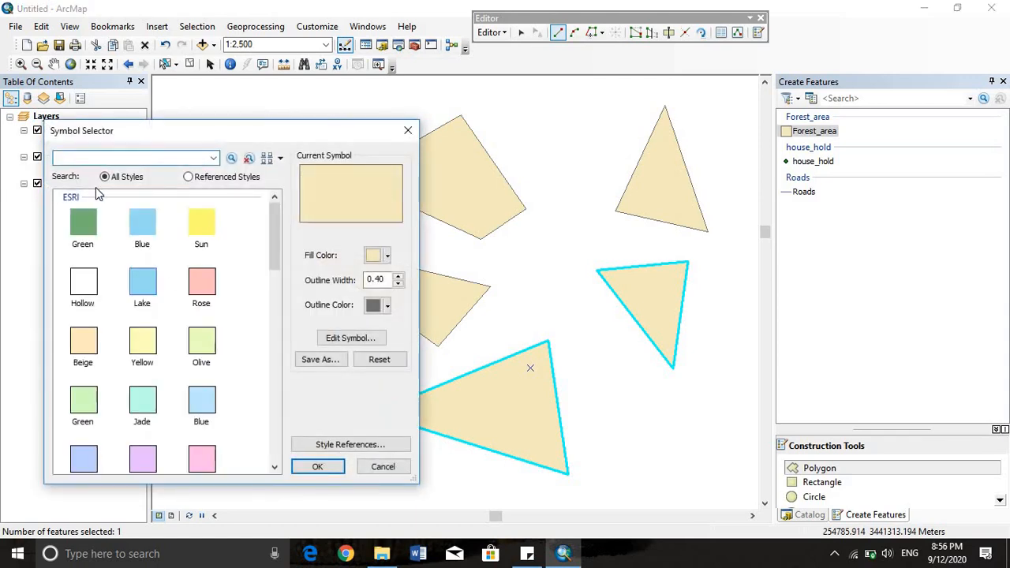
pyautogui.click(83, 224)
pyautogui.click(301, 467)
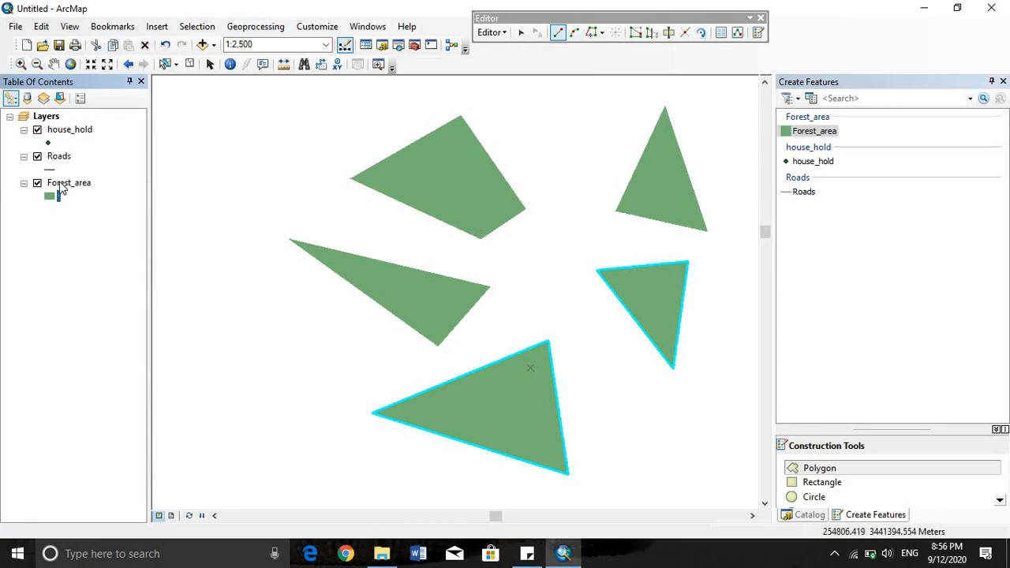
# Examine the Forest_area attribute table, then close it
pyautogui.rightClick(62, 186)
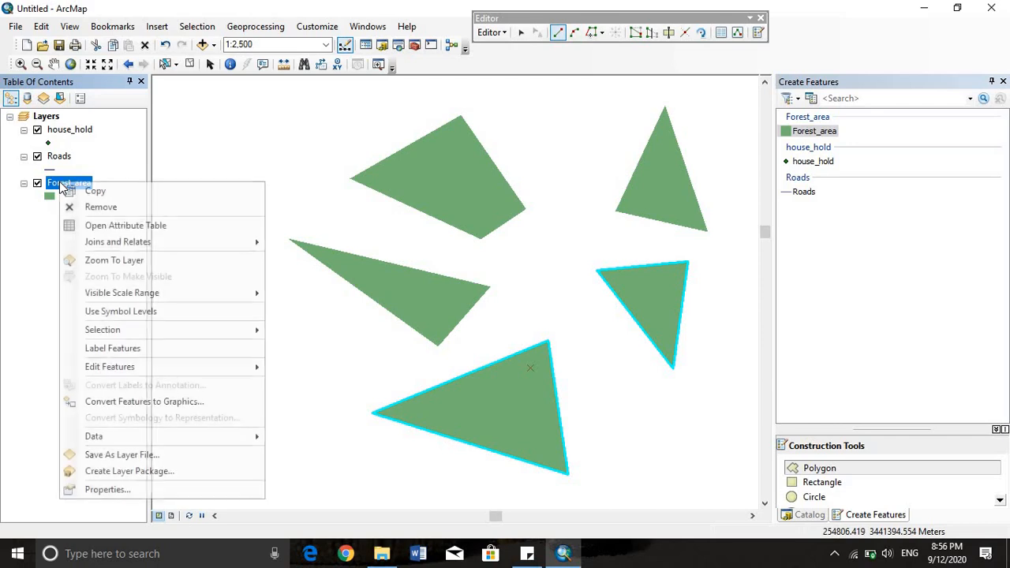
pyautogui.click(96, 225)
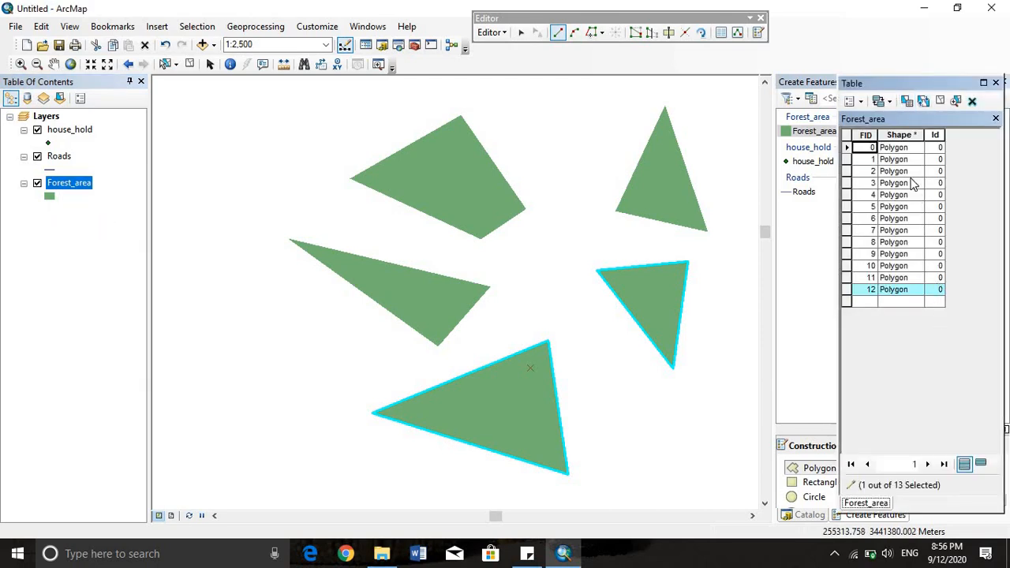
pyautogui.click(995, 119)
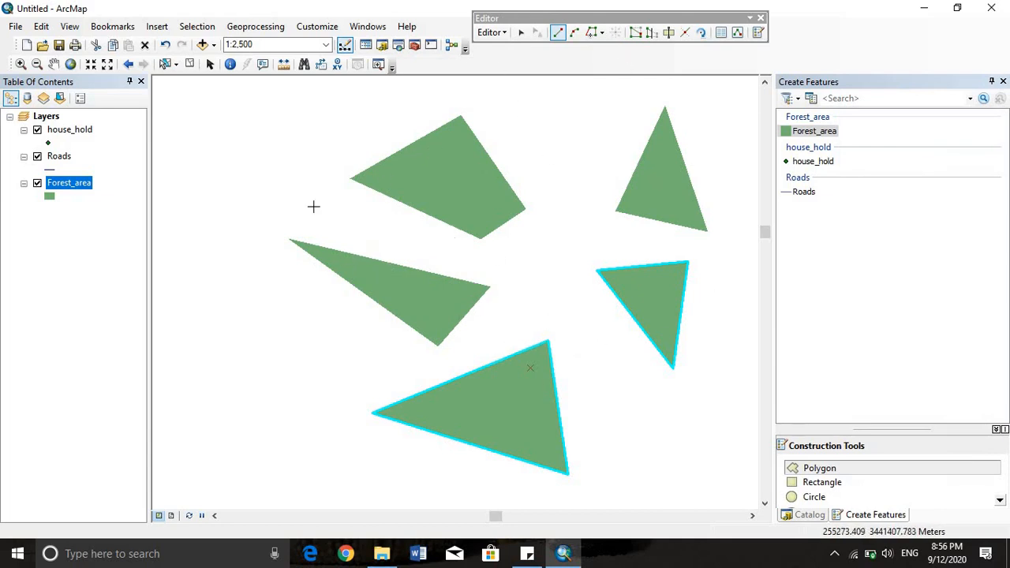
# Draw one long, winding Roads line that starts above the northwestern forest polygon and passes around and through the forest areas
pyautogui.click(803, 194)
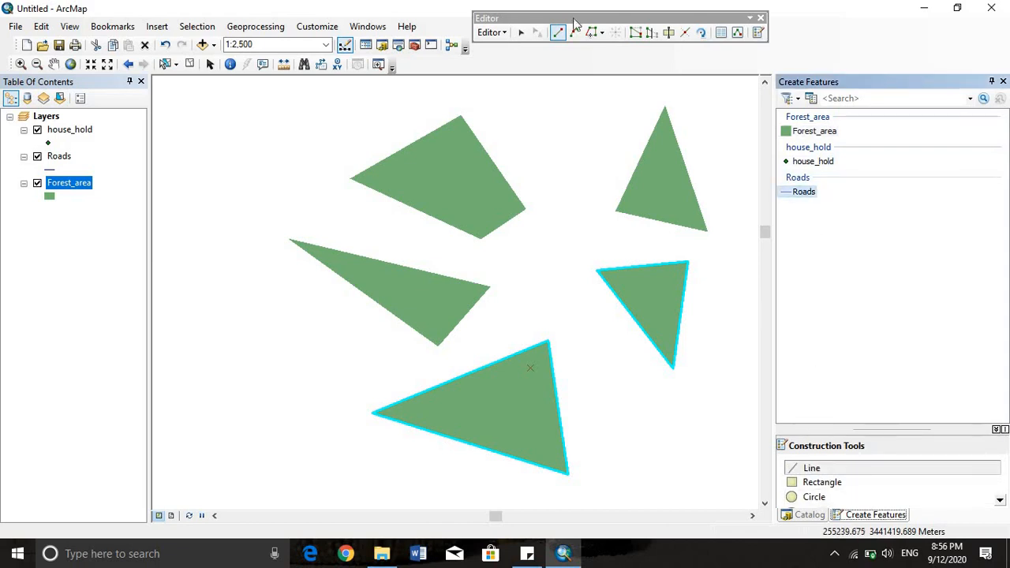
pyautogui.click(362, 105)
pyautogui.click(488, 99)
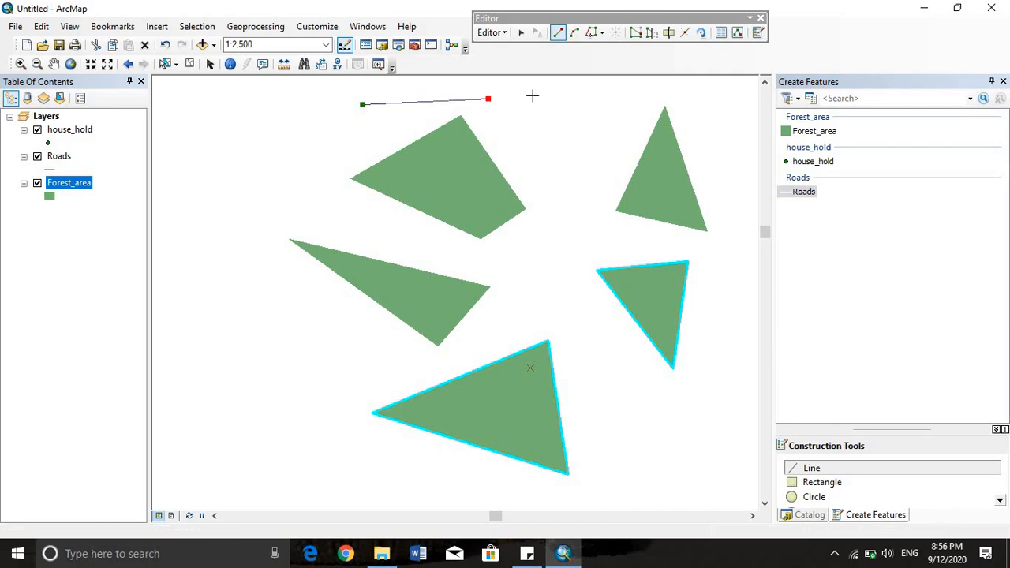
pyautogui.click(602, 117)
pyautogui.click(593, 201)
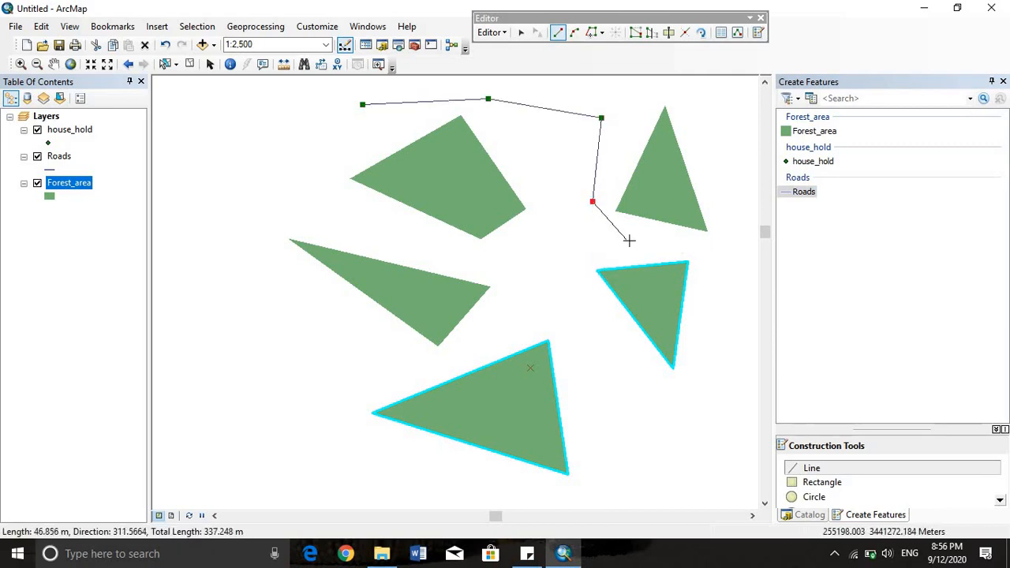
pyautogui.click(629, 241)
pyautogui.click(753, 270)
pyautogui.click(727, 355)
pyautogui.click(685, 413)
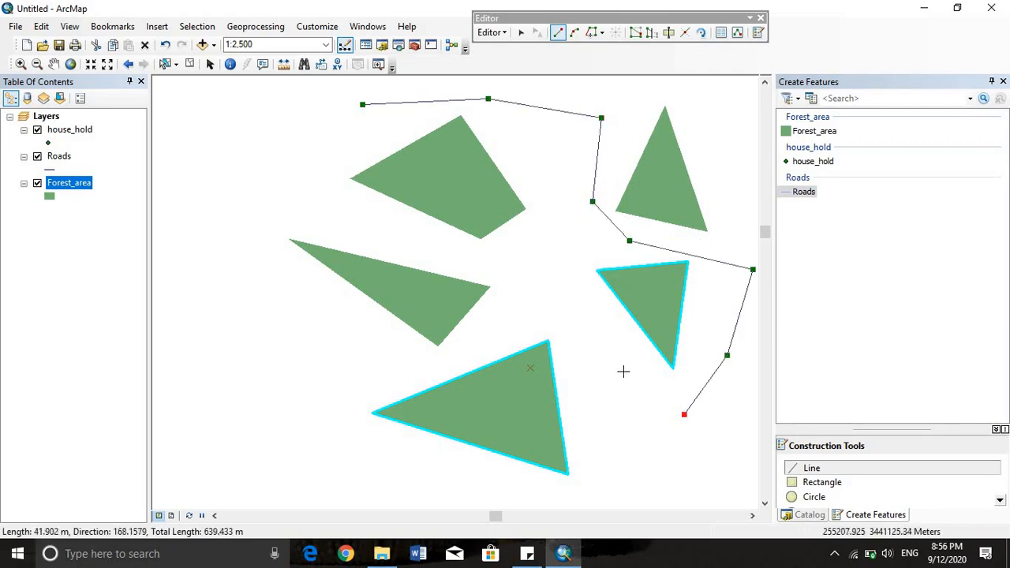
pyautogui.click(623, 371)
pyautogui.click(584, 273)
pyautogui.click(532, 160)
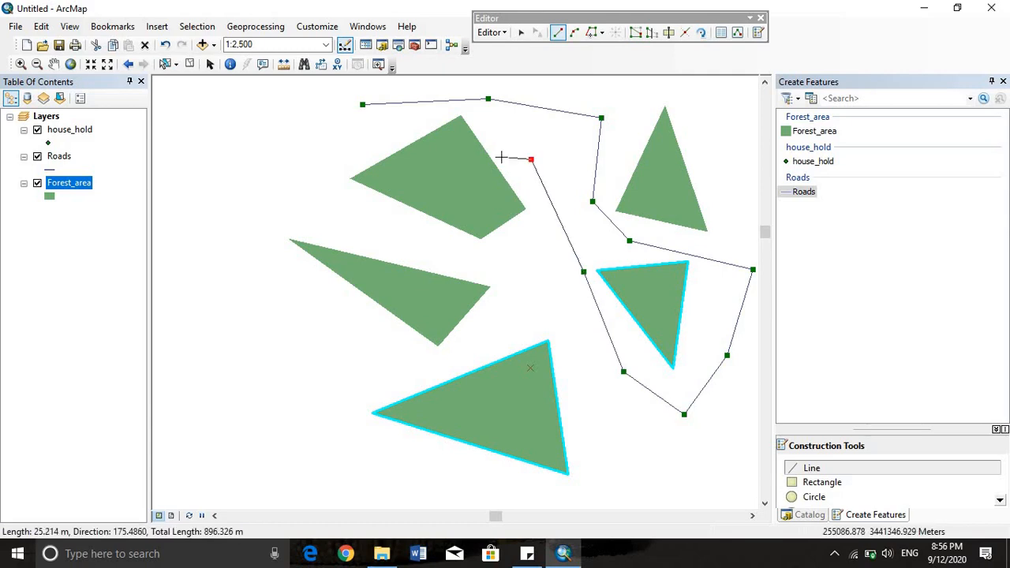
pyautogui.click(499, 172)
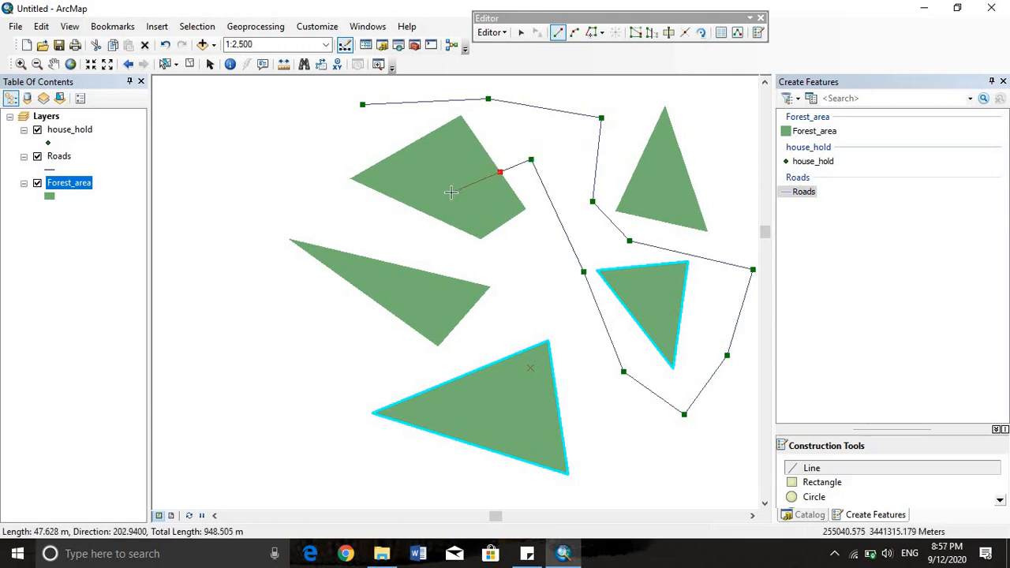
pyautogui.click(424, 204)
pyautogui.click(230, 223)
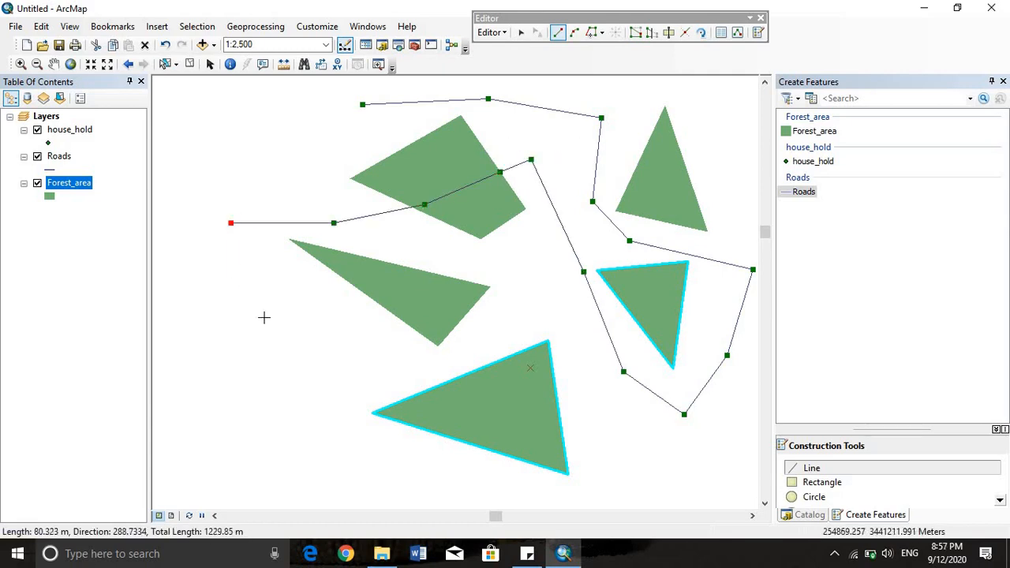
pyautogui.click(265, 318)
pyautogui.click(426, 303)
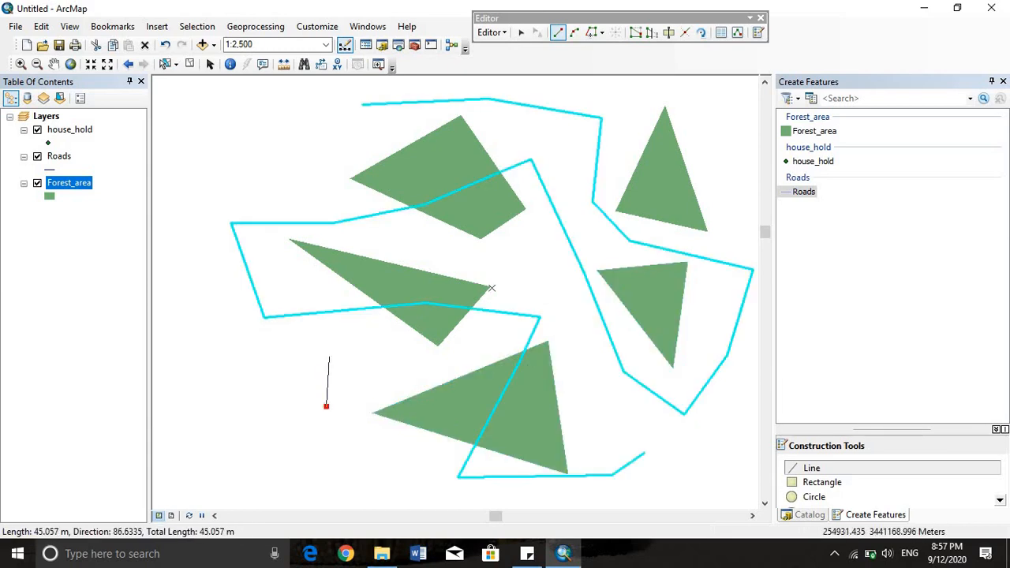
# Draw a second Roads line looping around the western side and across the northern forest polygon to meet the first road's bend
pyautogui.click(330, 356)
pyautogui.click(232, 350)
pyautogui.click(197, 258)
pyautogui.click(205, 166)
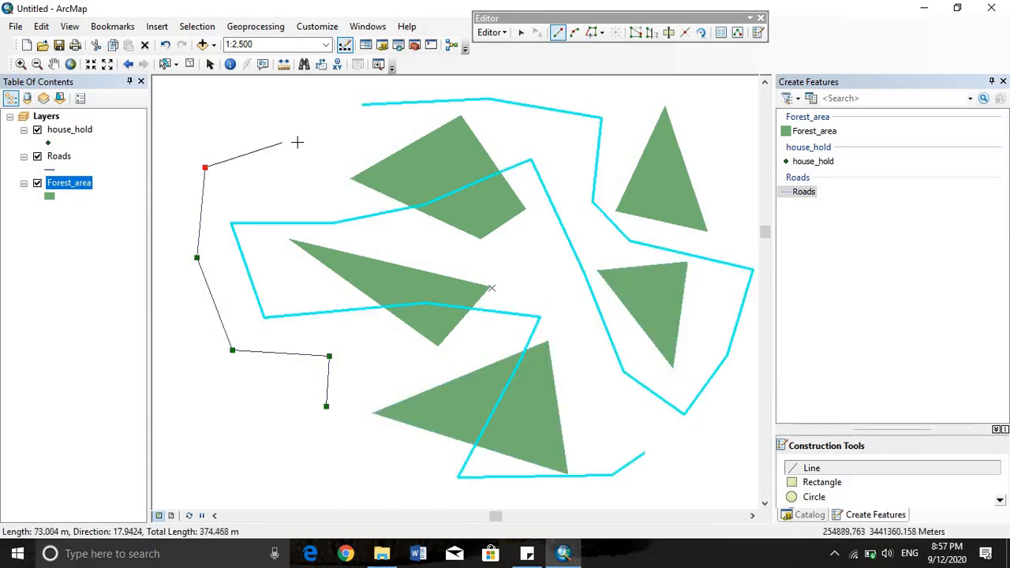
pyautogui.click(297, 142)
pyautogui.click(383, 147)
pyautogui.click(513, 147)
pyautogui.doubleClick(531, 160)
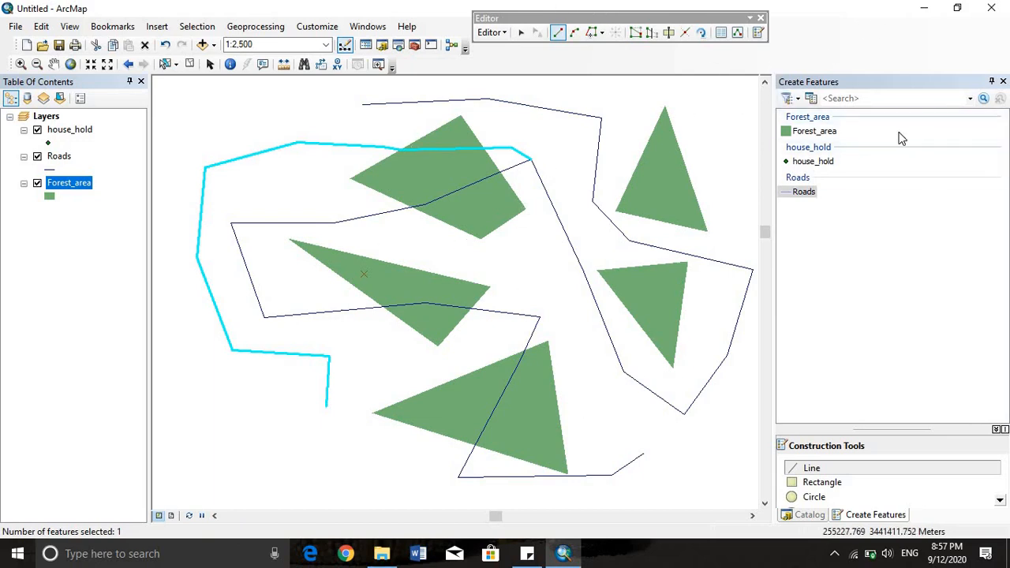
# Place house_hold points in clusters at the map's centre, southeast and northeast, with others scattered around the western roads and forest areas
pyautogui.click(809, 162)
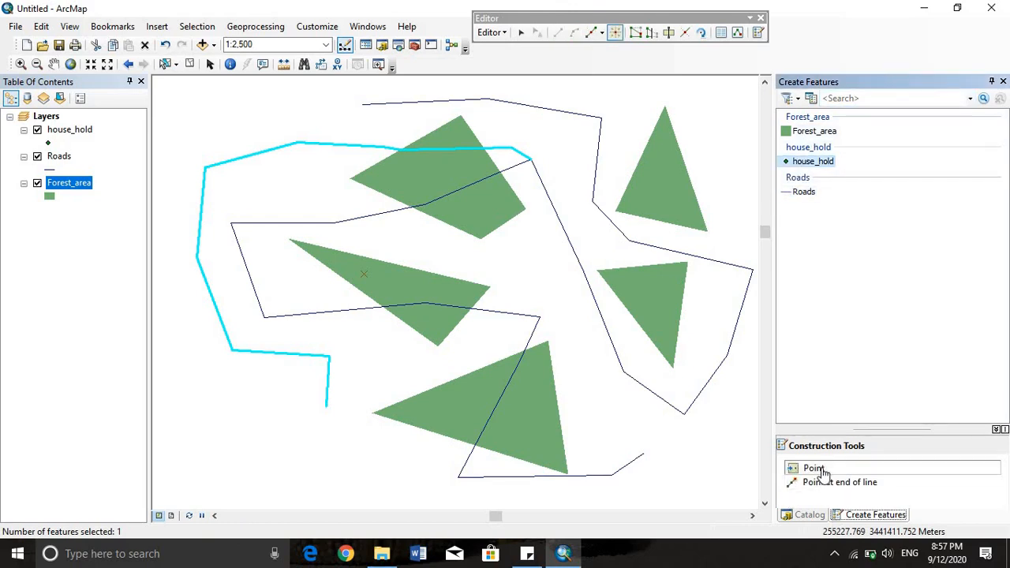
pyautogui.click(548, 252)
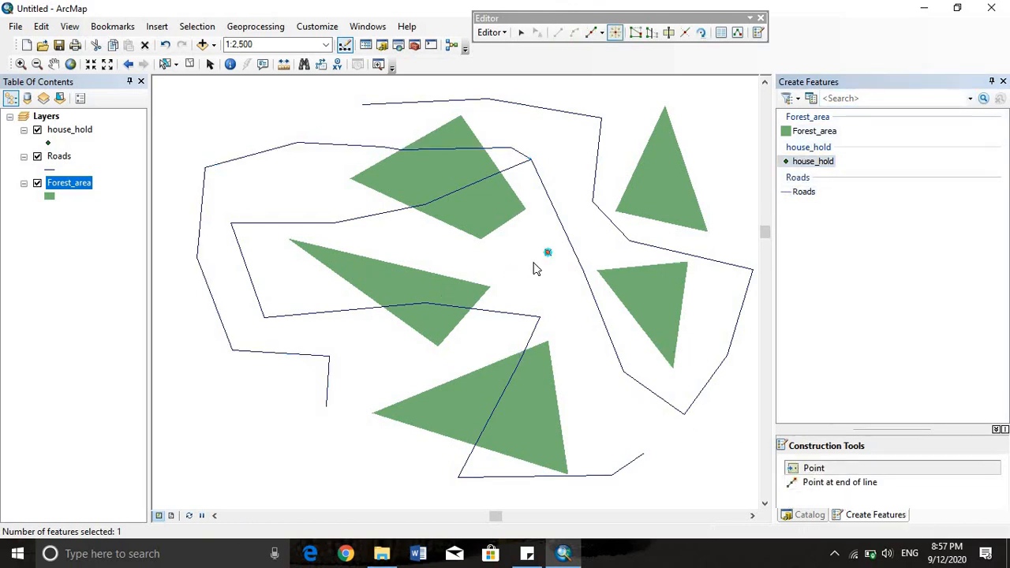
pyautogui.click(525, 270)
pyautogui.click(548, 293)
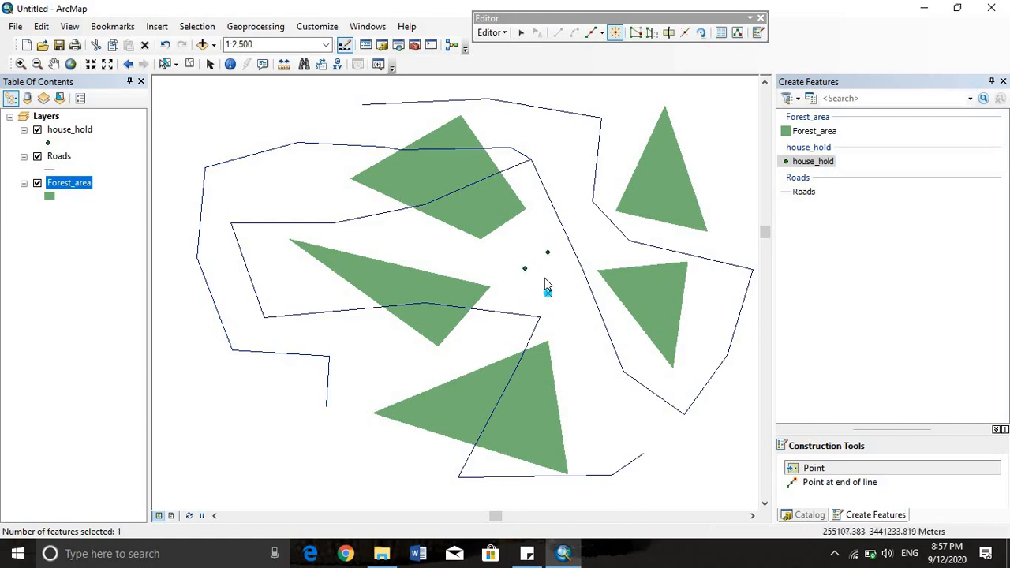
pyautogui.click(544, 277)
pyautogui.click(542, 266)
pyautogui.click(520, 250)
pyautogui.click(252, 166)
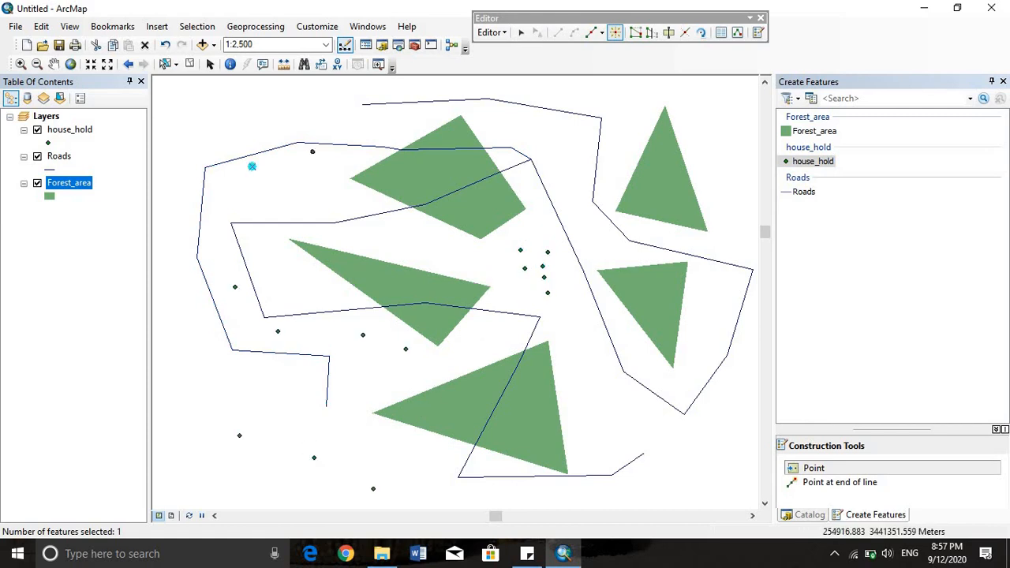
pyautogui.click(312, 152)
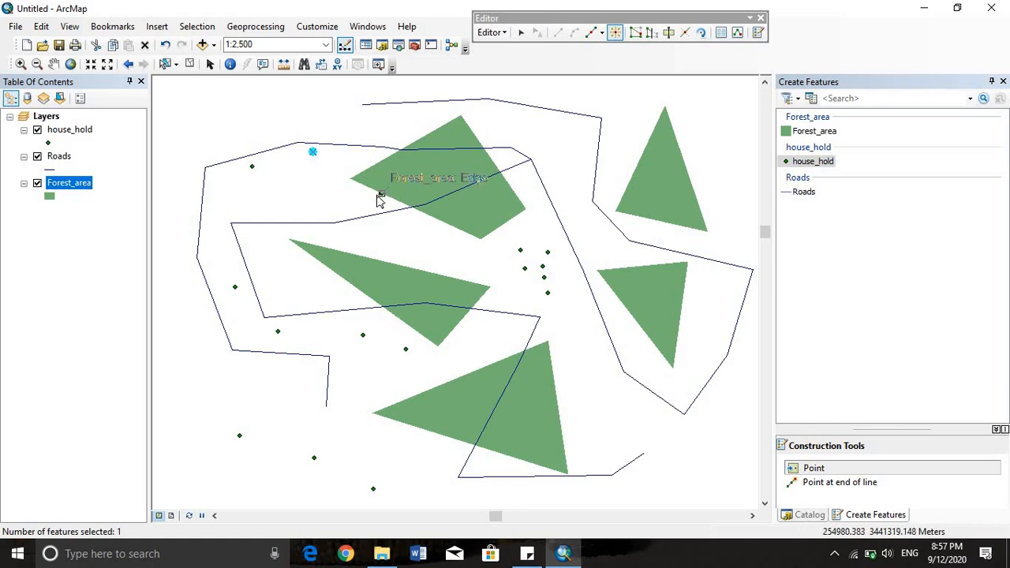
pyautogui.click(515, 223)
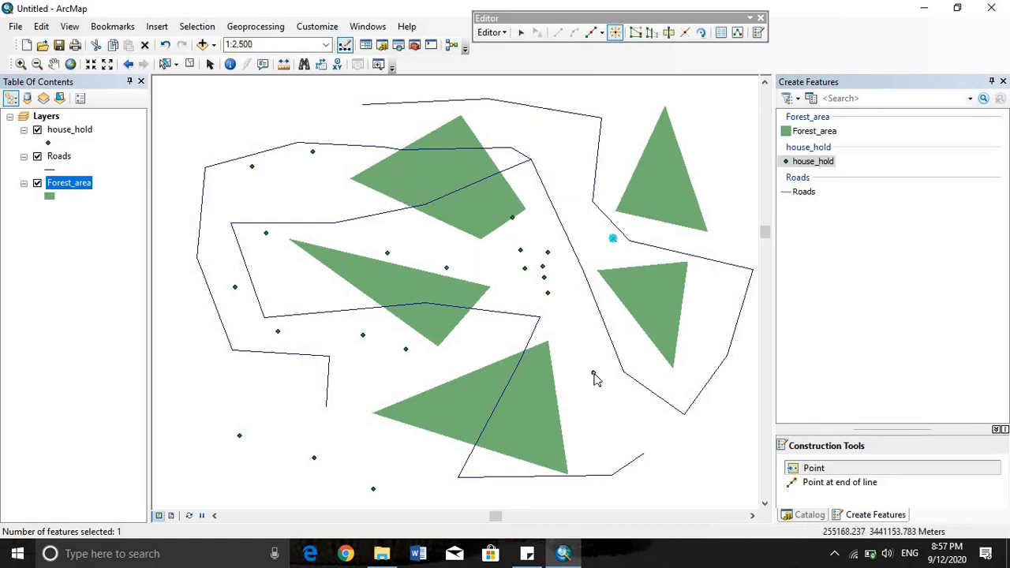
pyautogui.click(594, 372)
pyautogui.click(611, 393)
pyautogui.click(578, 367)
pyautogui.click(588, 388)
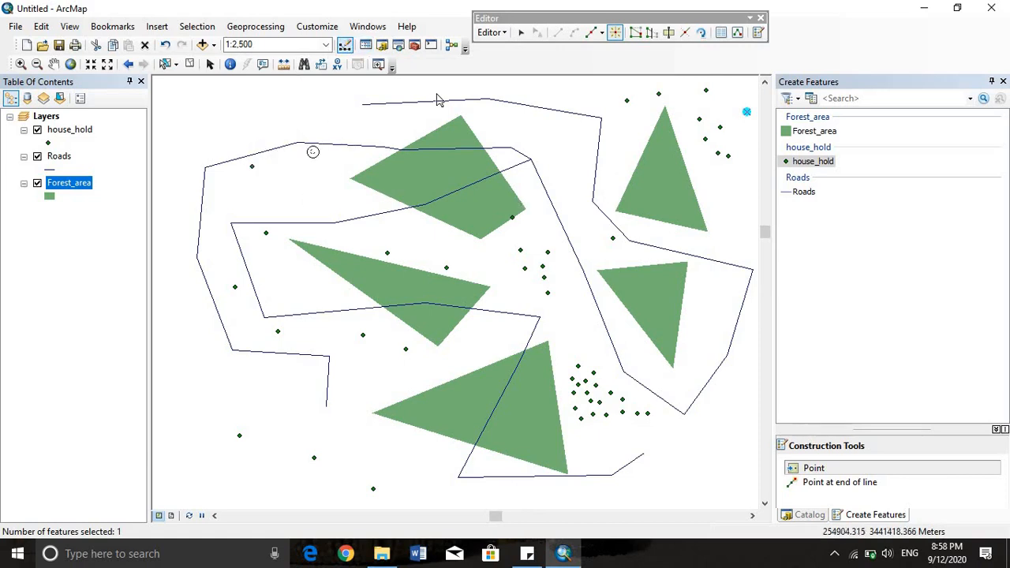
pyautogui.click(386, 121)
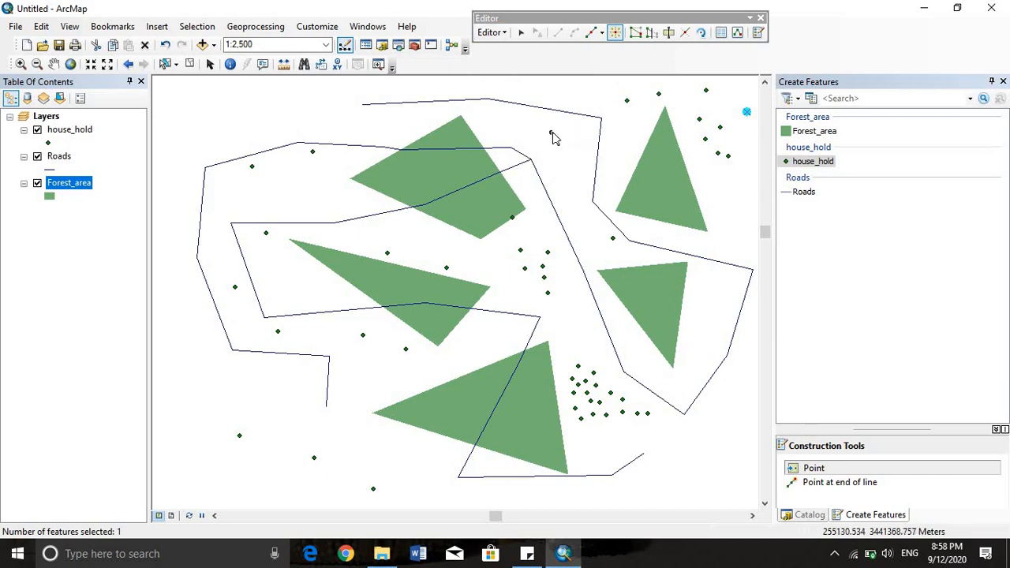
pyautogui.click(540, 286)
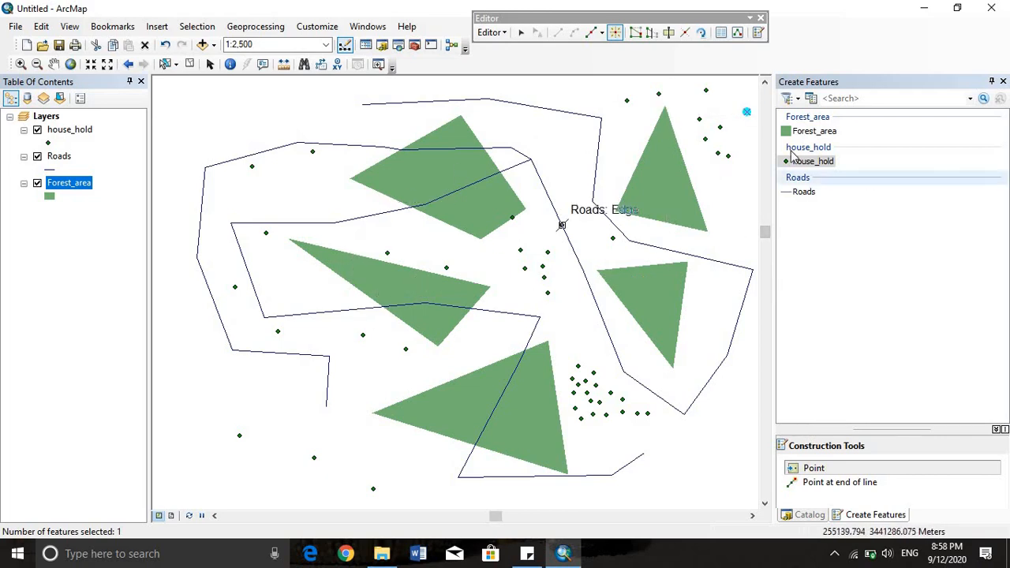
pyautogui.click(564, 200)
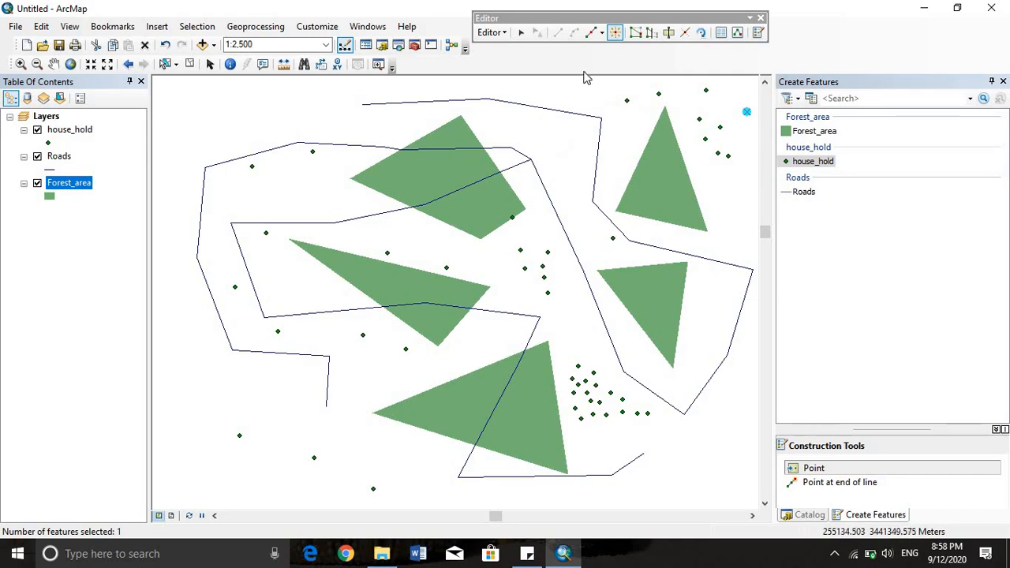
pyautogui.click(644, 130)
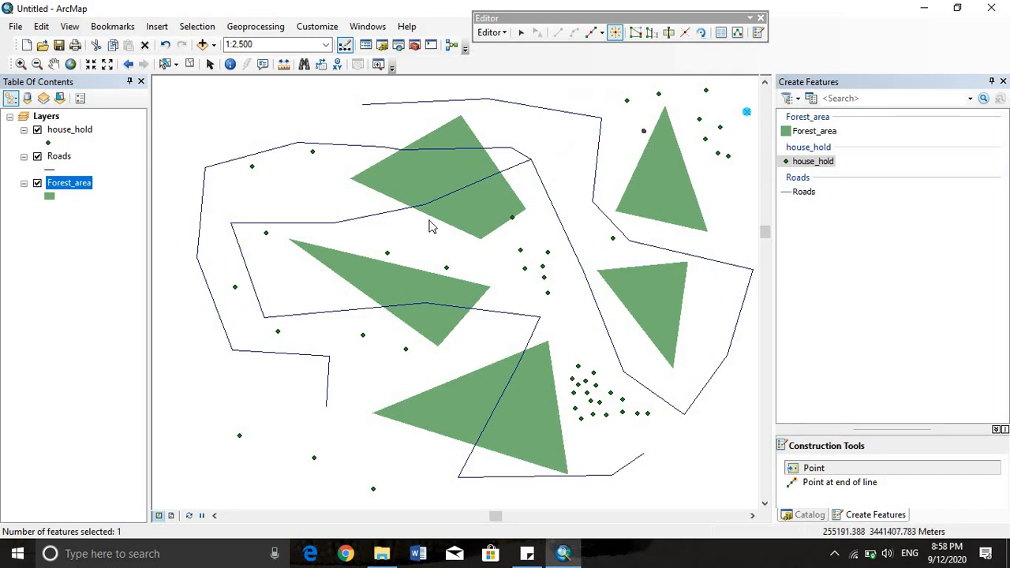
pyautogui.click(541, 196)
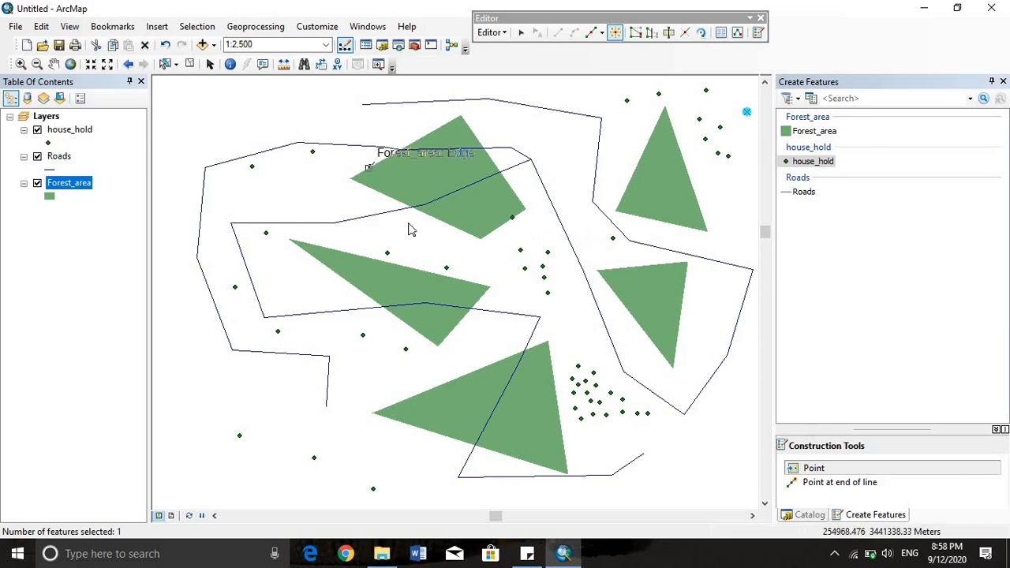
pyautogui.click(339, 130)
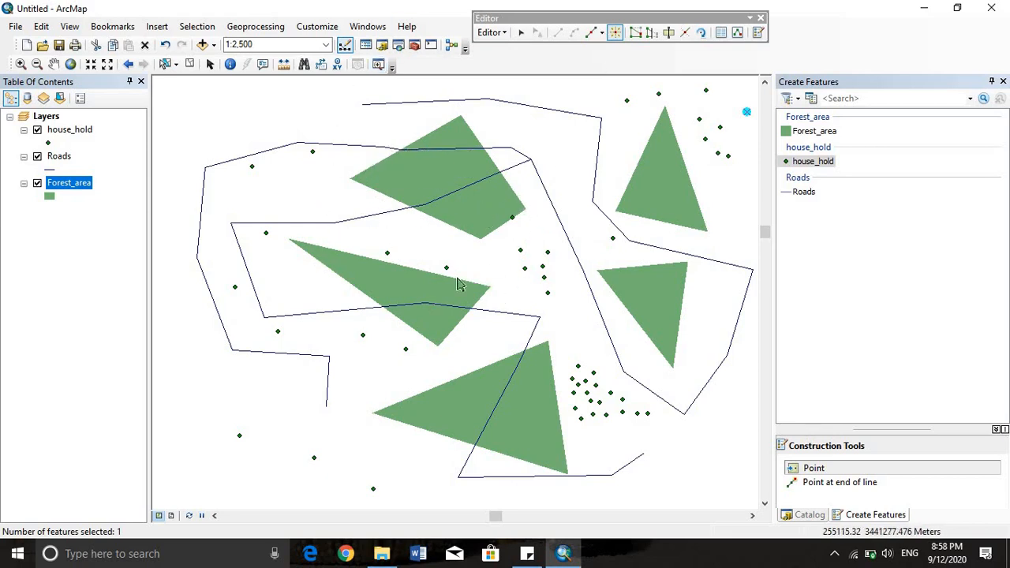
pyautogui.click(578, 145)
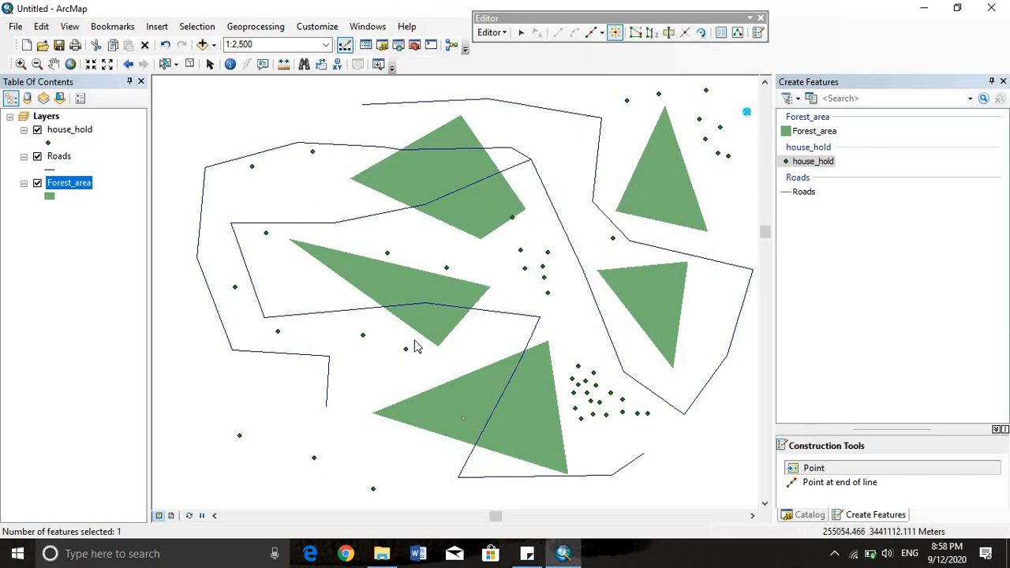
pyautogui.click(453, 263)
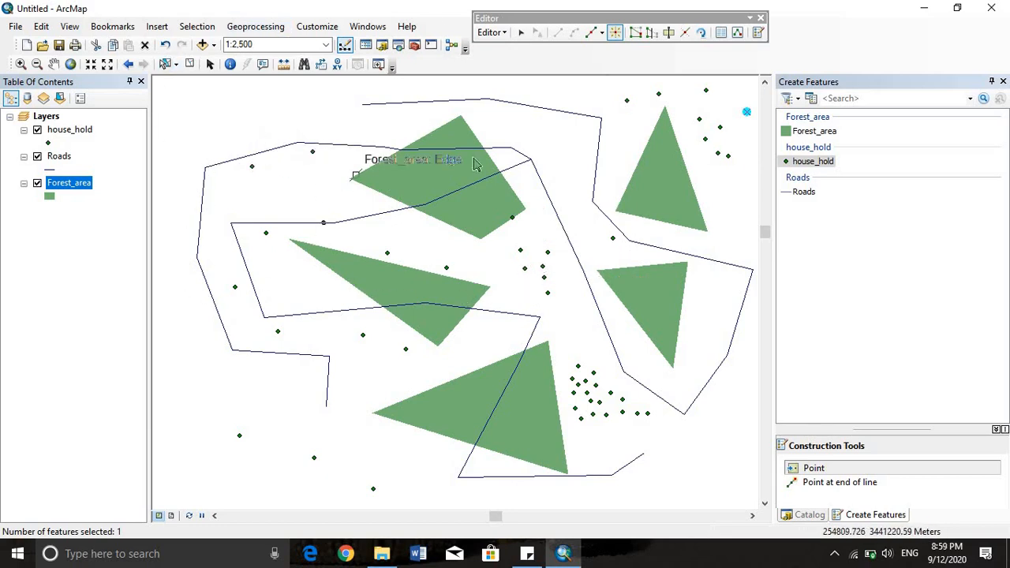
pyautogui.click(596, 169)
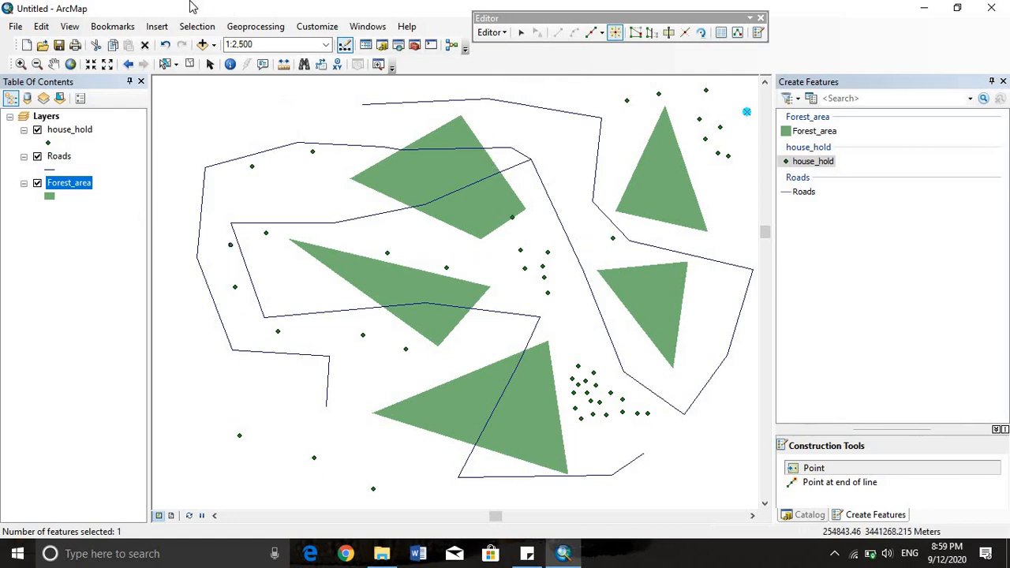
# Buffer the Roads layer by a linear distance of 15 meters, keeping the default side, end, method and dissolve types
pyautogui.click(256, 28)
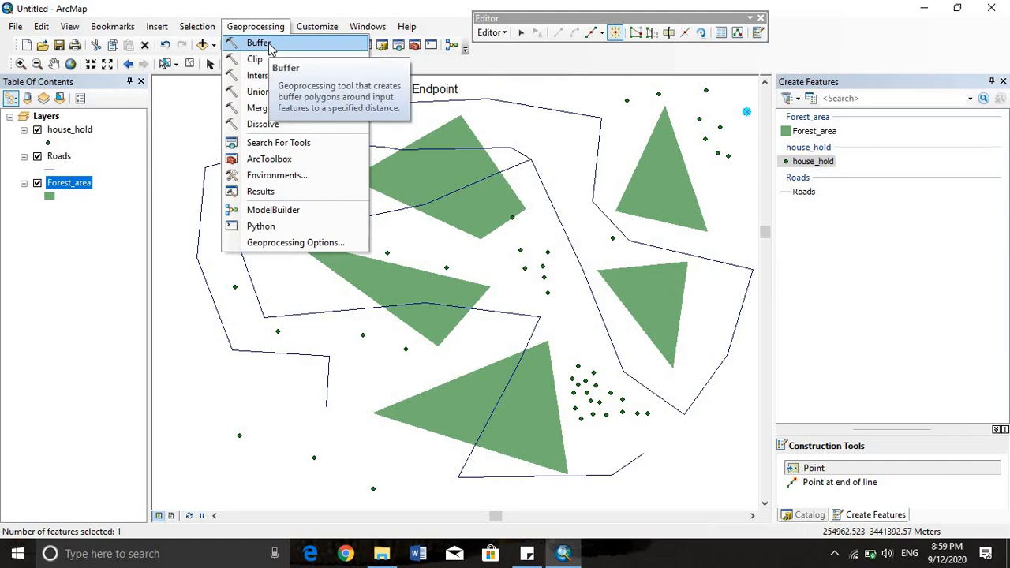
pyautogui.click(260, 44)
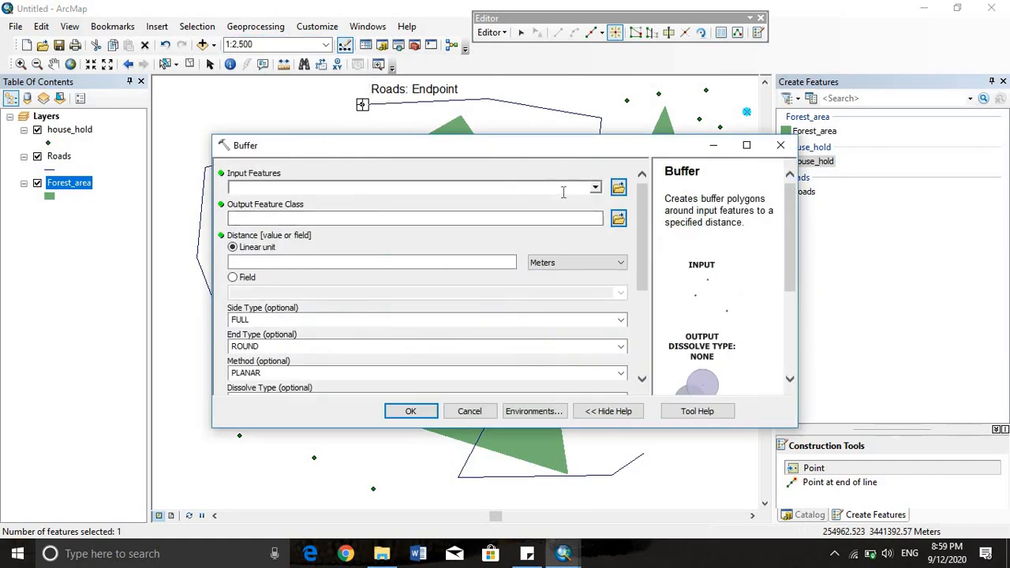
pyautogui.click(594, 188)
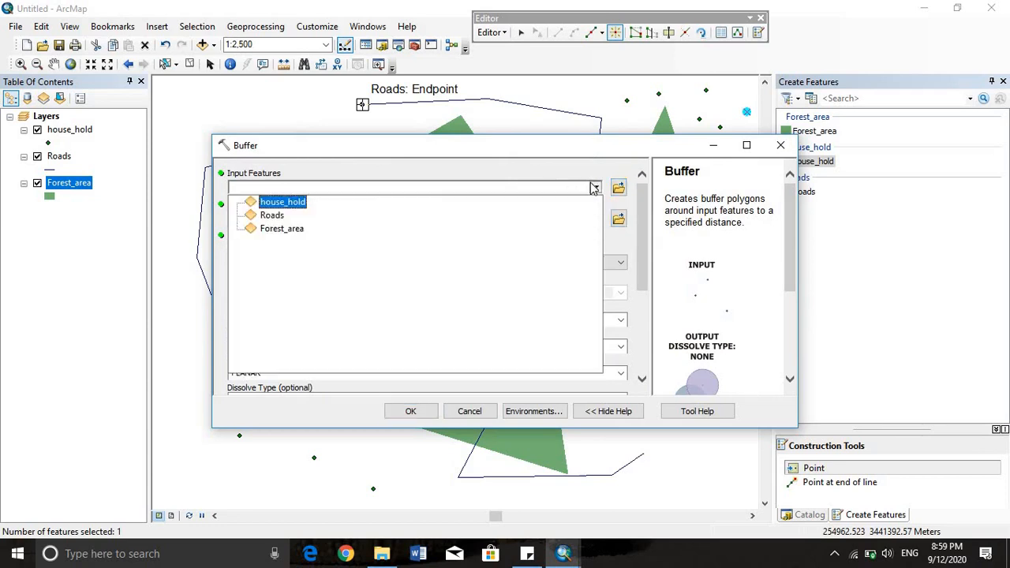
pyautogui.click(272, 216)
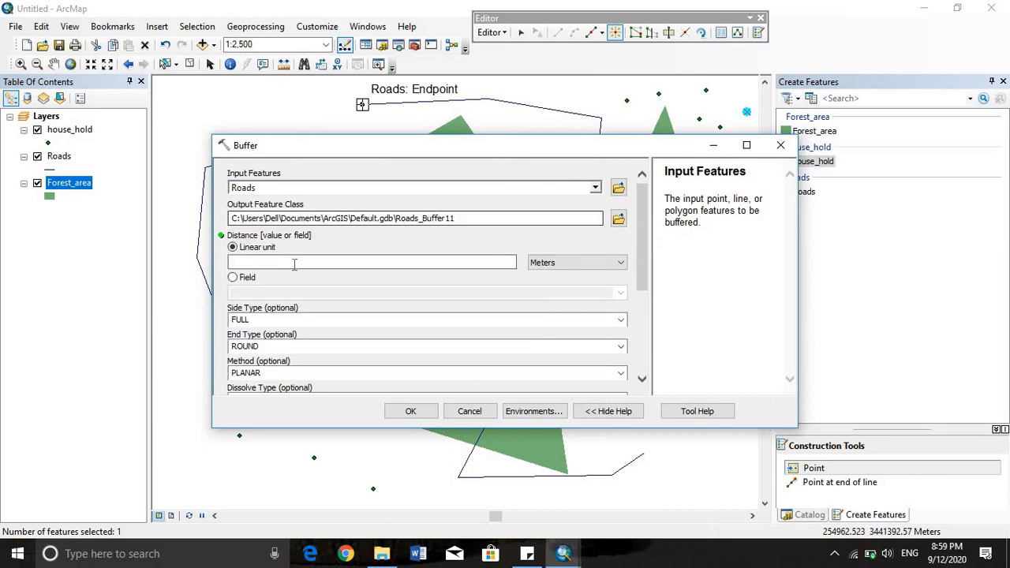
pyautogui.click(294, 262)
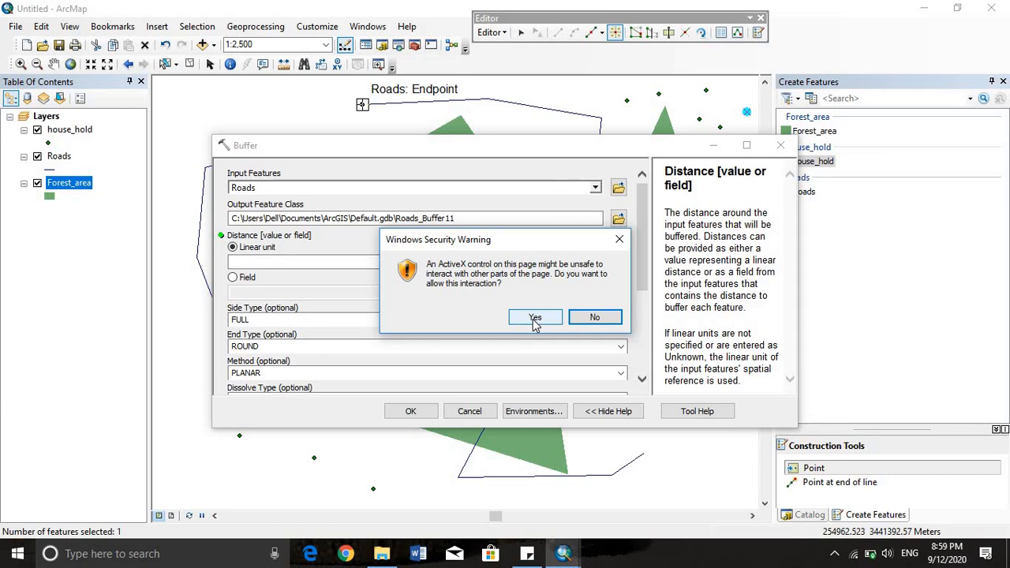
pyautogui.click(536, 319)
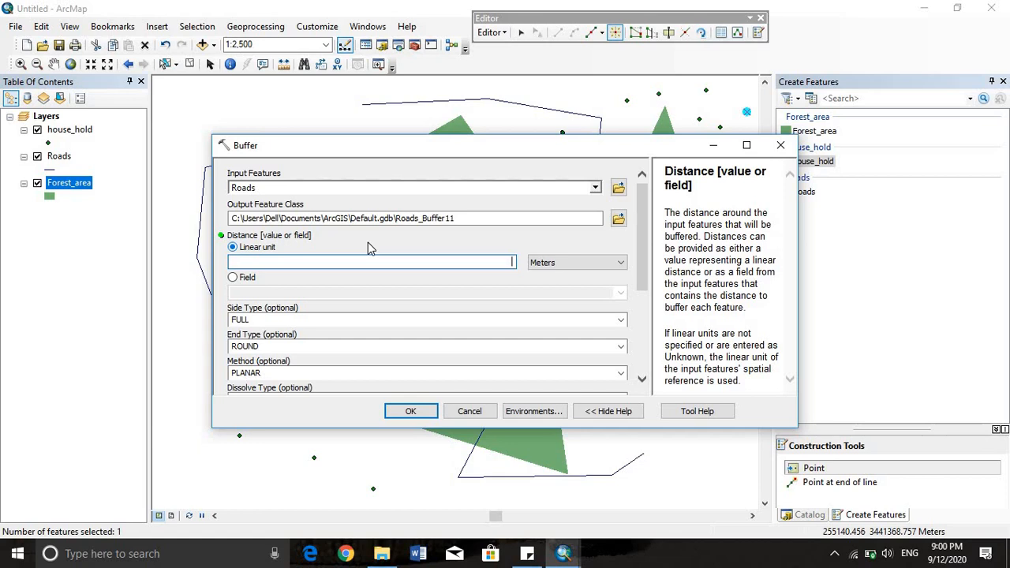
pyautogui.write('15')
pyautogui.click(642, 380)
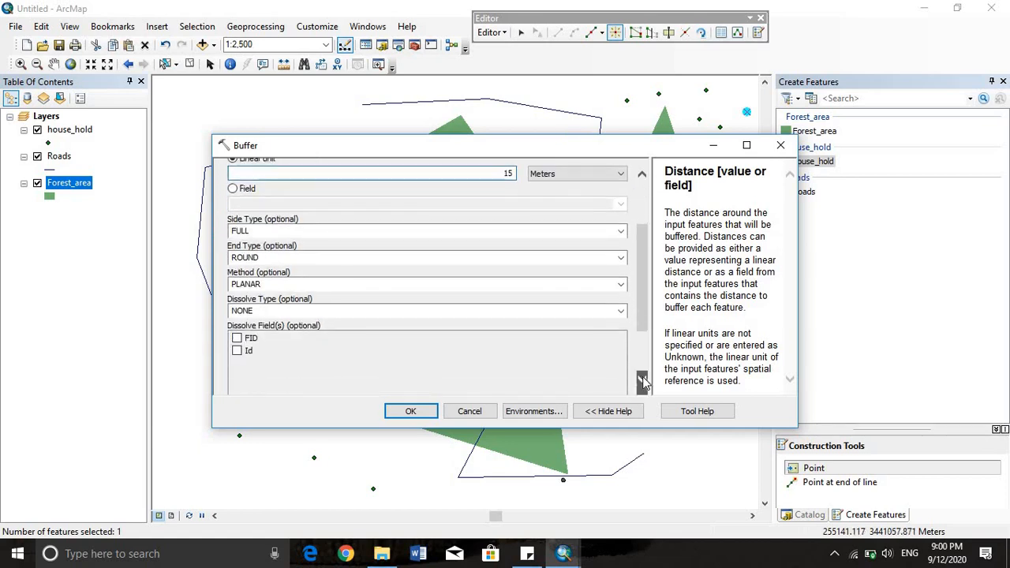
pyautogui.click(641, 380)
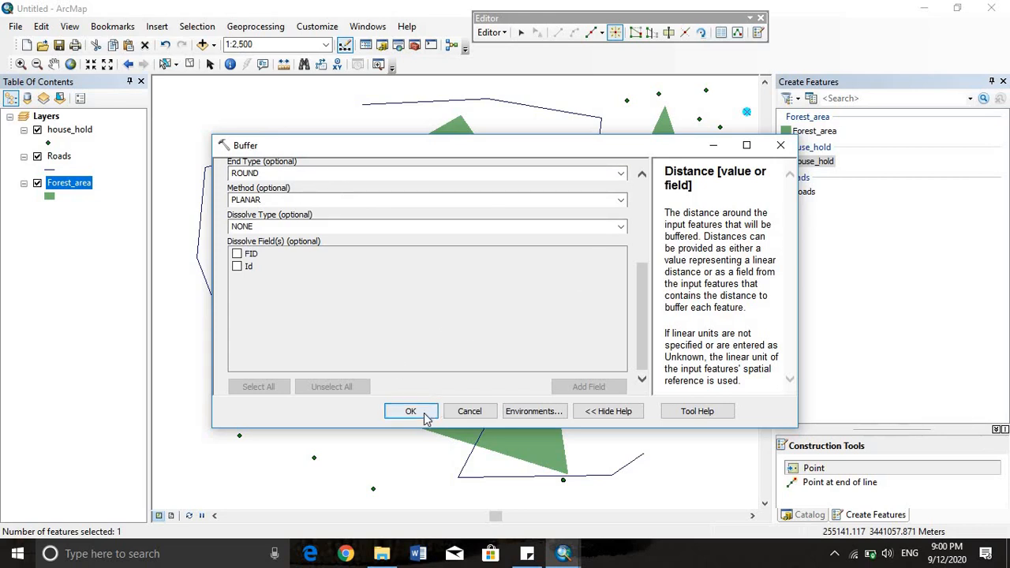
pyautogui.click(424, 414)
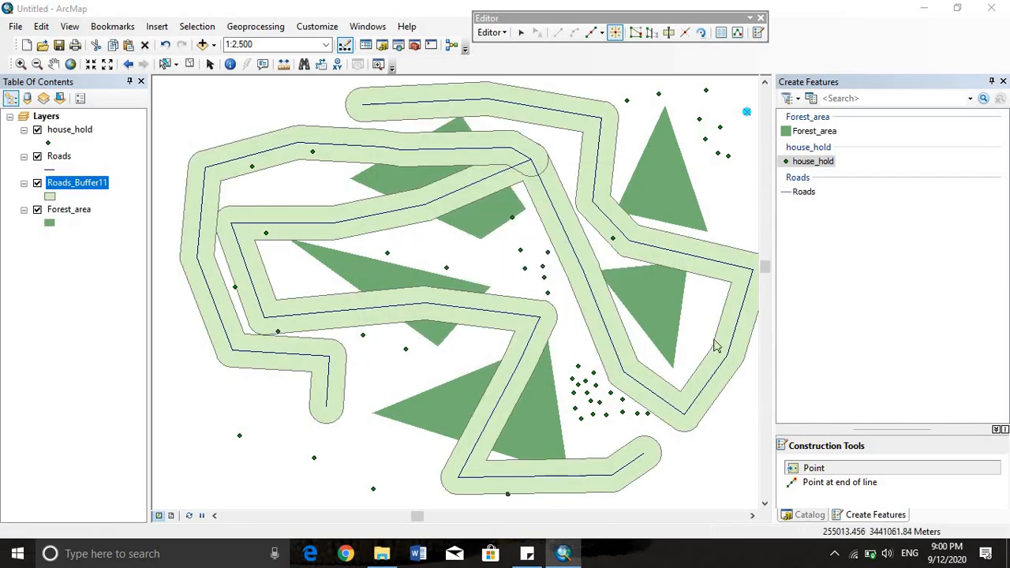
# Buffer the Forest_area layer by a linear distance of 50 meters, keeping the other options at their defaults
pyautogui.click(575, 272)
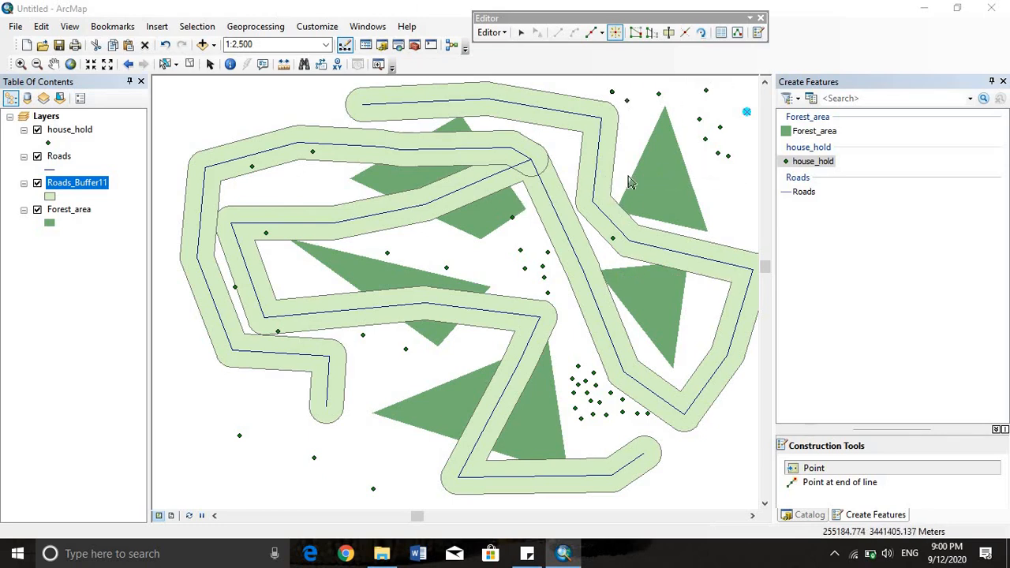
pyautogui.click(256, 26)
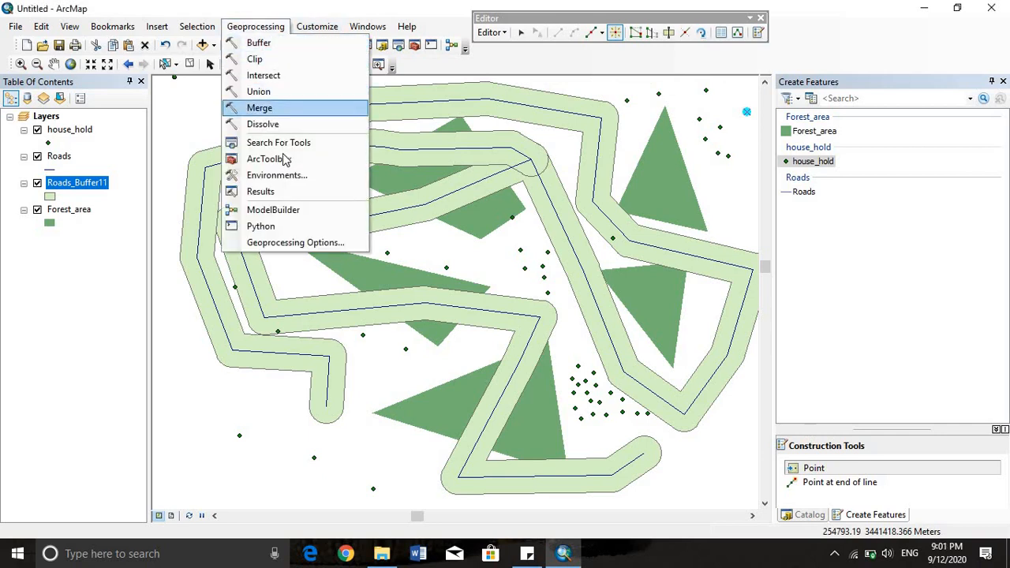
pyautogui.click(290, 46)
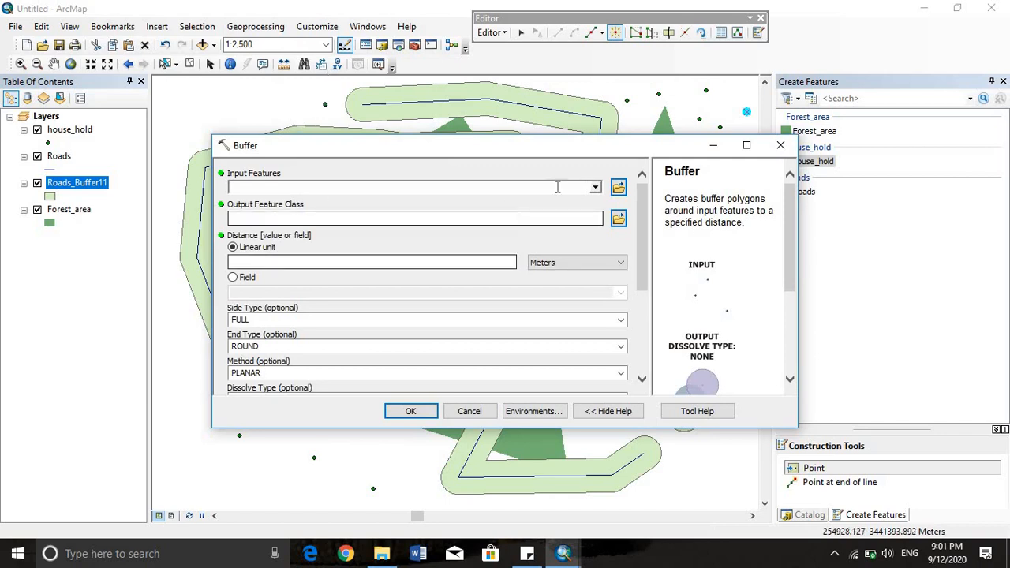
pyautogui.click(596, 187)
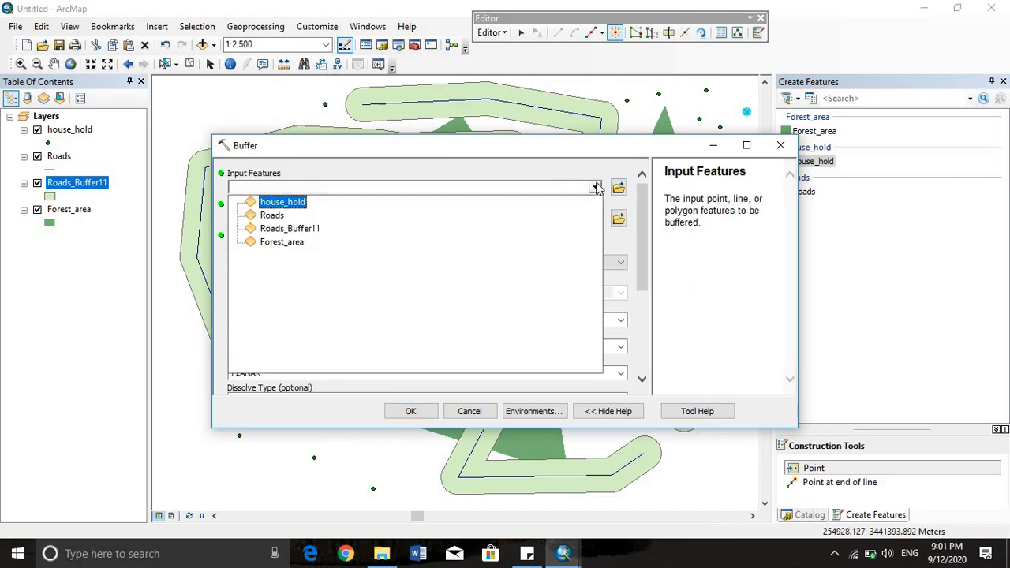
pyautogui.click(282, 242)
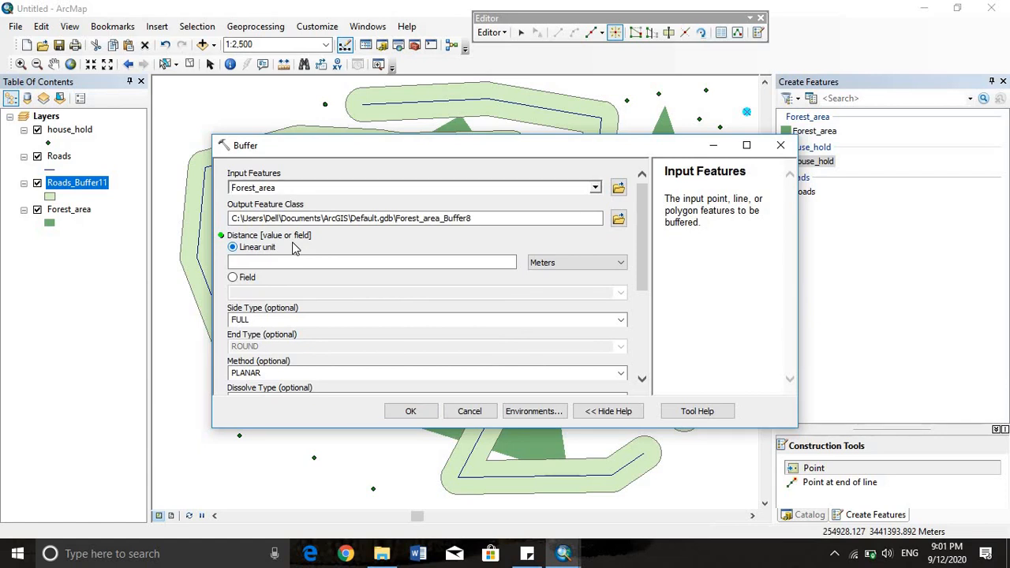
pyautogui.click(308, 263)
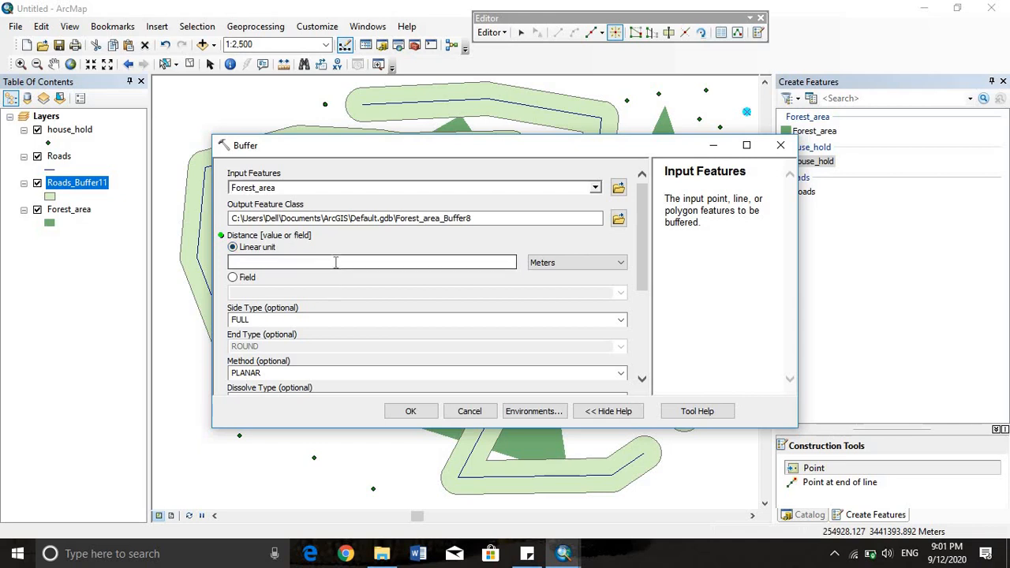
pyautogui.click(529, 316)
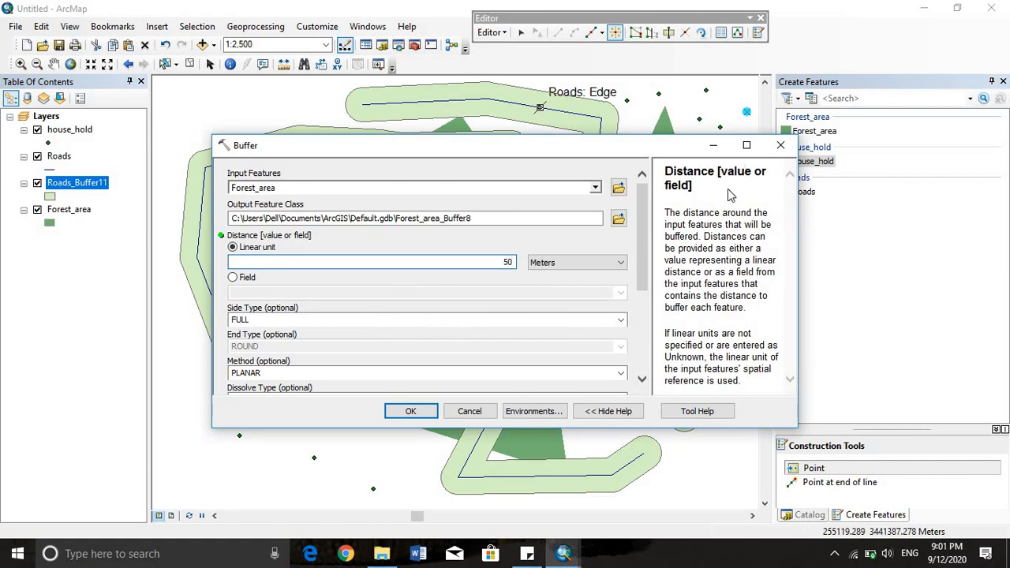
pyautogui.click(416, 410)
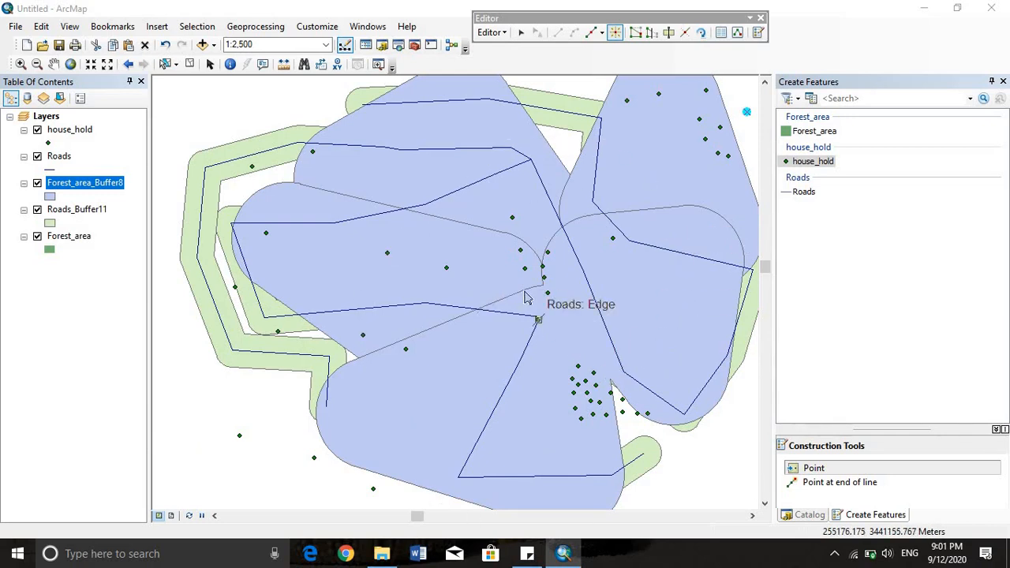
# Examine how the southeastern house_hold cluster lies relative to the forest and road buffers, then view the full extent of both buffers
pyautogui.click(414, 118)
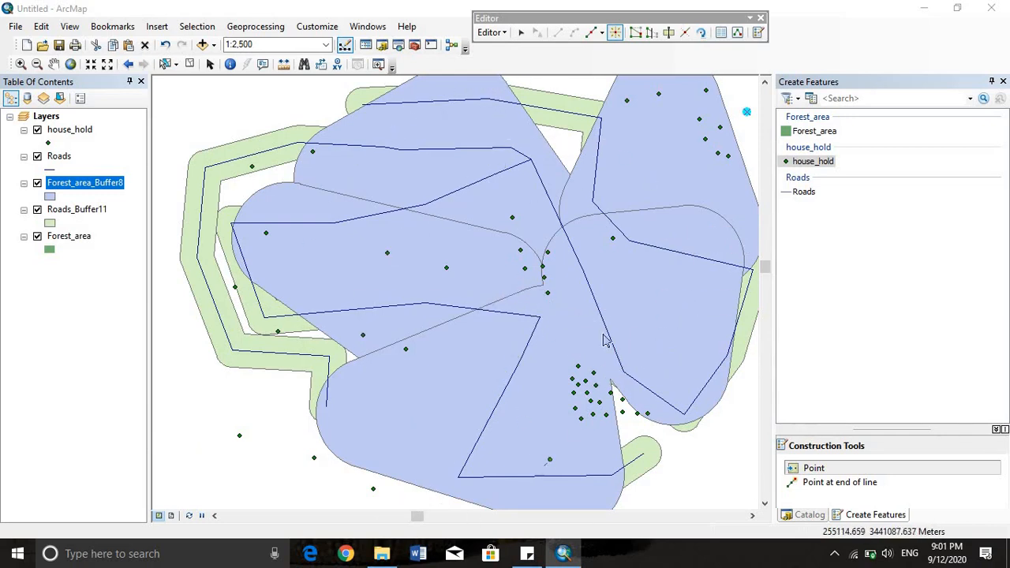
pyautogui.click(658, 307)
pyautogui.scroll(2, 637, 413)
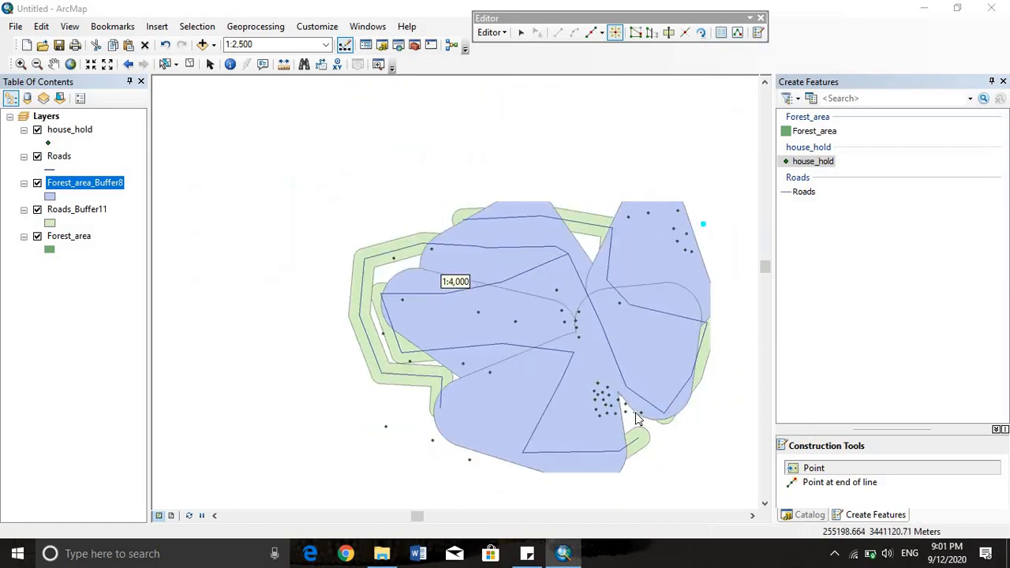
pyautogui.scroll(-2, 638, 418)
pyautogui.scroll(-2, 638, 419)
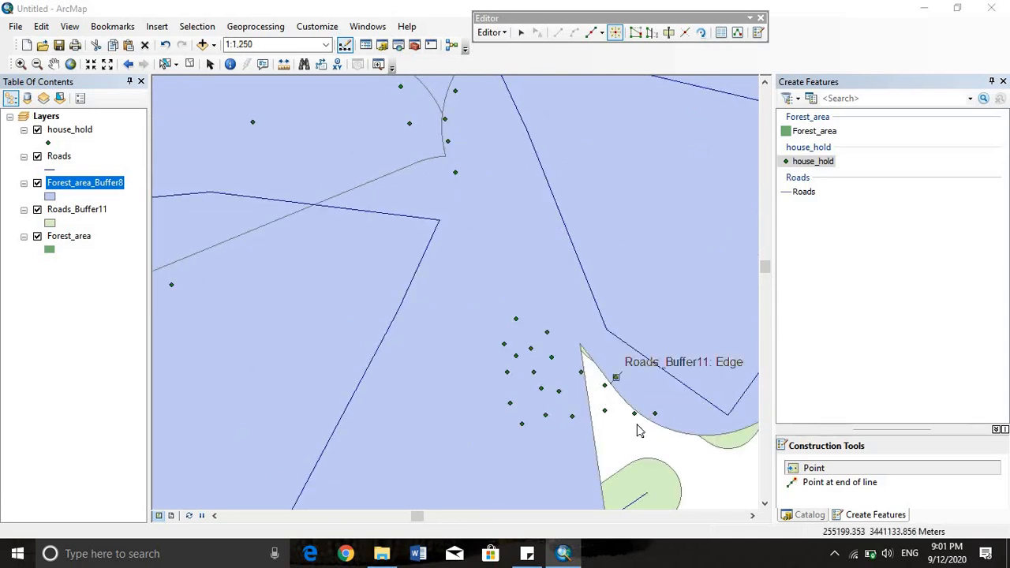
pyautogui.scroll(4, 638, 428)
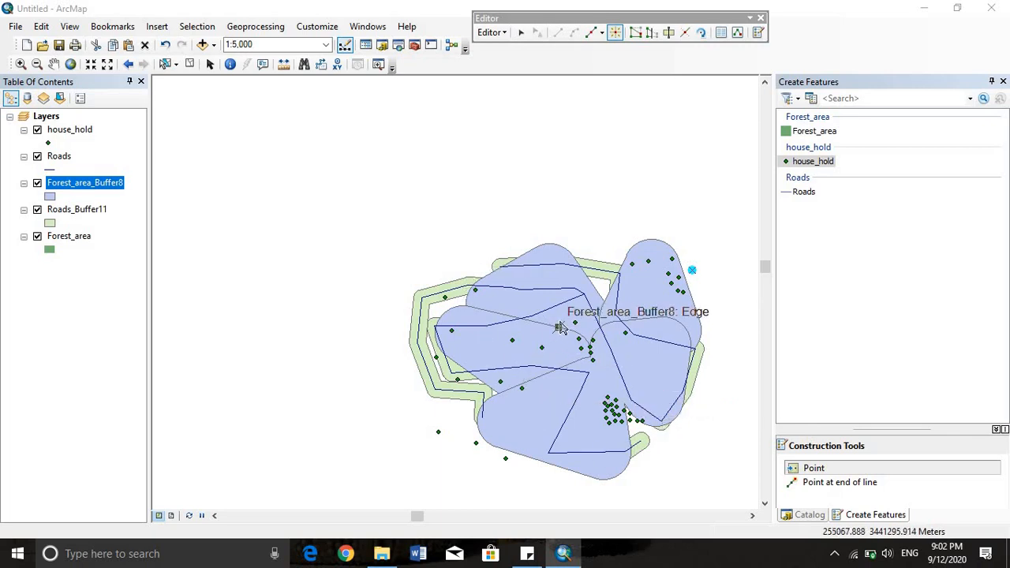
pyautogui.click(411, 201)
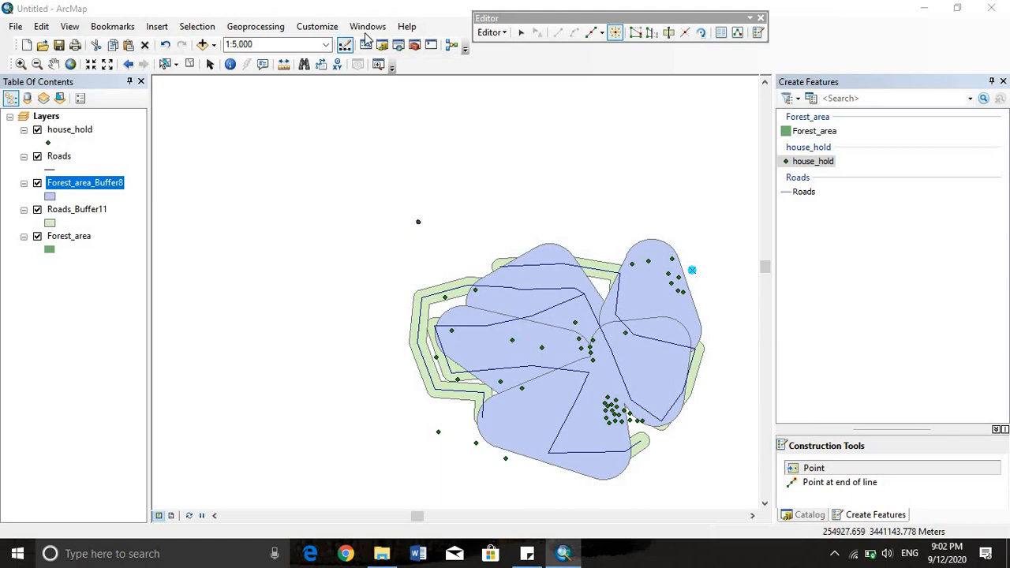
# Intersect Roads_Buffer11 with Forest_area_Buffer8, joining ALL attributes and keeping the default output location and INPUT output type
pyautogui.click(266, 27)
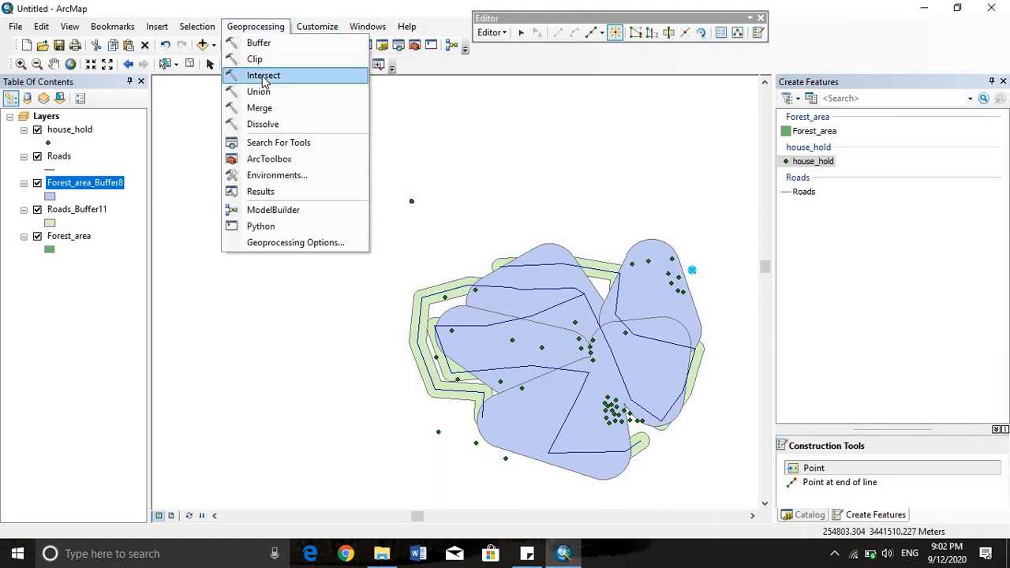
pyautogui.click(264, 77)
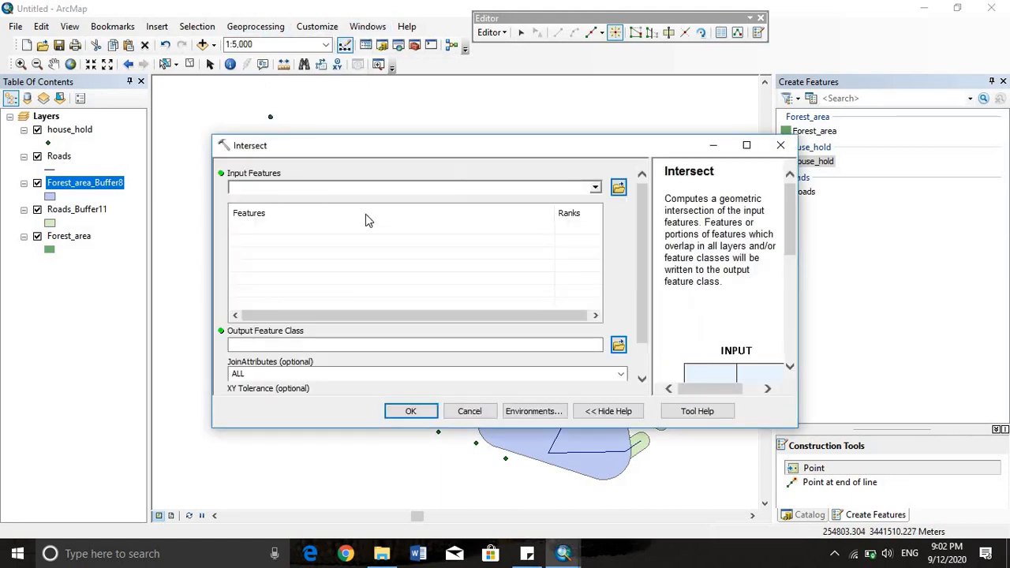
pyautogui.click(596, 188)
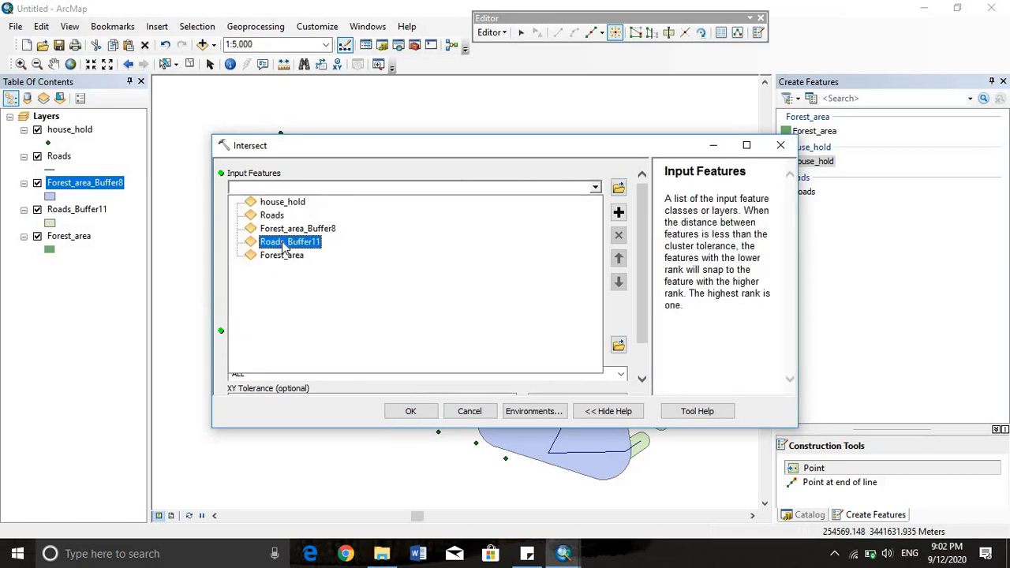
pyautogui.click(286, 242)
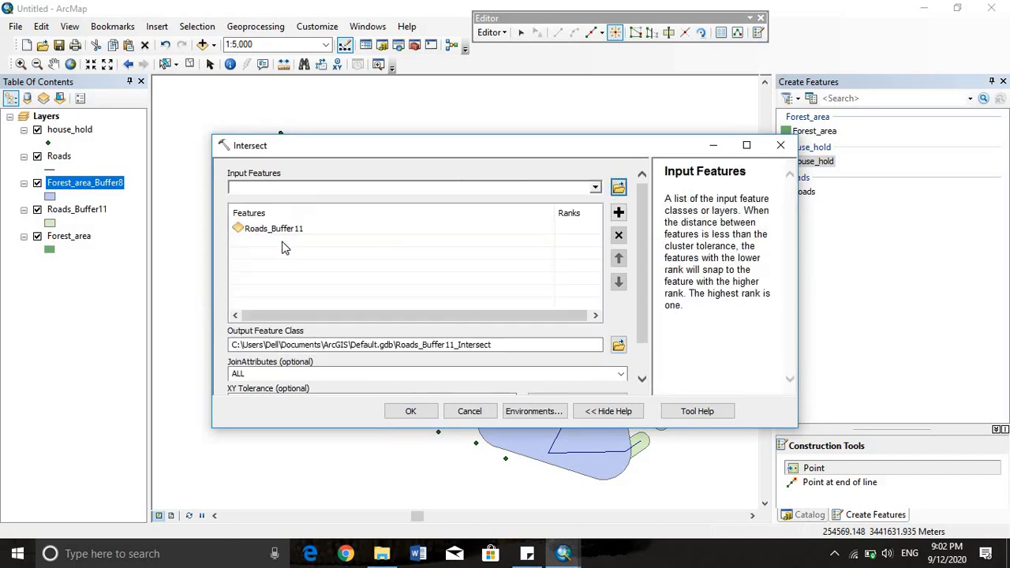
pyautogui.click(596, 190)
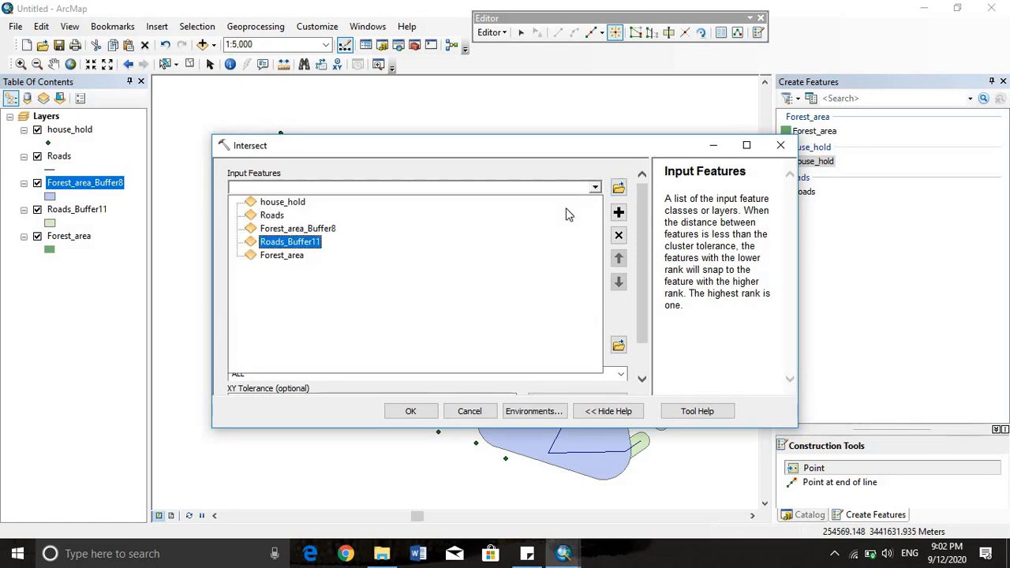
pyautogui.click(292, 229)
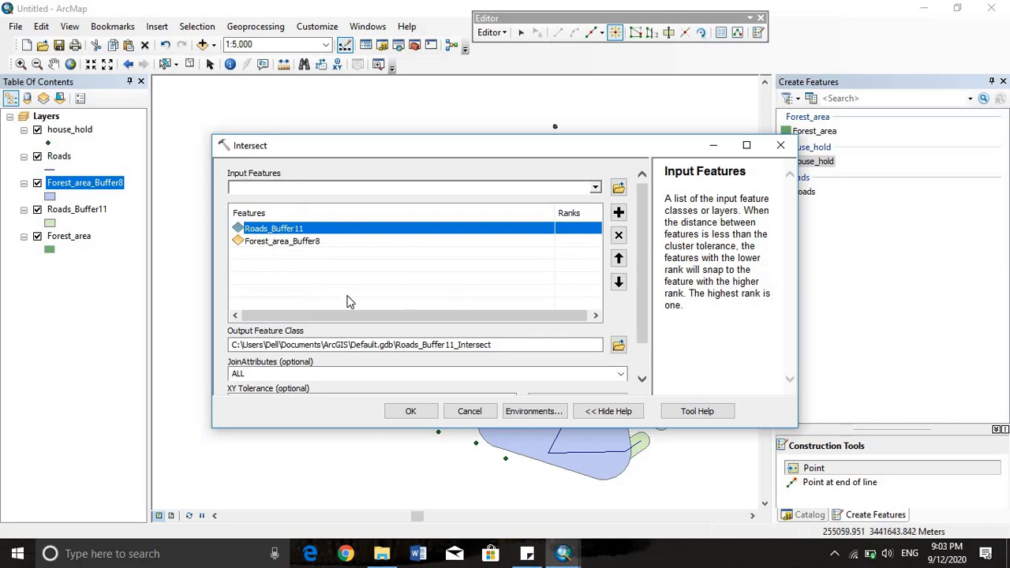
pyautogui.moveTo(379, 313); pyautogui.dragTo(389, 313)
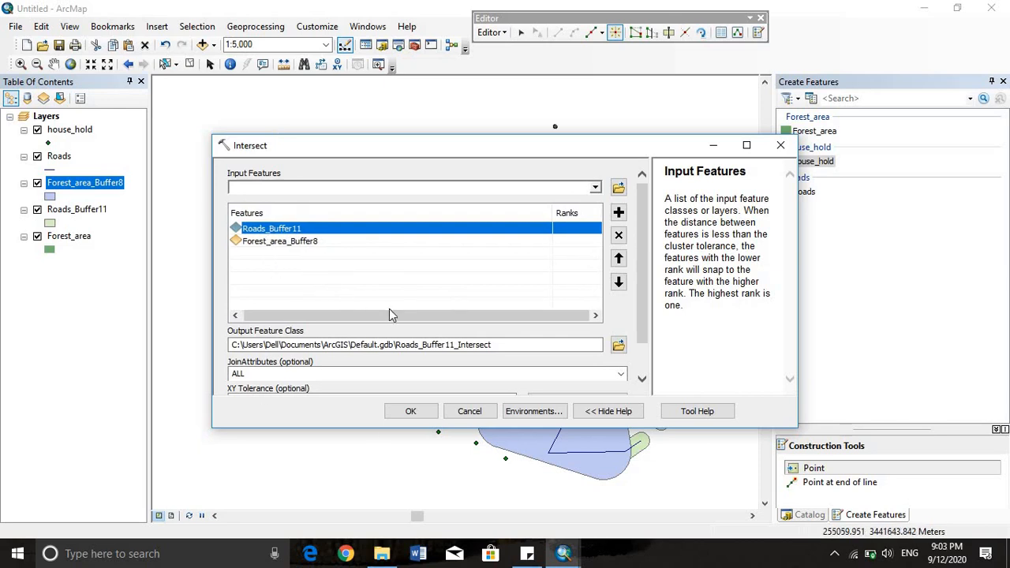
pyautogui.click(644, 379)
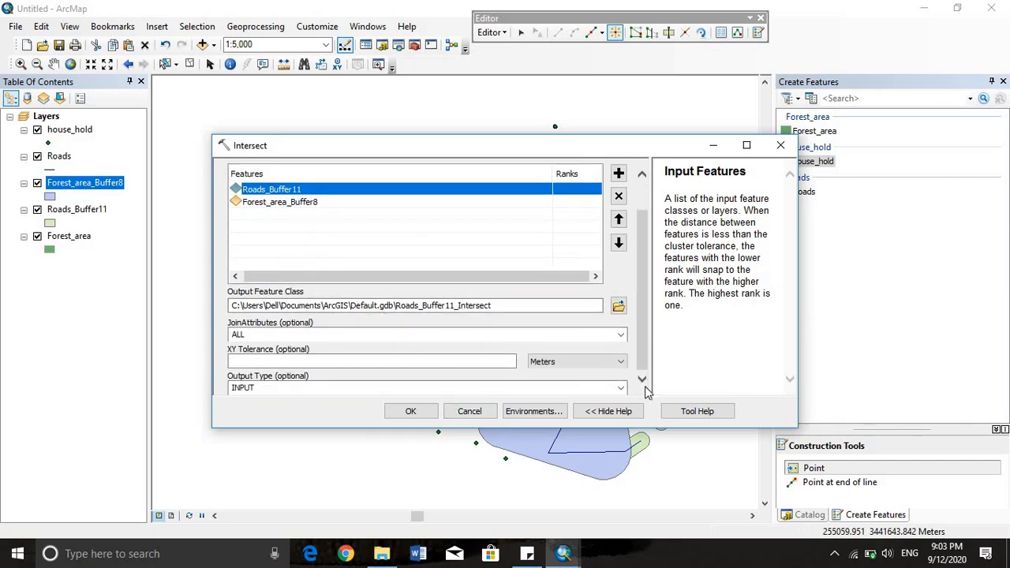
pyautogui.click(412, 411)
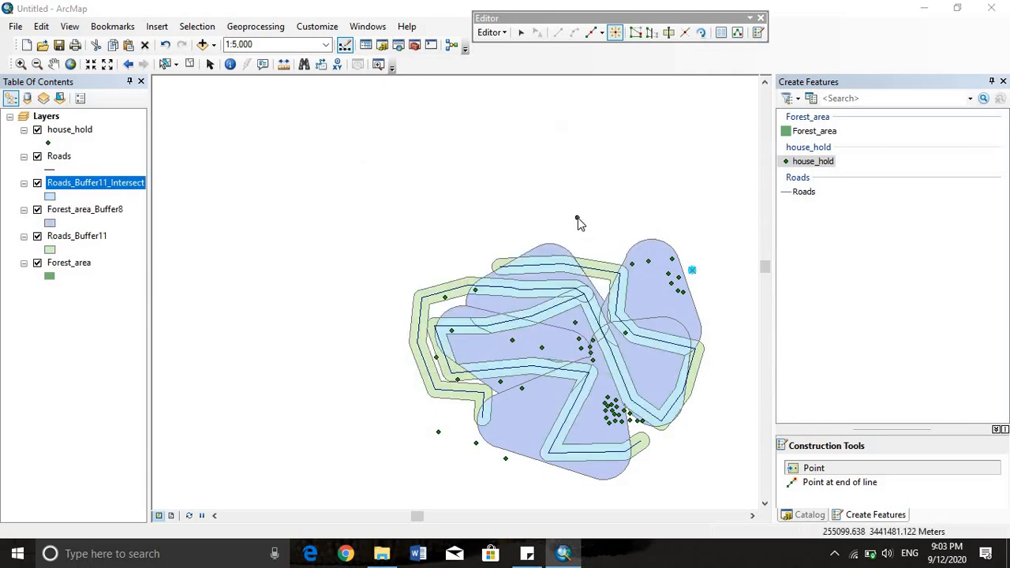
# Hide the Forest_area_Buffer8 and Roads_Buffer11 layers and centre the intersected road and forest buffer areas in the map
pyautogui.click(38, 210)
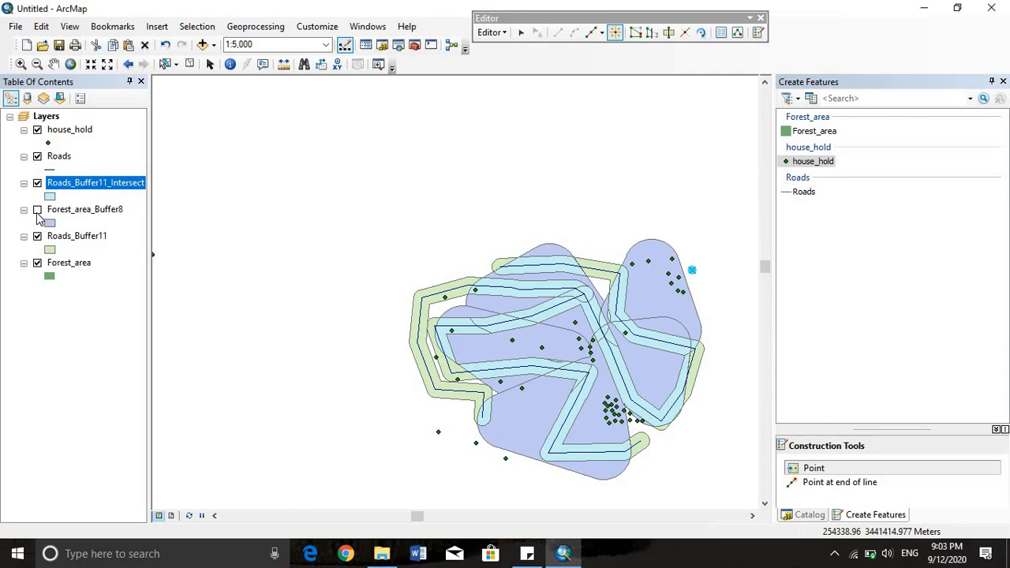
pyautogui.click(37, 237)
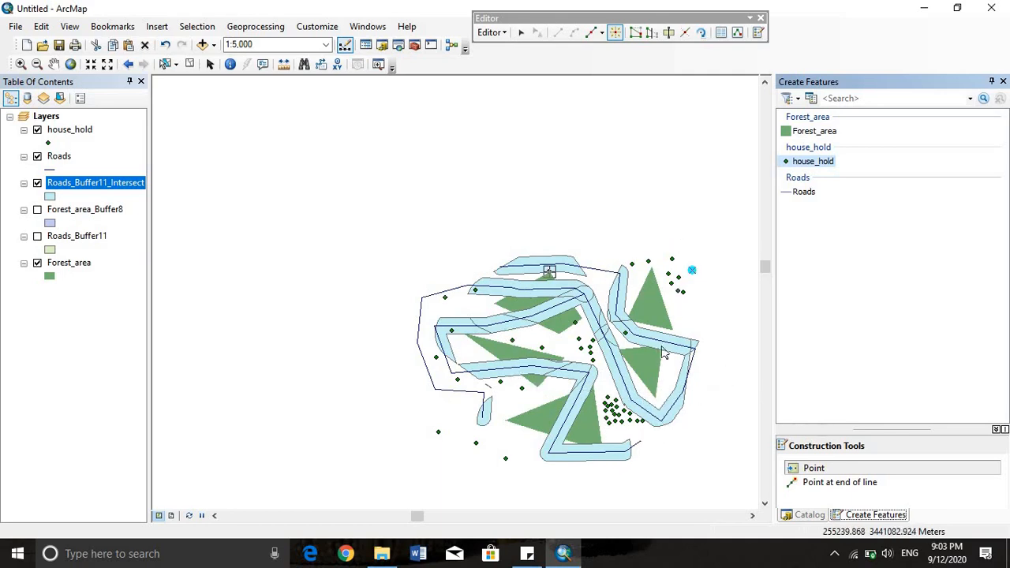
pyautogui.click(497, 467)
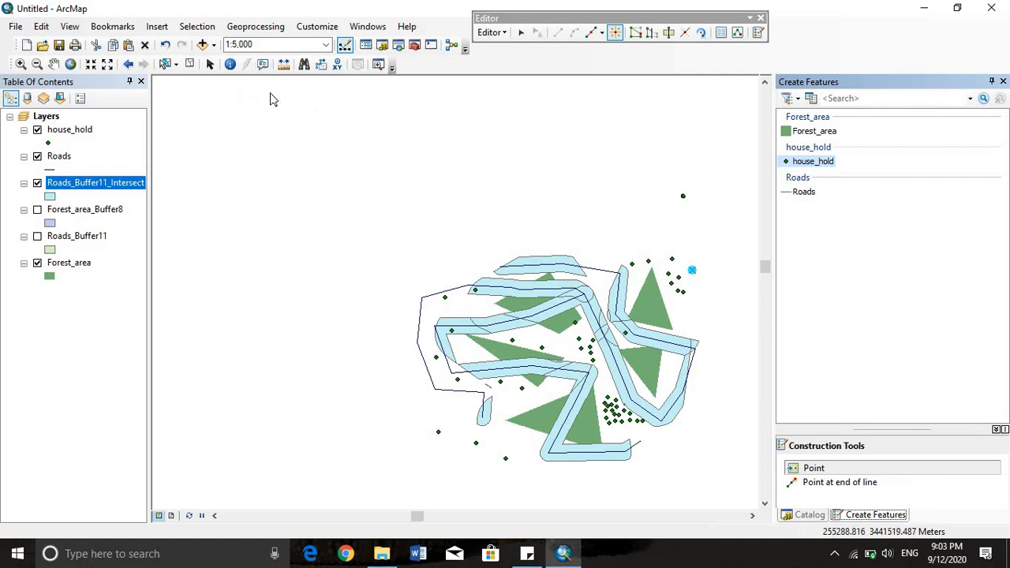
pyautogui.click(52, 66)
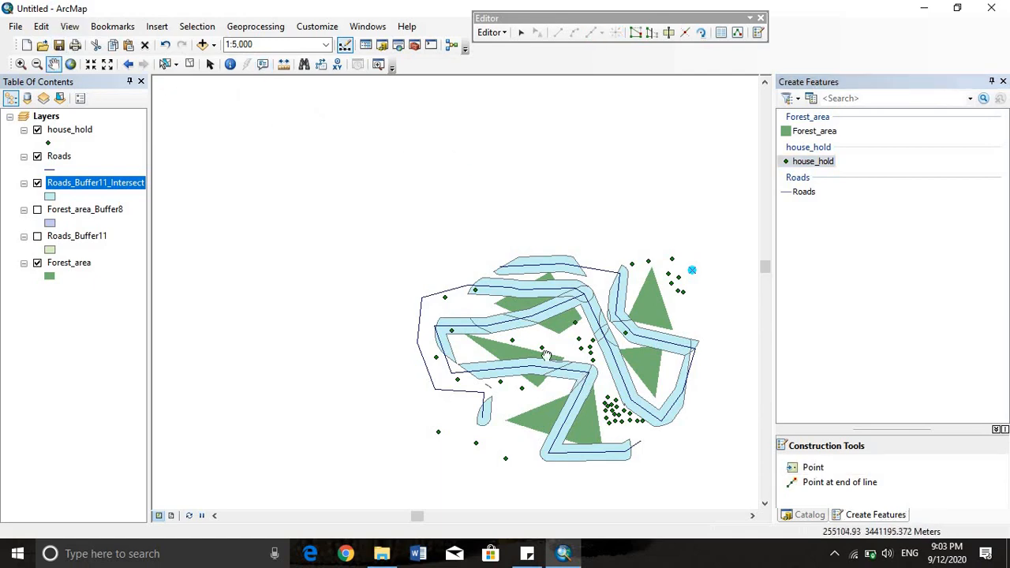
pyautogui.moveTo(547, 356); pyautogui.dragTo(473, 311)
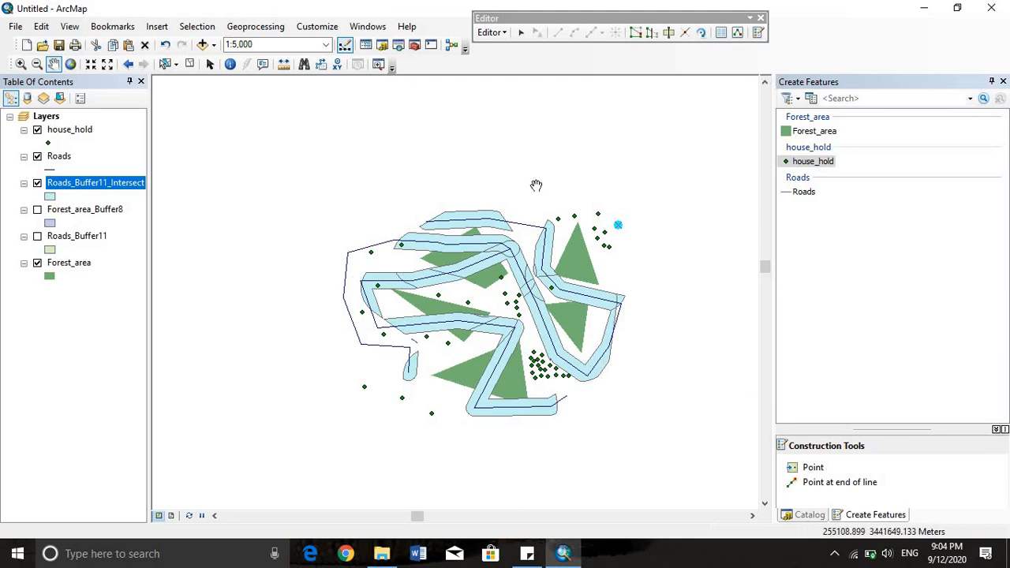
# Hide the intersection layer and union Forest_area_Buffer8 with Roads_Buffer11, keeping ALL attributes and the default output feature class
pyautogui.click(37, 183)
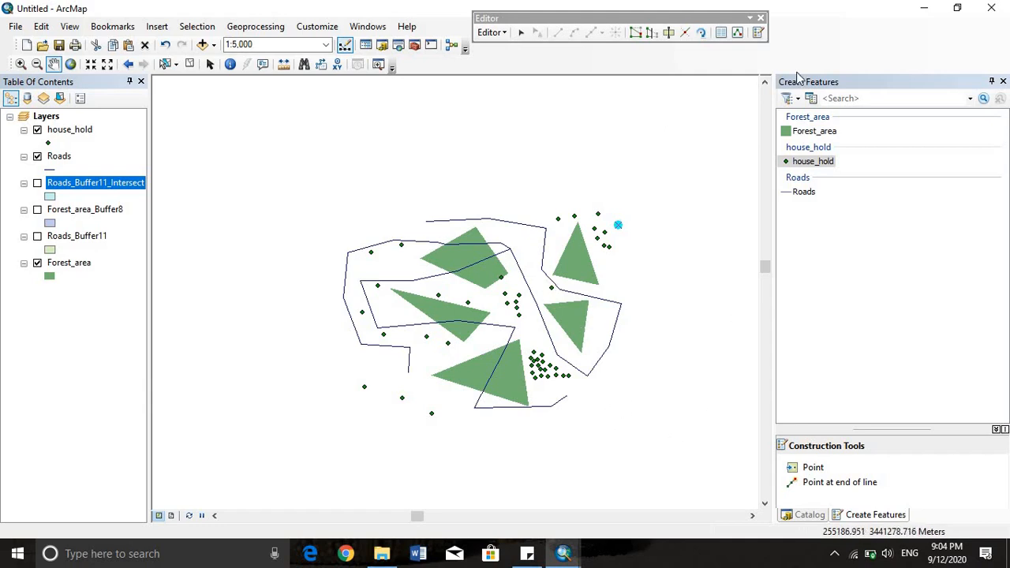
pyautogui.click(233, 32)
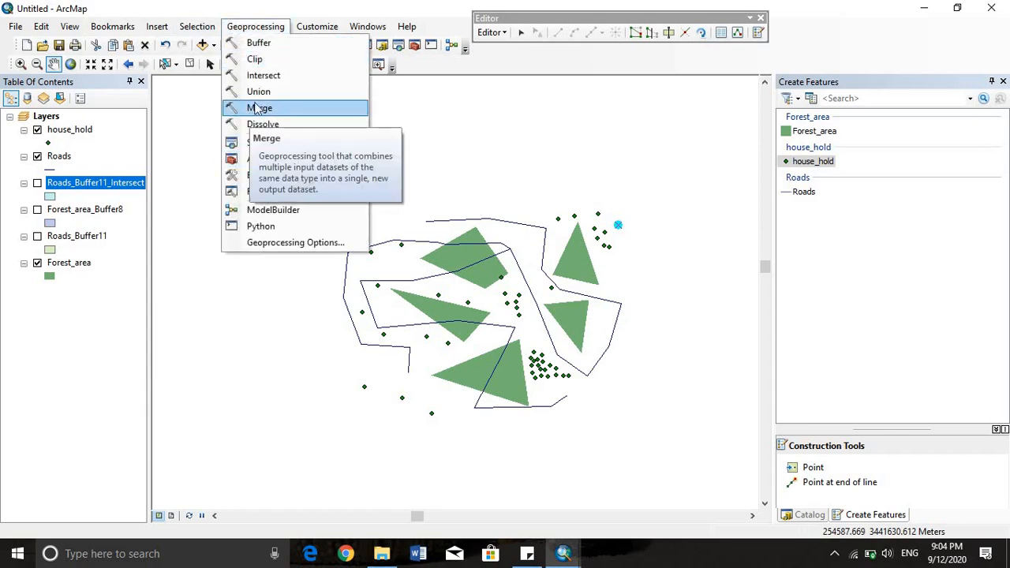
pyautogui.click(257, 91)
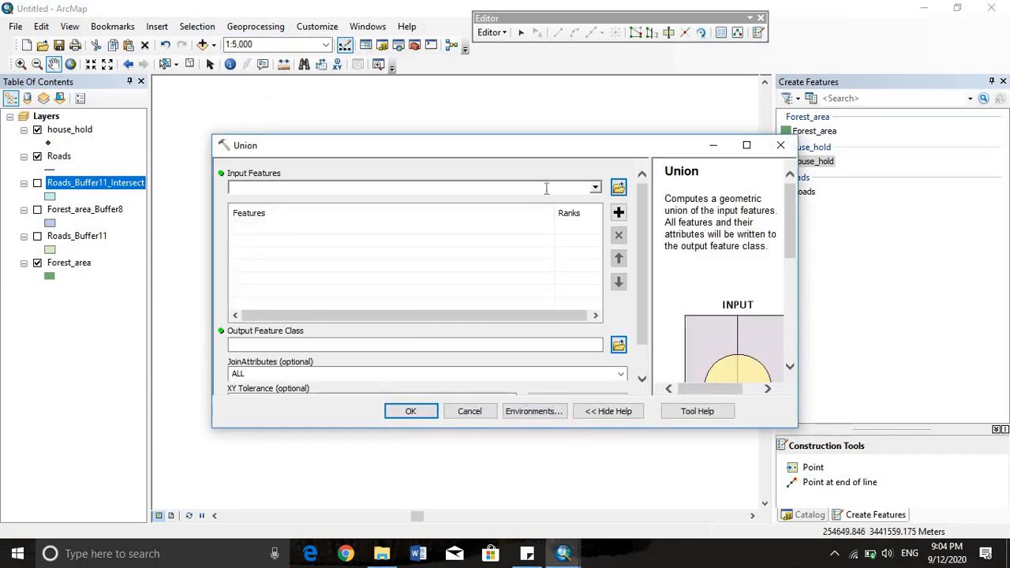
pyautogui.click(595, 188)
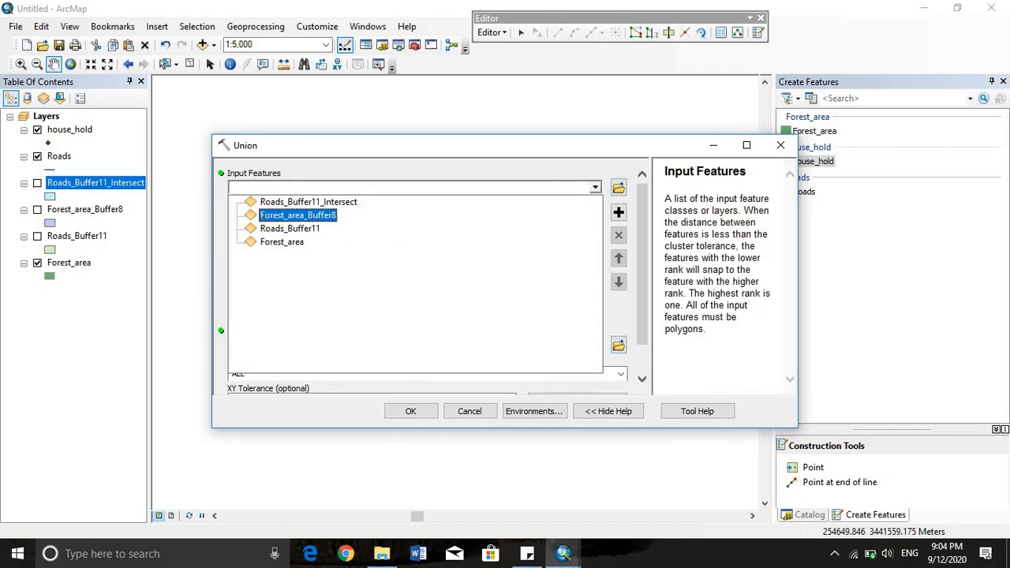
pyautogui.click(298, 214)
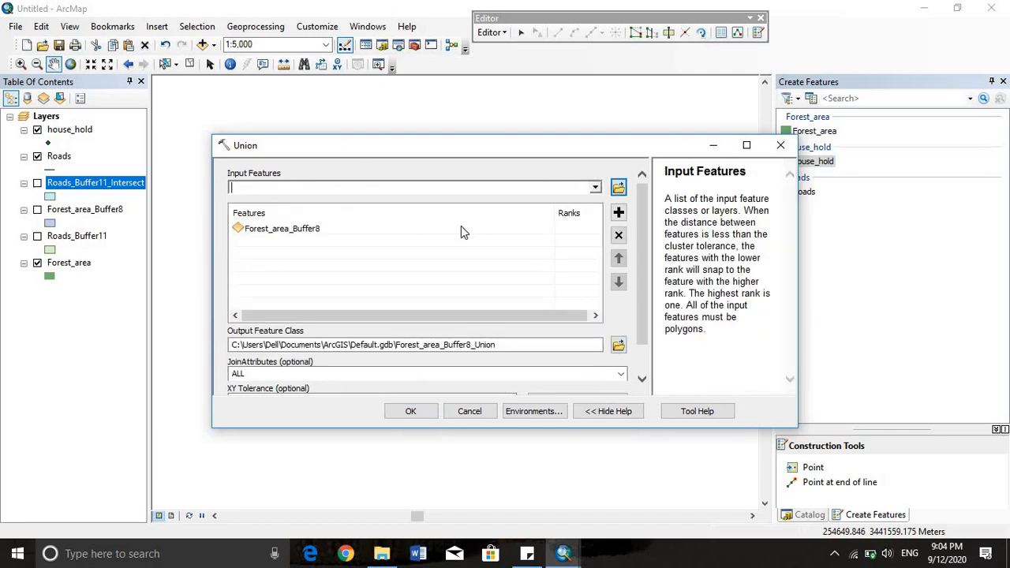
pyautogui.click(595, 188)
pyautogui.click(257, 230)
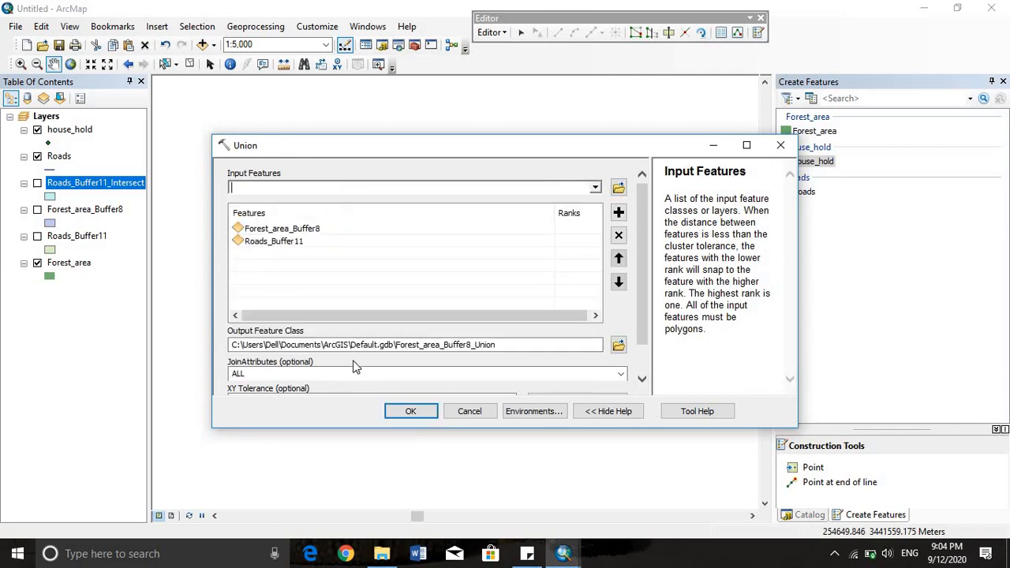
pyautogui.click(411, 414)
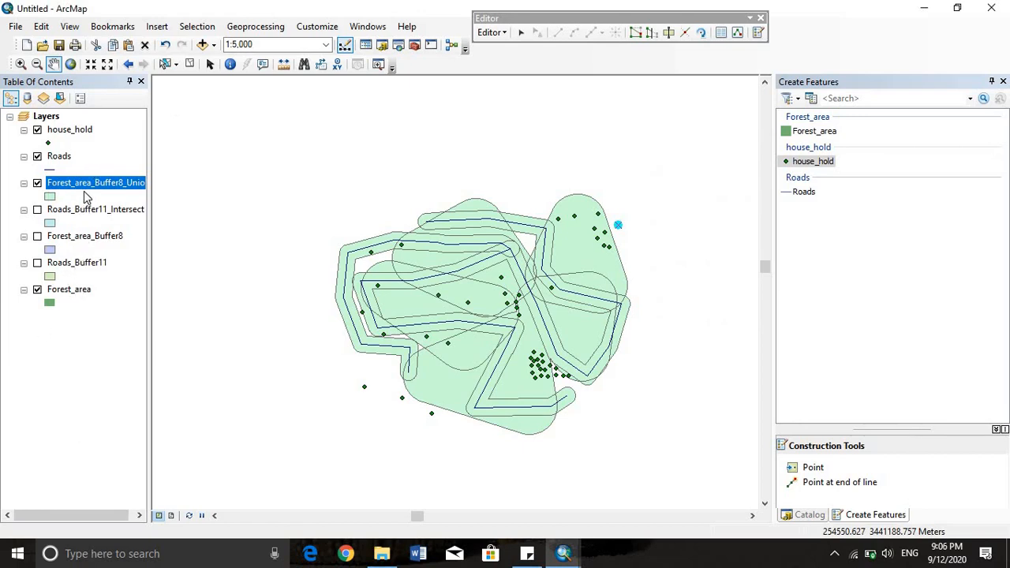
# Examine the attribute table of the union of the forest and road buffers, then close it
pyautogui.rightClick(83, 183)
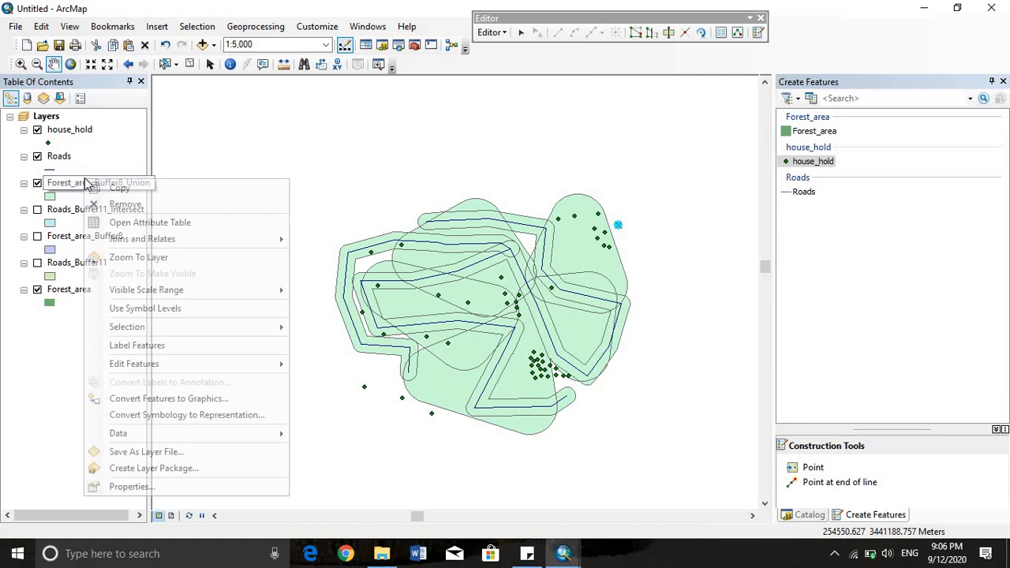
pyautogui.click(121, 226)
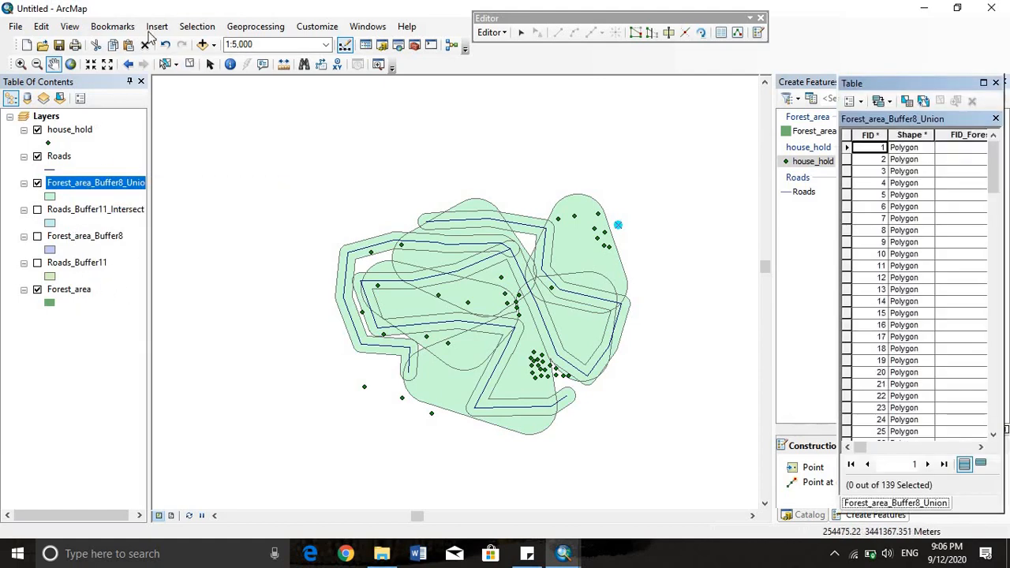
pyautogui.click(997, 82)
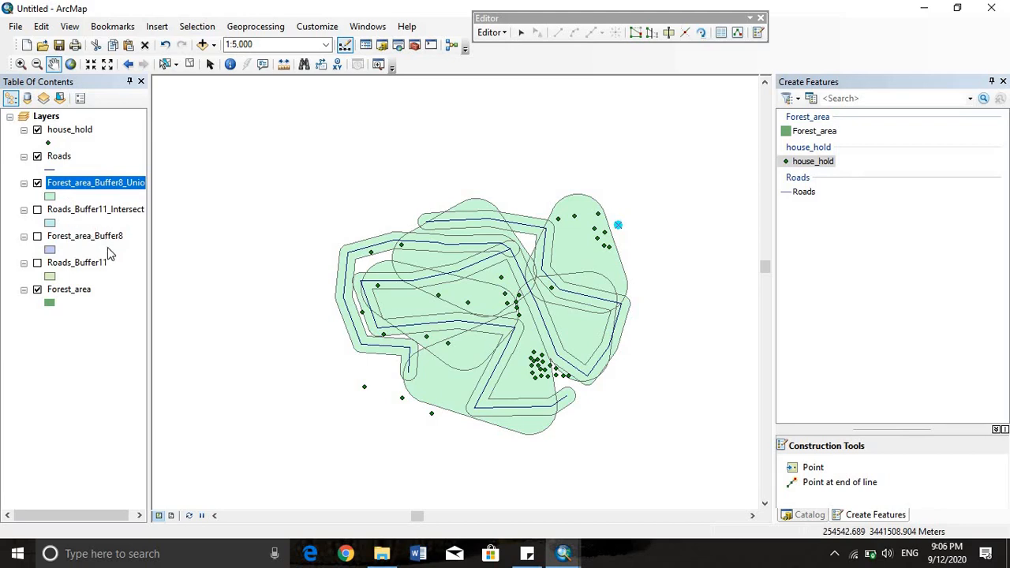
# Merge Roads_Buffer11 and Forest_area_Buffer8 into one dataset, keeping the default output and field map
pyautogui.click(231, 32)
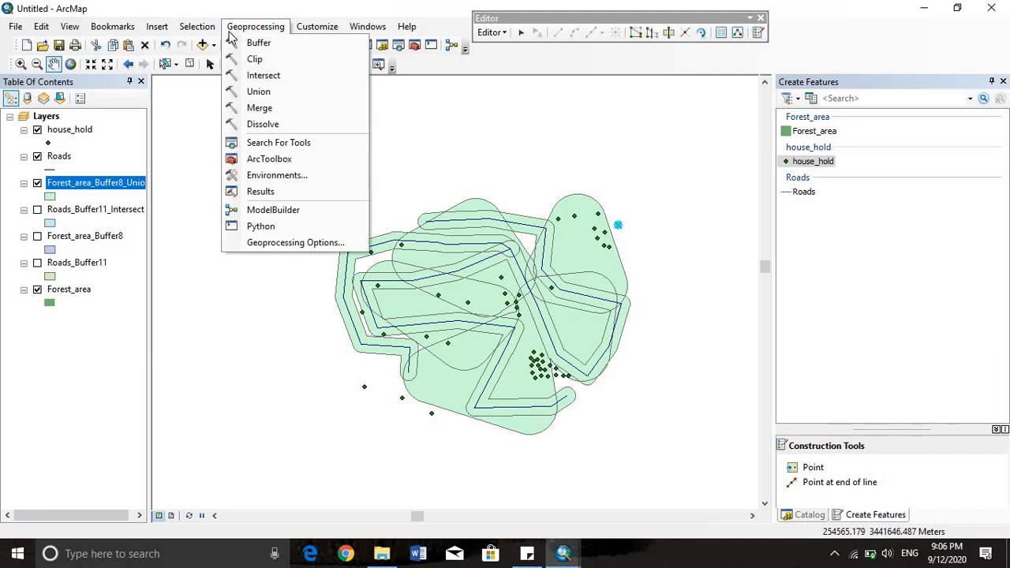
pyautogui.click(257, 105)
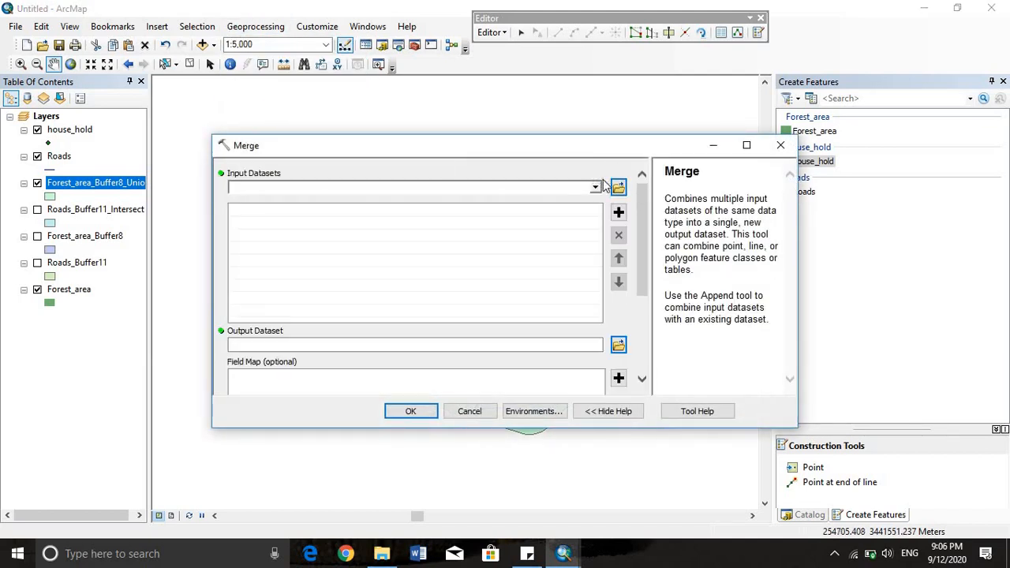
pyautogui.click(595, 189)
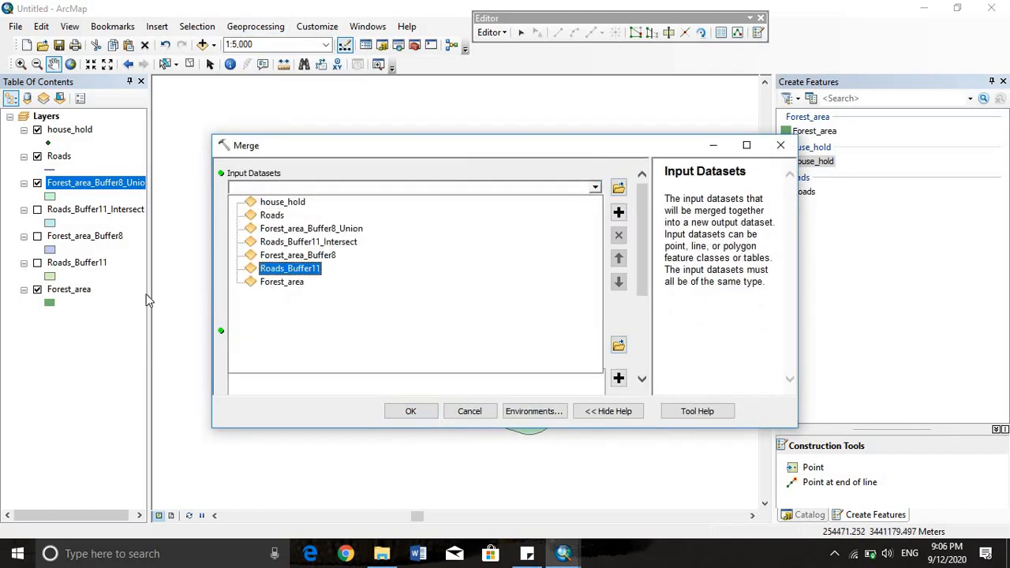
pyautogui.click(304, 274)
pyautogui.click(595, 188)
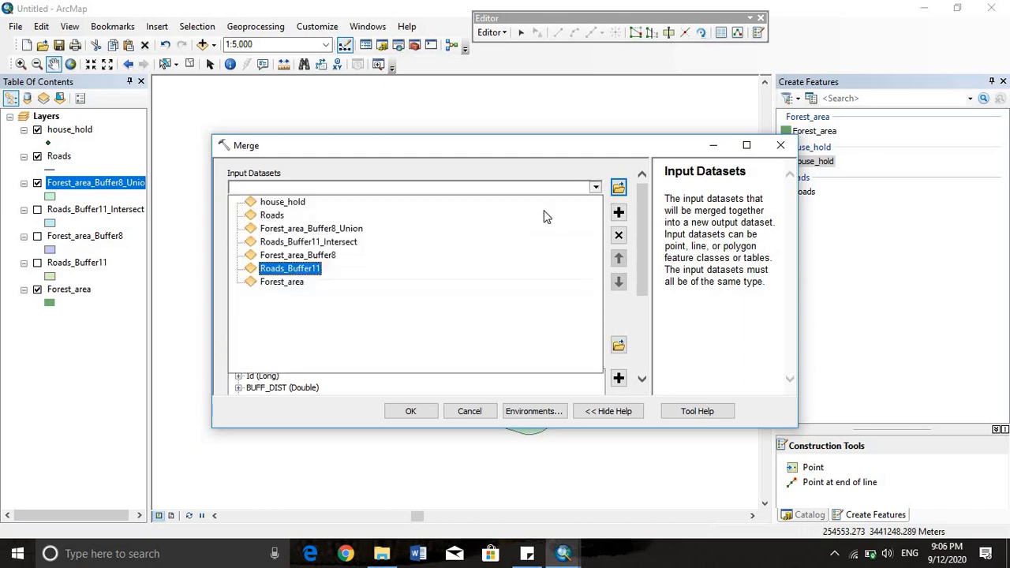
pyautogui.click(338, 261)
pyautogui.click(412, 411)
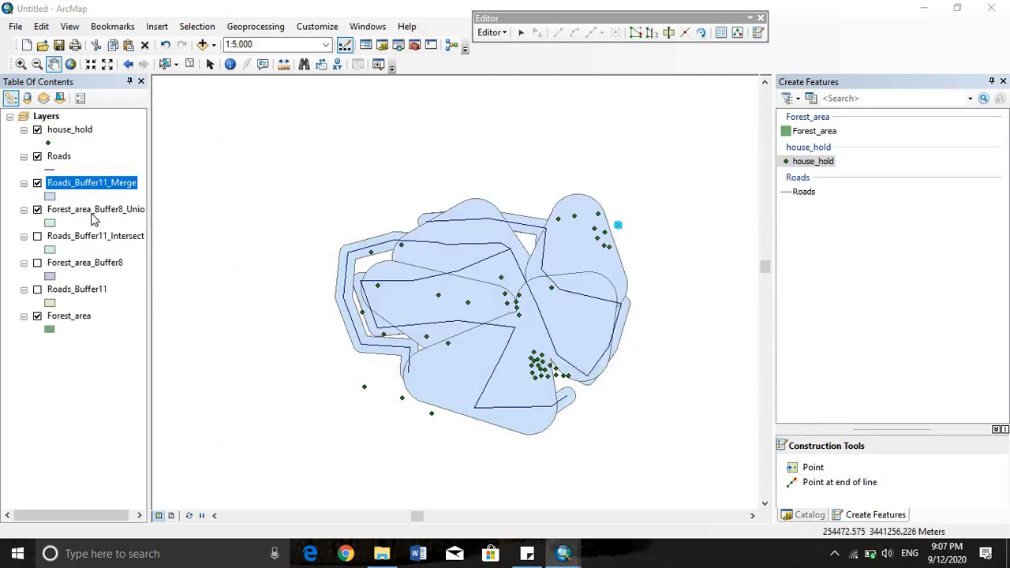
# Hide the union and merged buffer layers, leaving house_hold, Roads and Forest_area displayed, and show the Catalog
pyautogui.click(37, 210)
pyautogui.click(37, 210)
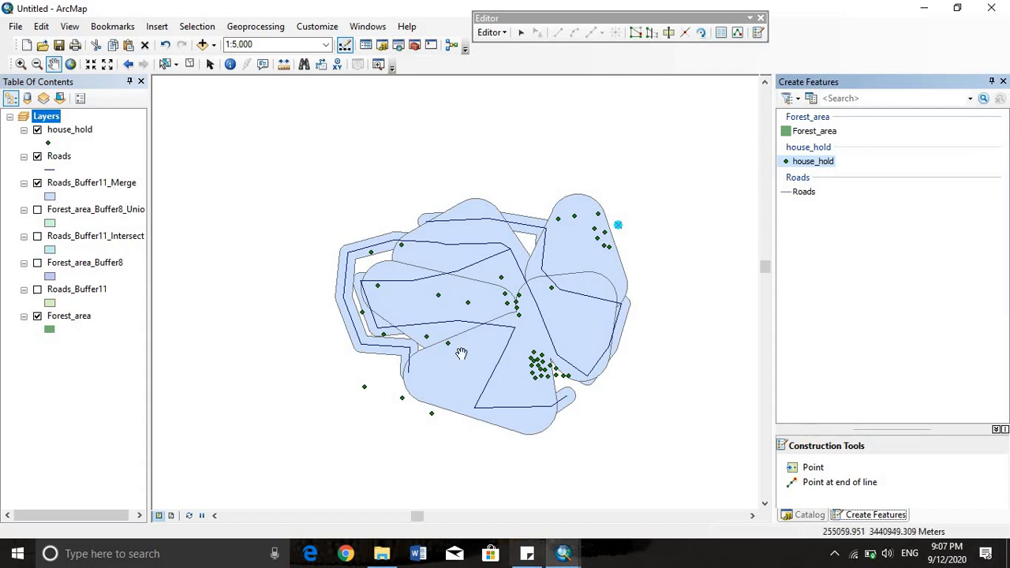
pyautogui.click(805, 515)
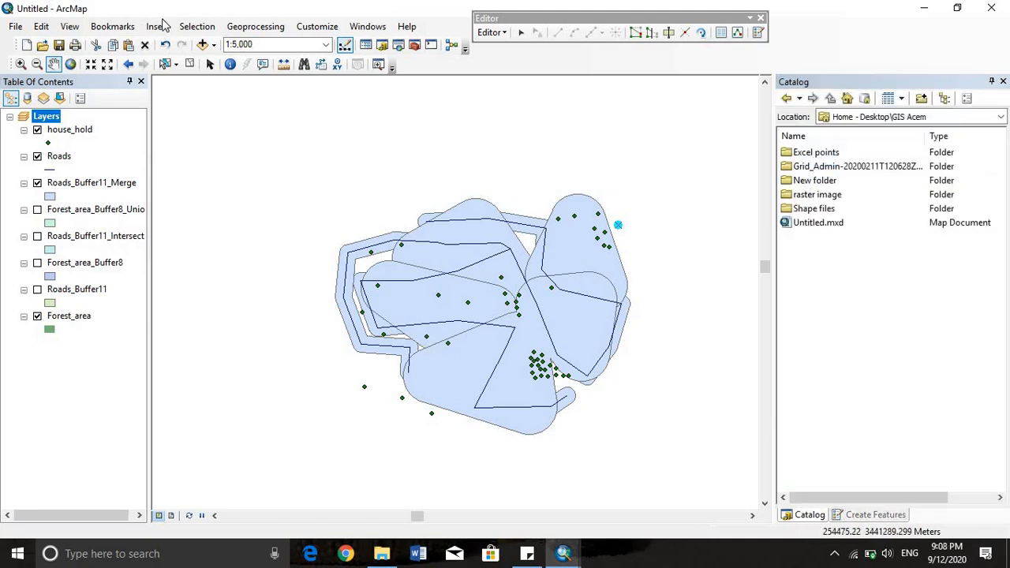
pyautogui.click(37, 183)
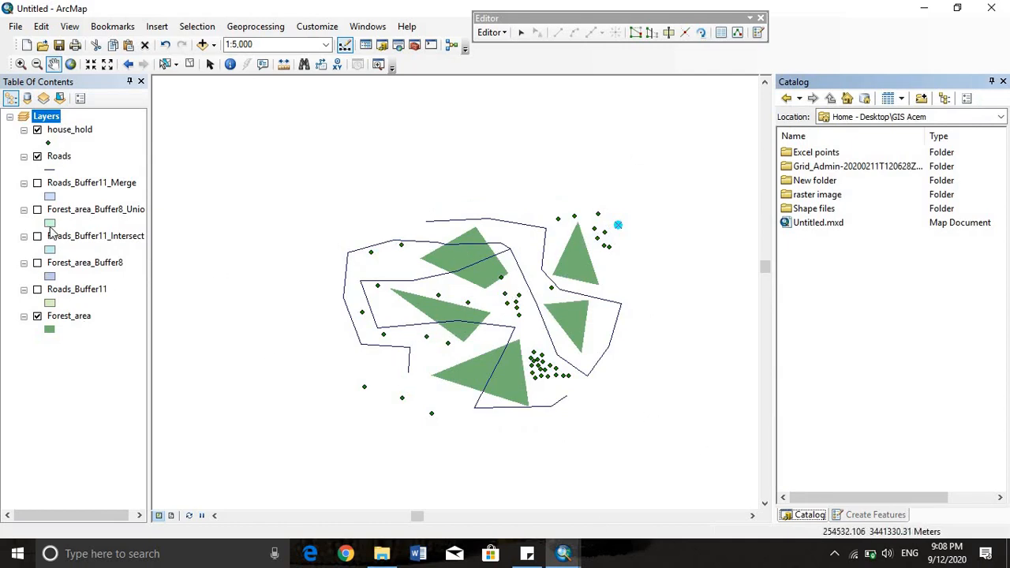
# Examine the records in the Forest_area attribute table, then close the table
pyautogui.rightClick(50, 320)
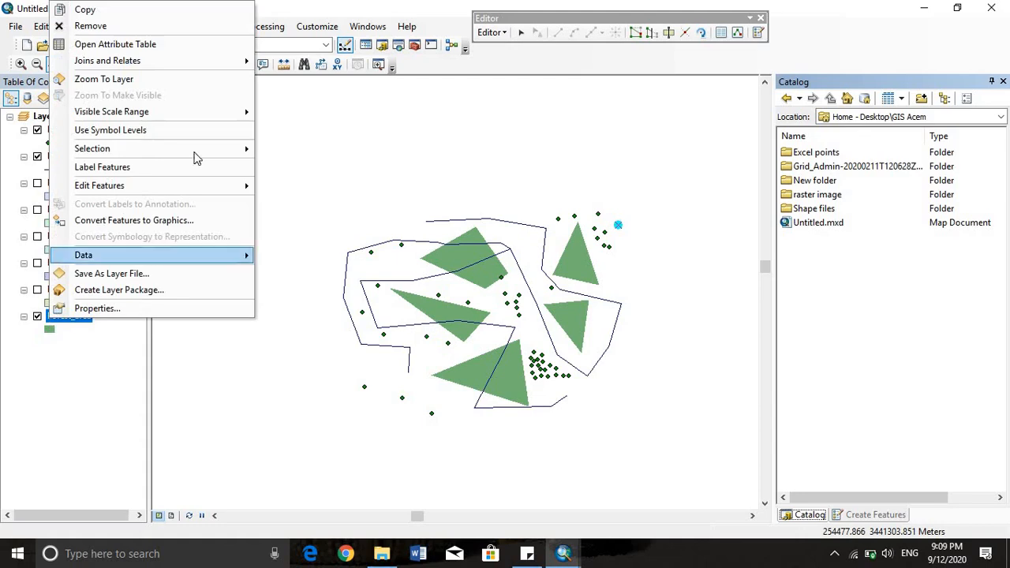
pyautogui.click(166, 47)
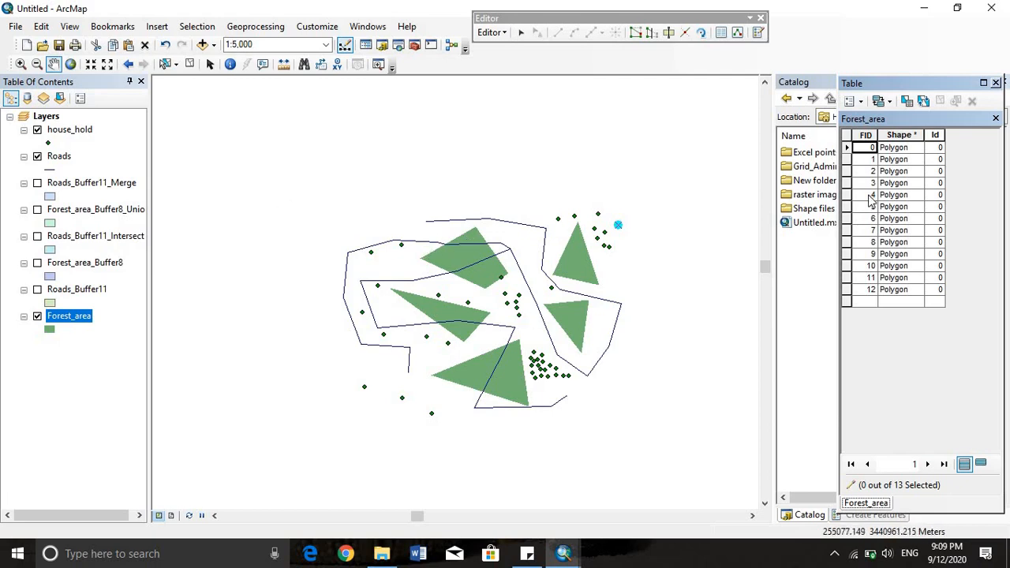
pyautogui.click(996, 82)
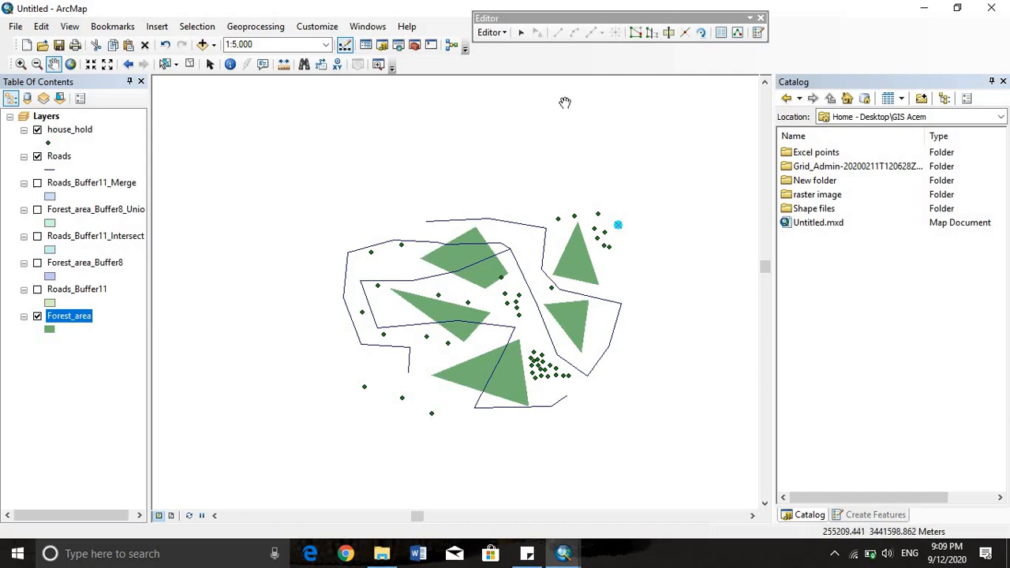
# Dissolve Forest_area on the Id field with multipart features and the default output, and hide the original Forest_area layer
pyautogui.click(263, 29)
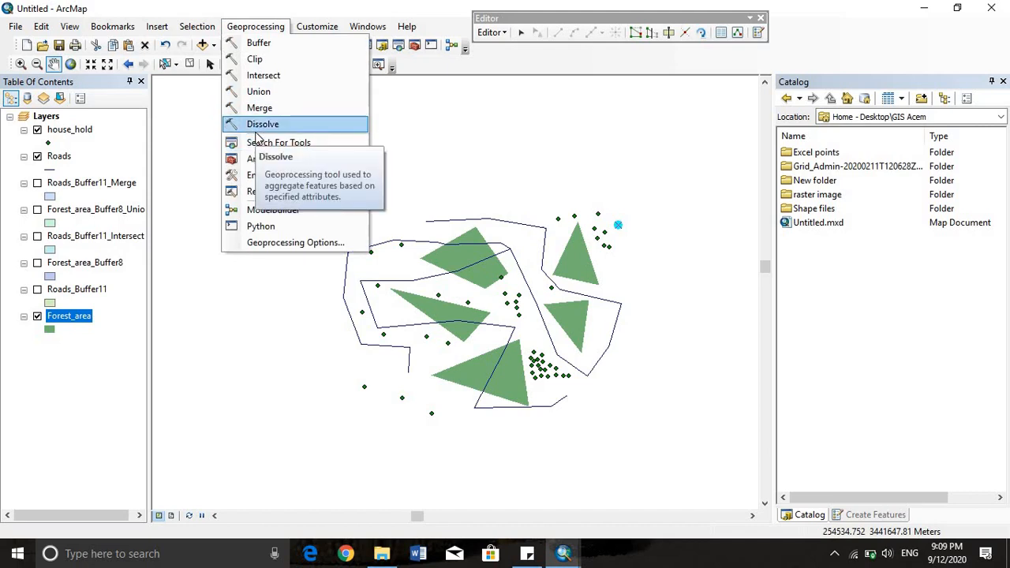
pyautogui.click(255, 128)
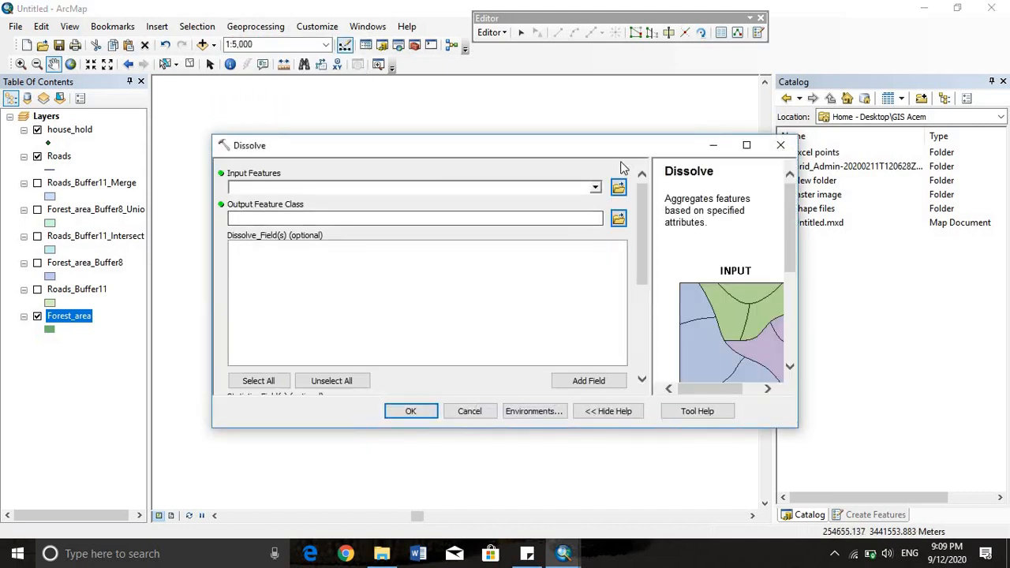
pyautogui.click(596, 189)
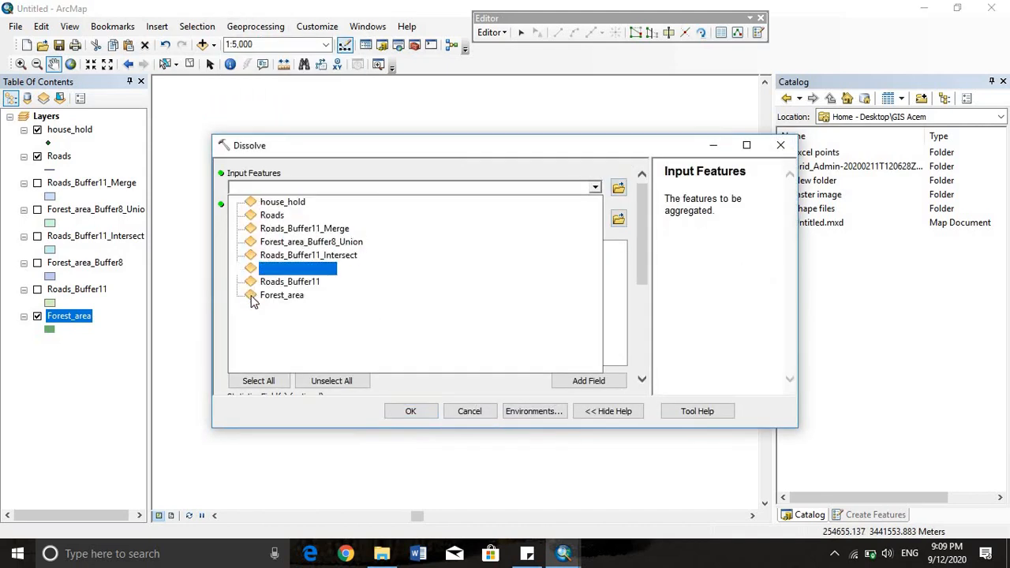
pyautogui.click(268, 304)
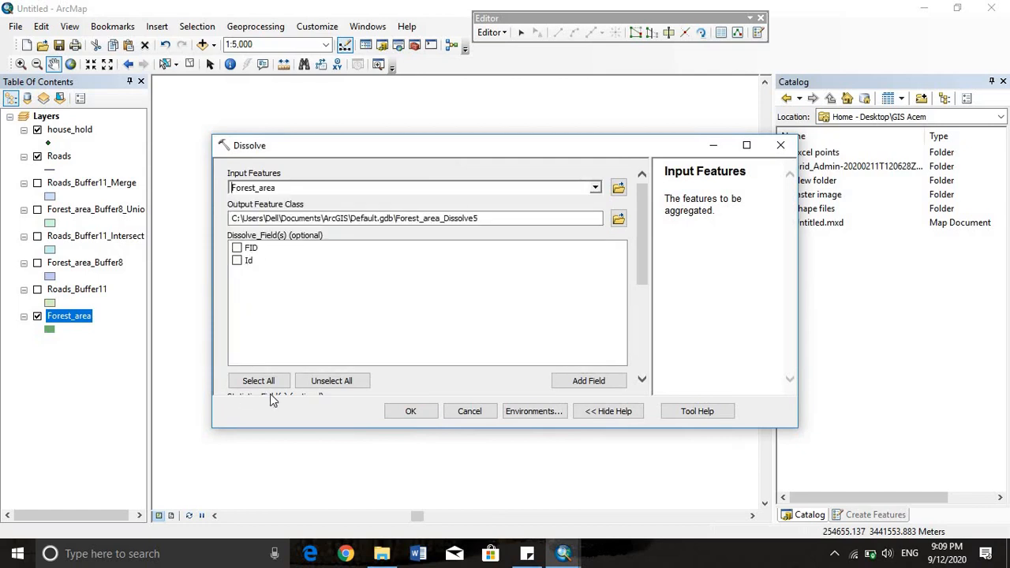
pyautogui.click(248, 307)
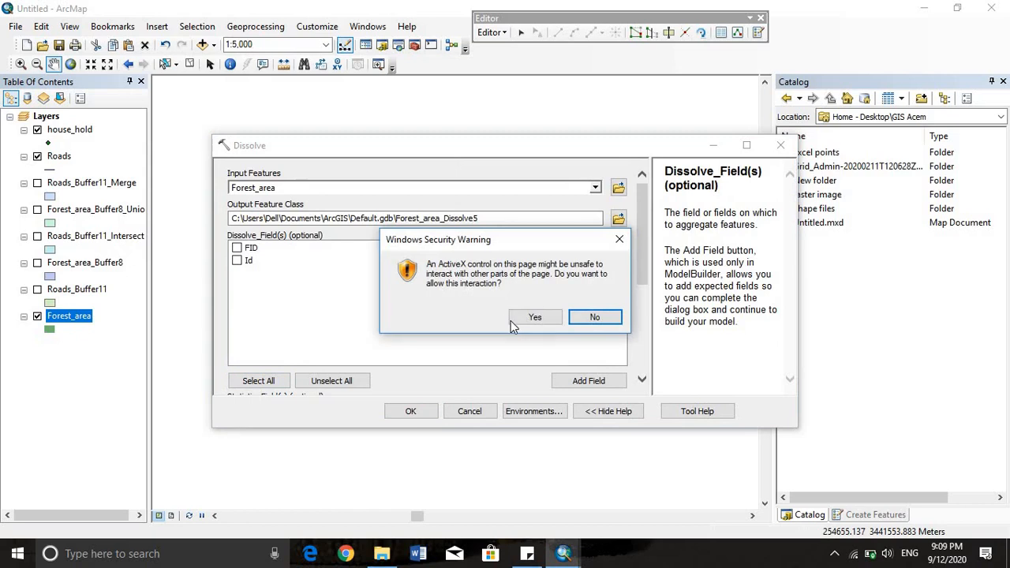
pyautogui.click(533, 317)
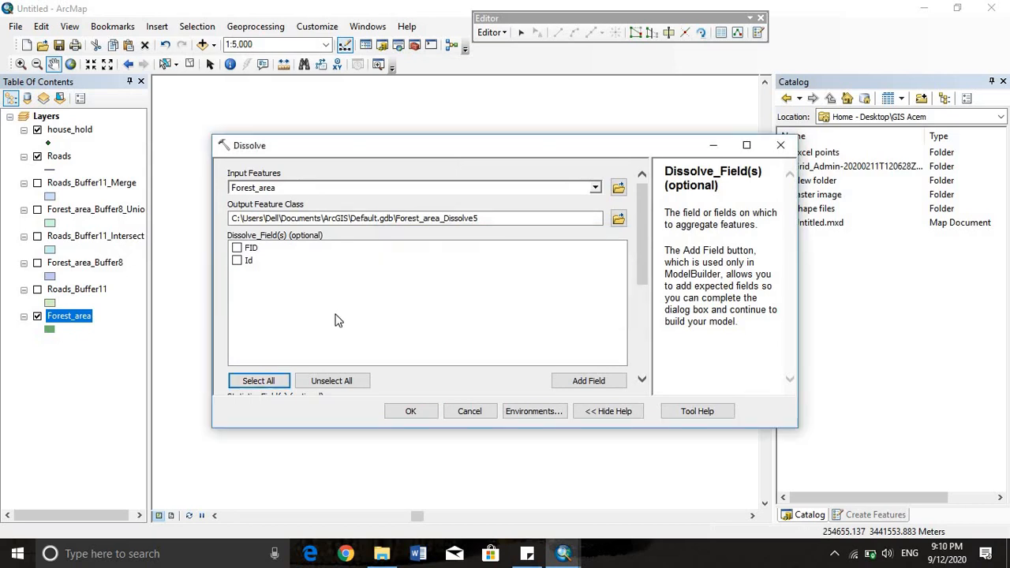
pyautogui.click(254, 381)
pyautogui.scroll(-5, 644, 382)
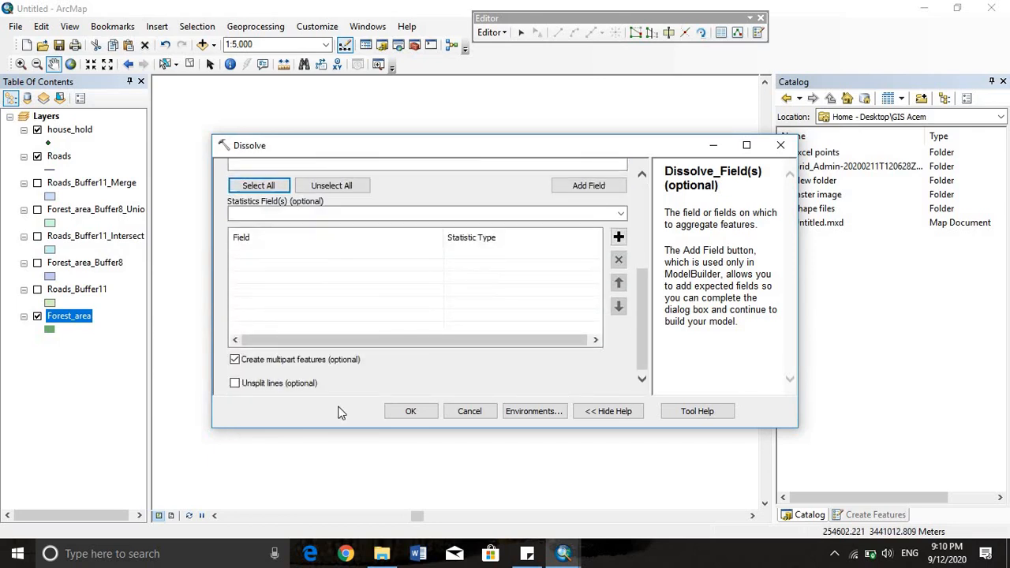
pyautogui.click(403, 412)
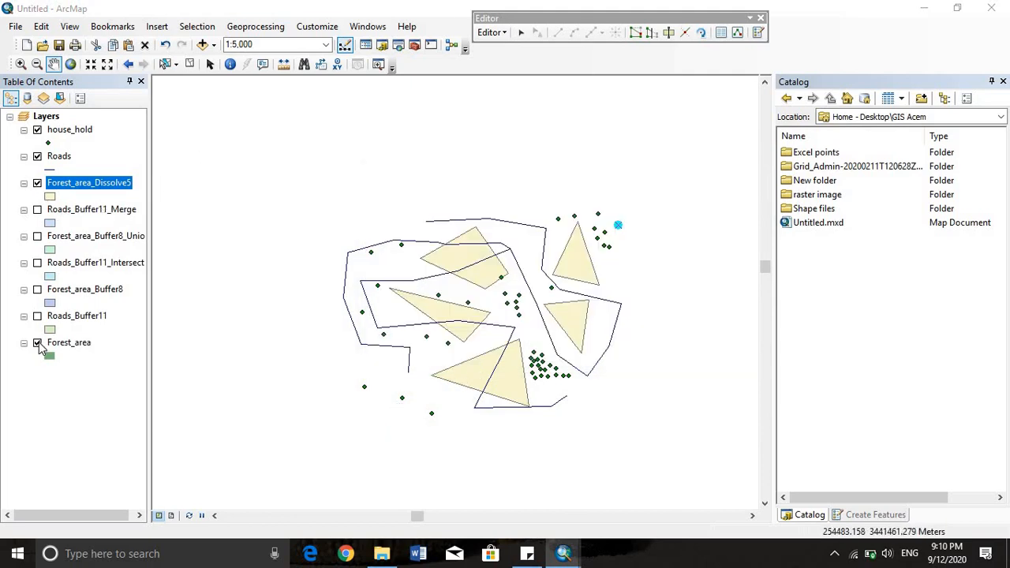
pyautogui.click(37, 344)
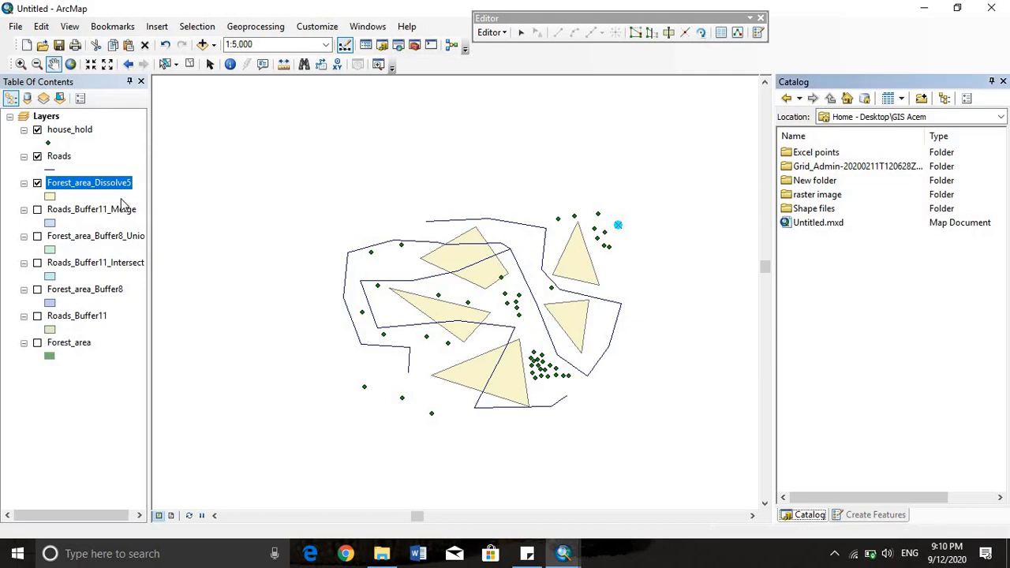
# Examine the attribute table of the dissolved forest layer, including its Shape_Length and Shape_Area fields
pyautogui.rightClick(116, 185)
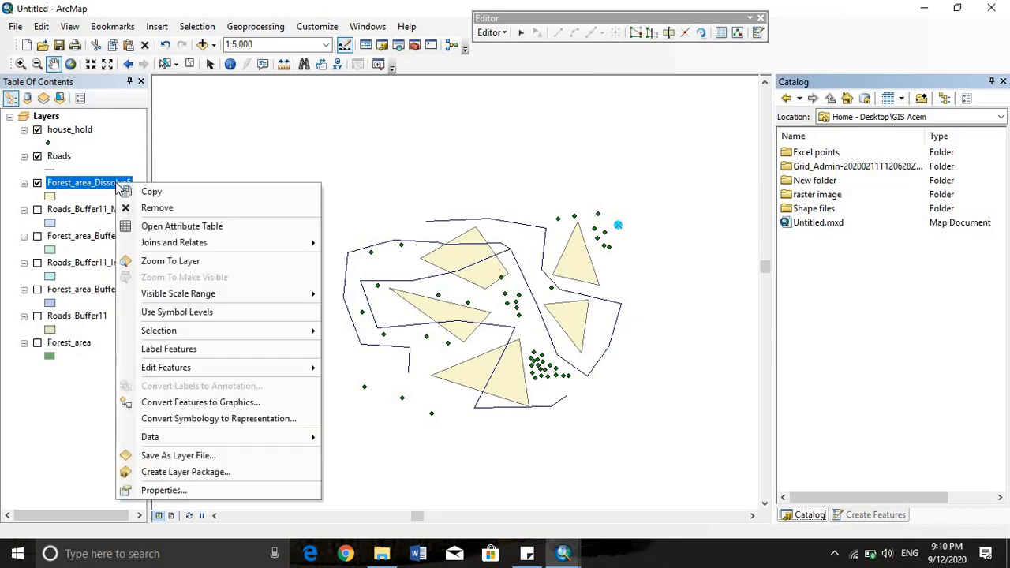
pyautogui.click(139, 228)
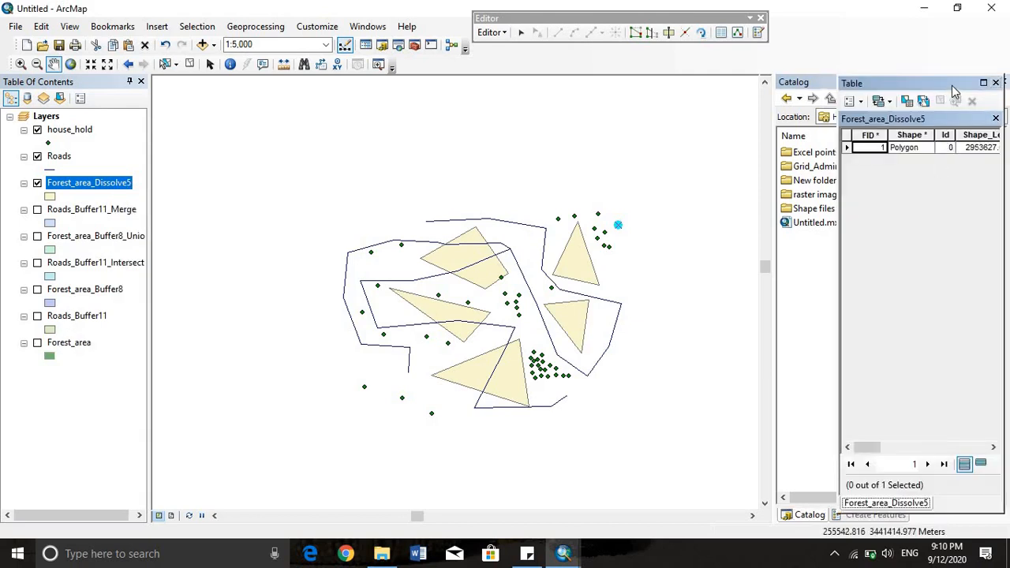
pyautogui.moveTo(955, 88); pyautogui.dragTo(304, 134)
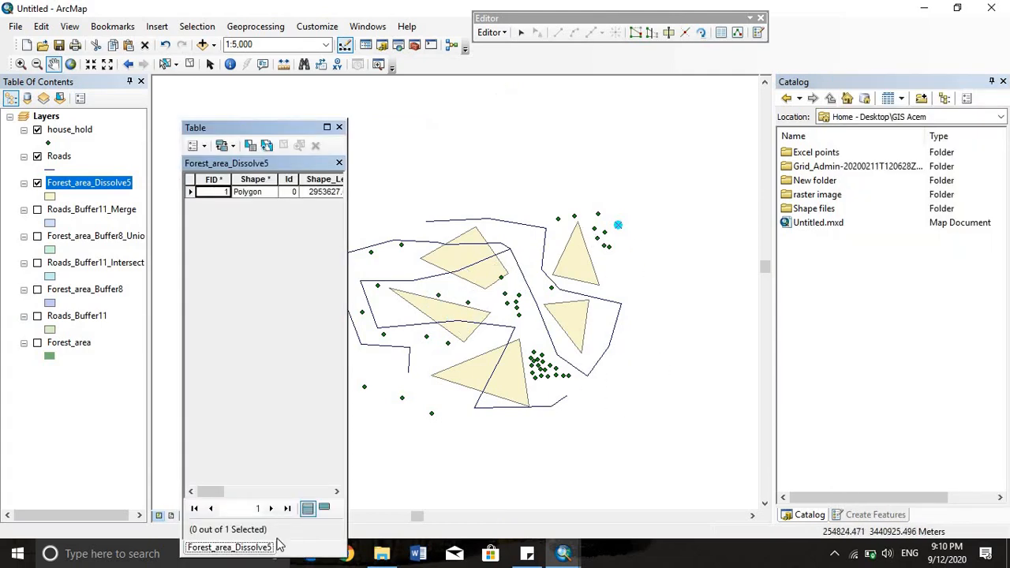
pyautogui.click(338, 491)
pyautogui.click(337, 491)
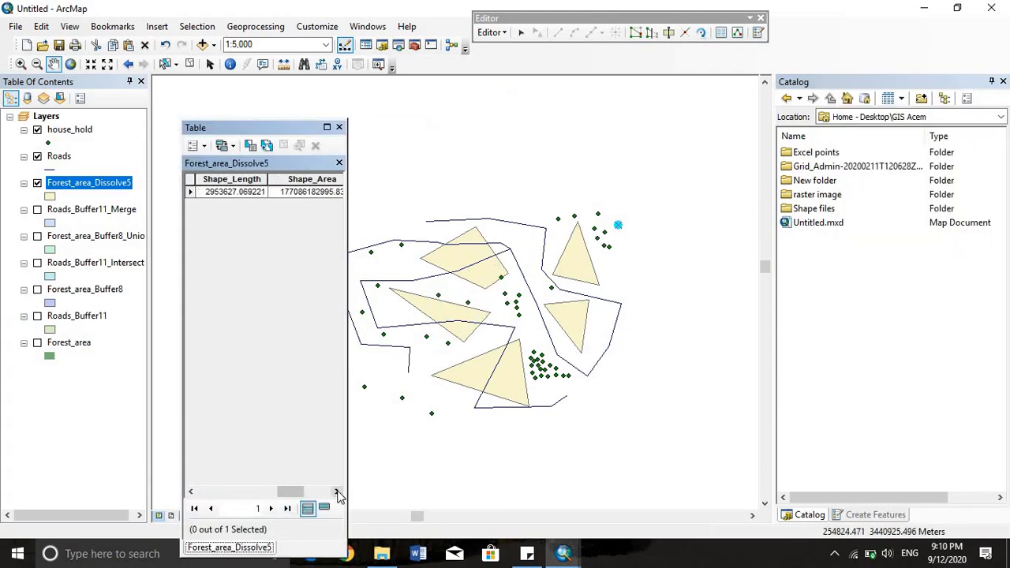
pyautogui.click(337, 491)
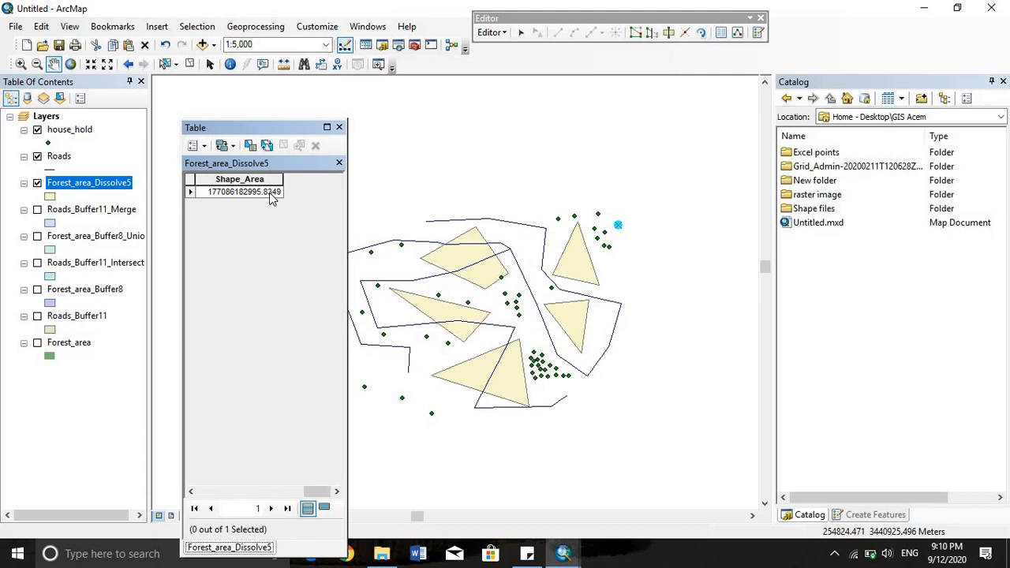
pyautogui.click(327, 127)
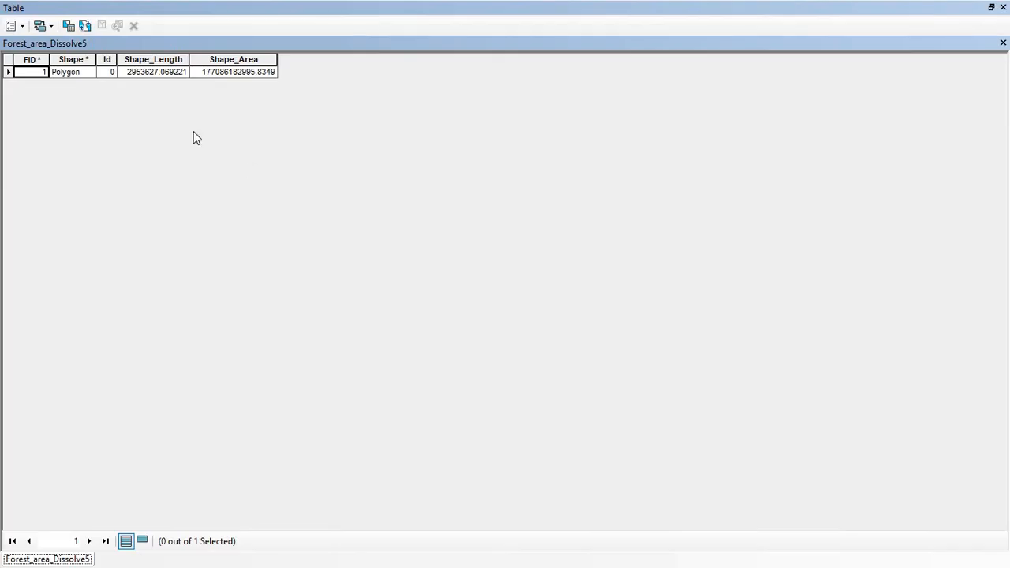
pyautogui.click(992, 8)
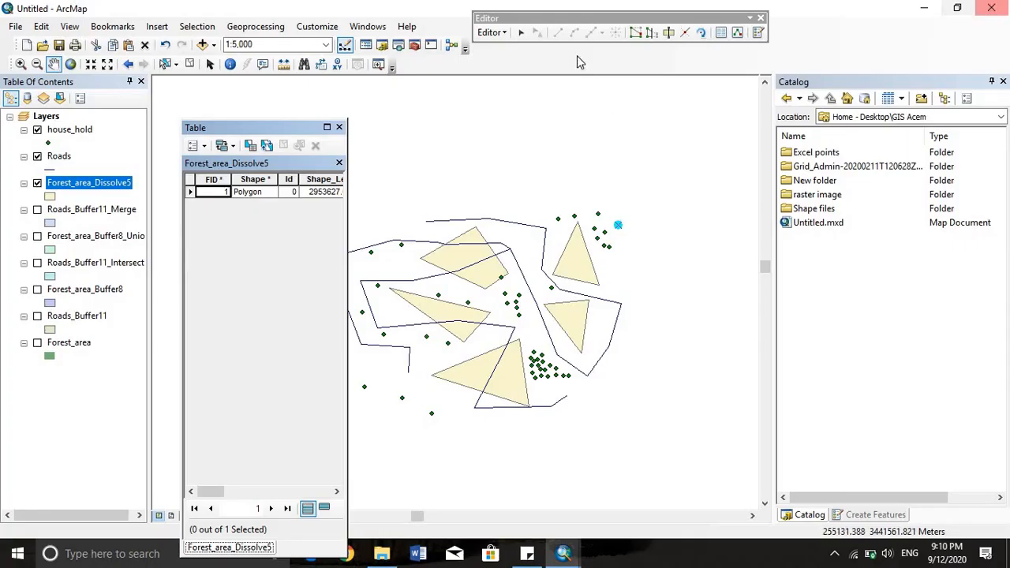
# Stop the current edit session so the dissolved layer's table structure can be changed
pyautogui.click(491, 32)
pyautogui.click(505, 67)
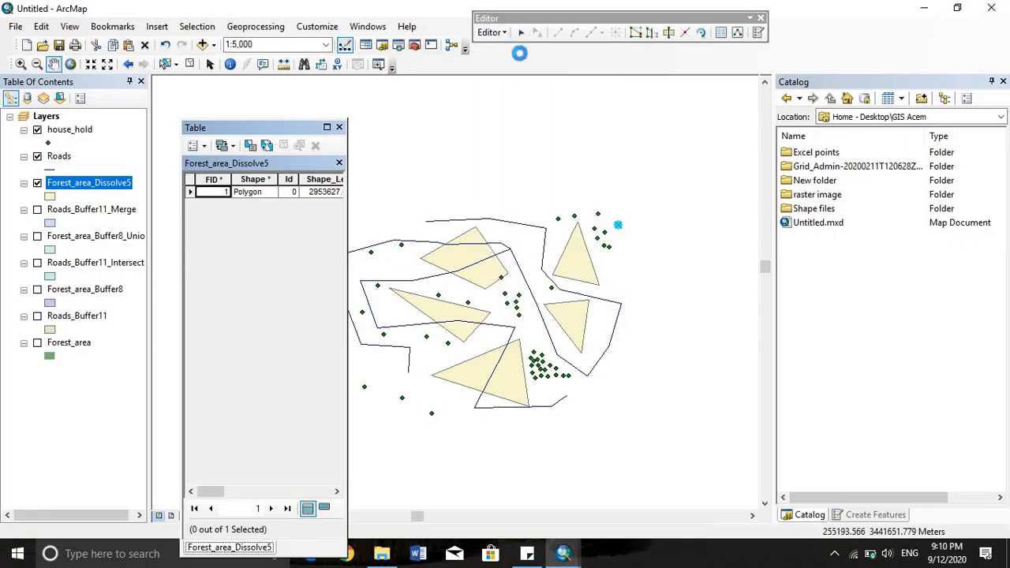
pyautogui.click(491, 32)
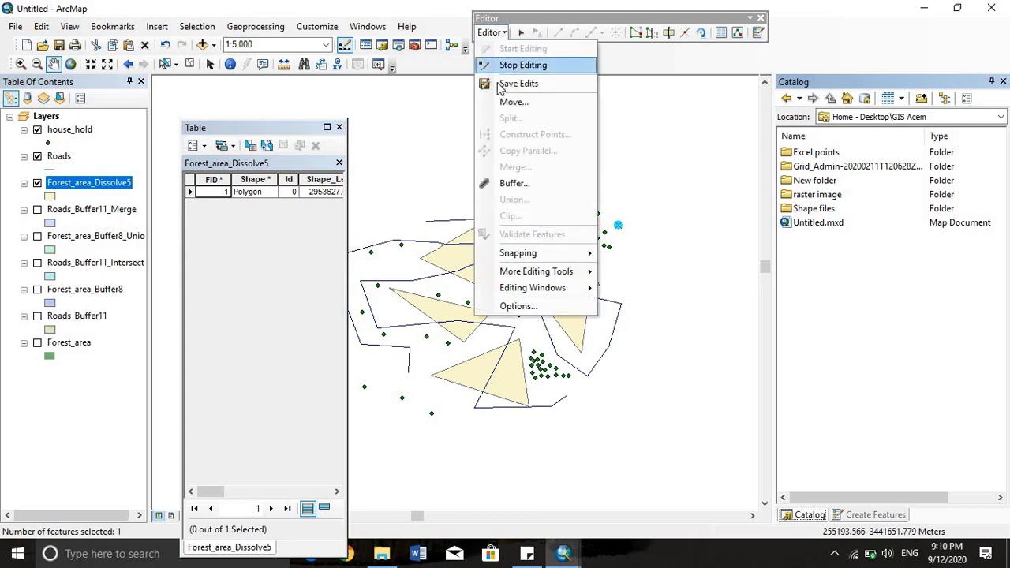
pyautogui.click(505, 67)
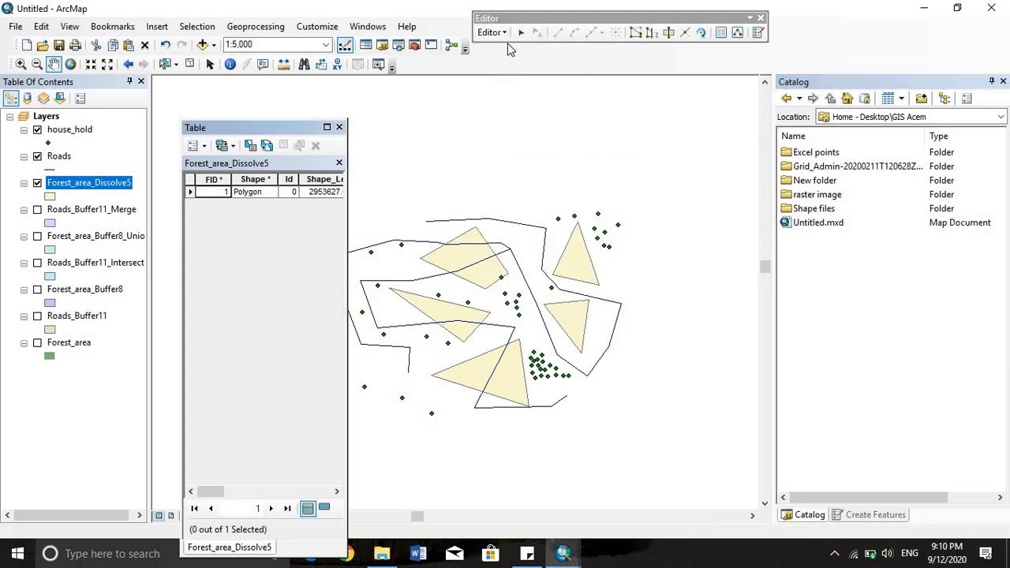
# Add a Text field called name with length 50 to the Forest_area_Dissolve5 table
pyautogui.click(204, 147)
pyautogui.click(240, 248)
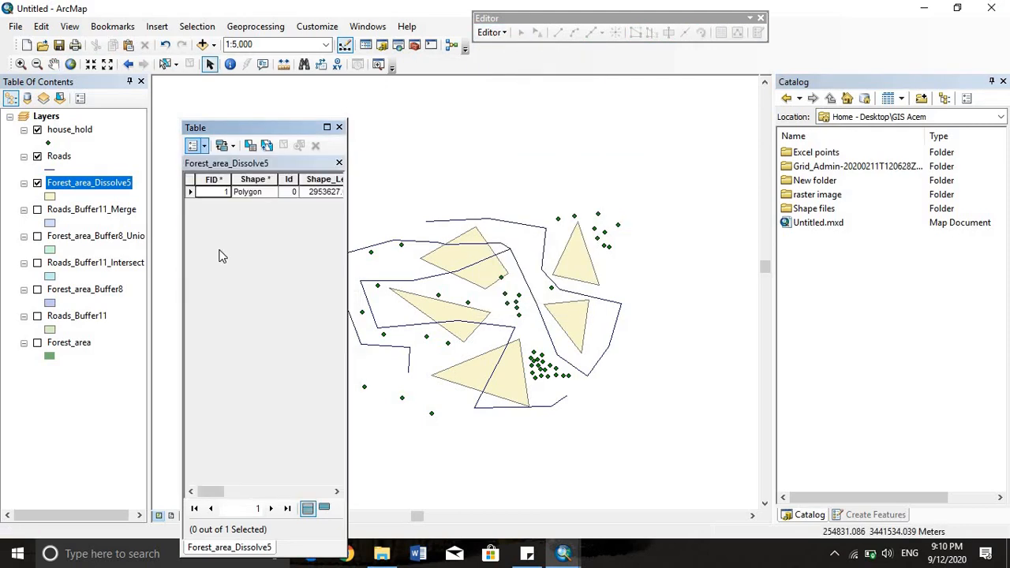
pyautogui.write('name')
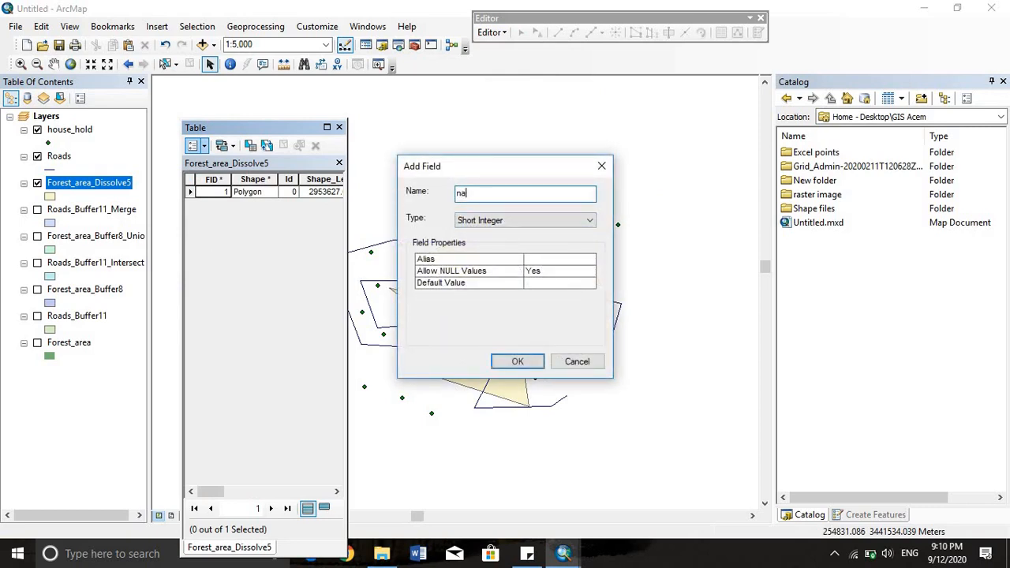
pyautogui.click(565, 220)
pyautogui.click(530, 274)
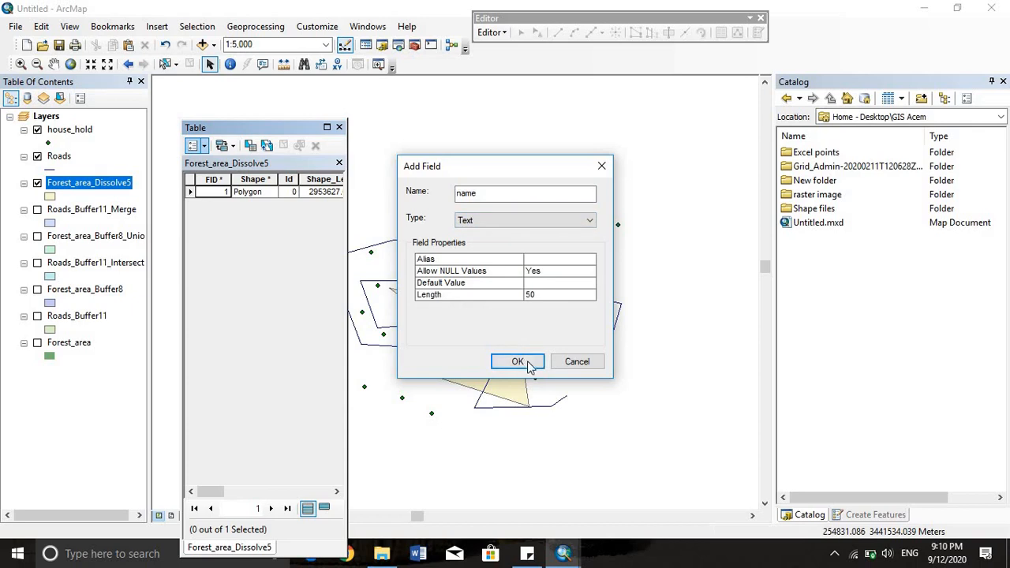
pyautogui.click(517, 361)
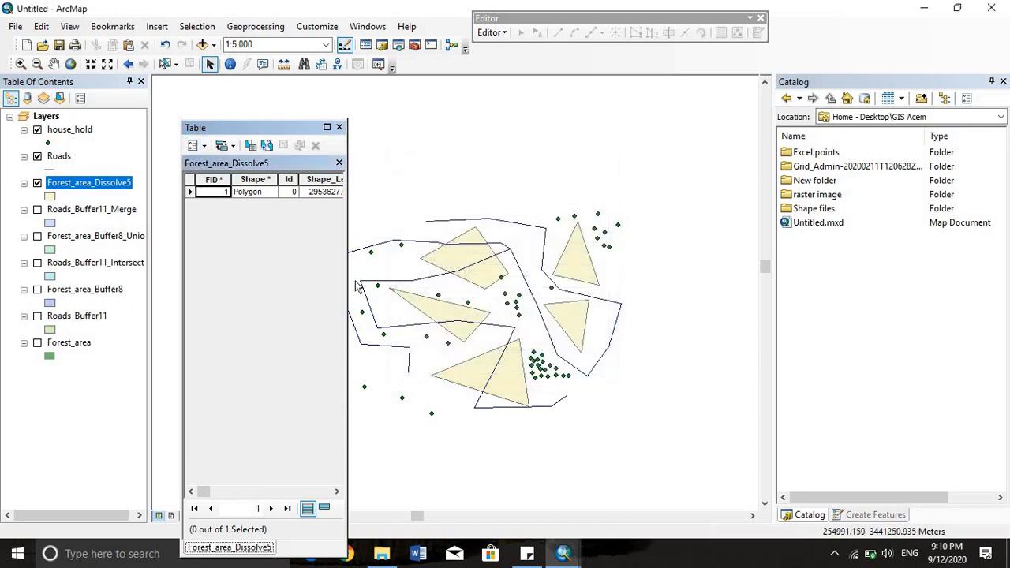
# In an edit session on Forest_area_Dissolve5, enter "Pasupati forest" in the record's name field and save the edits
pyautogui.click(490, 32)
pyautogui.click(490, 51)
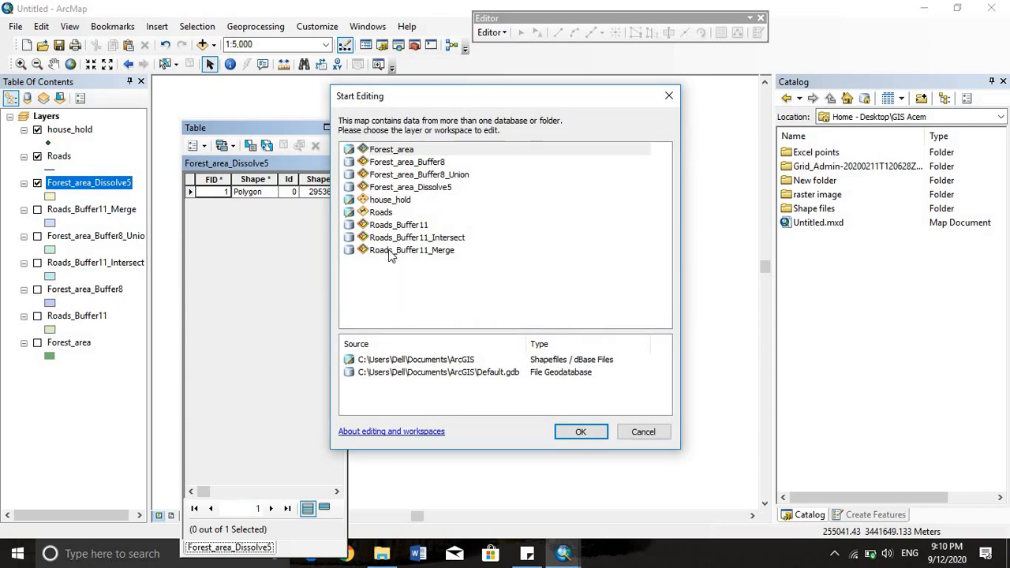
pyautogui.click(444, 190)
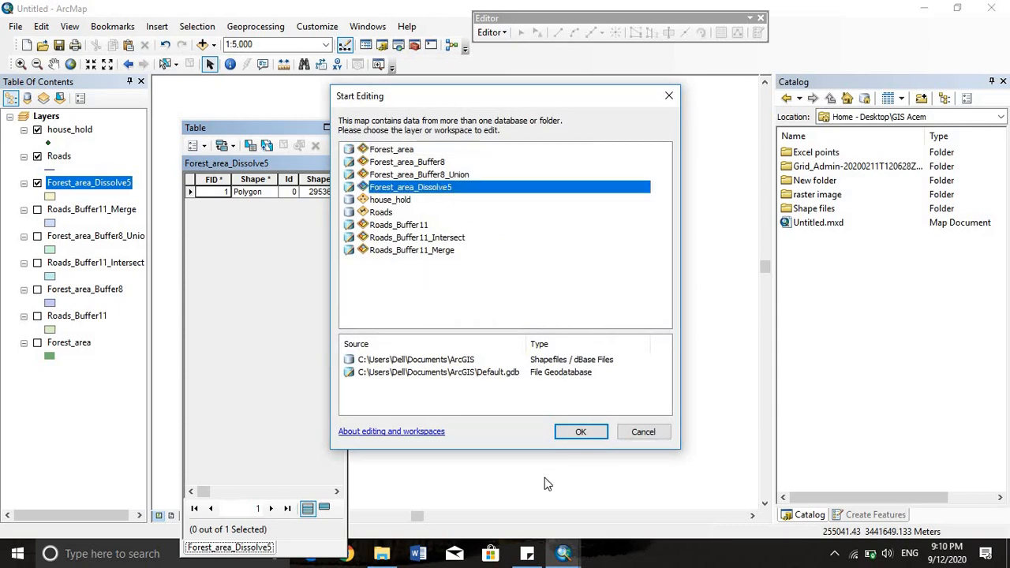
pyautogui.click(575, 432)
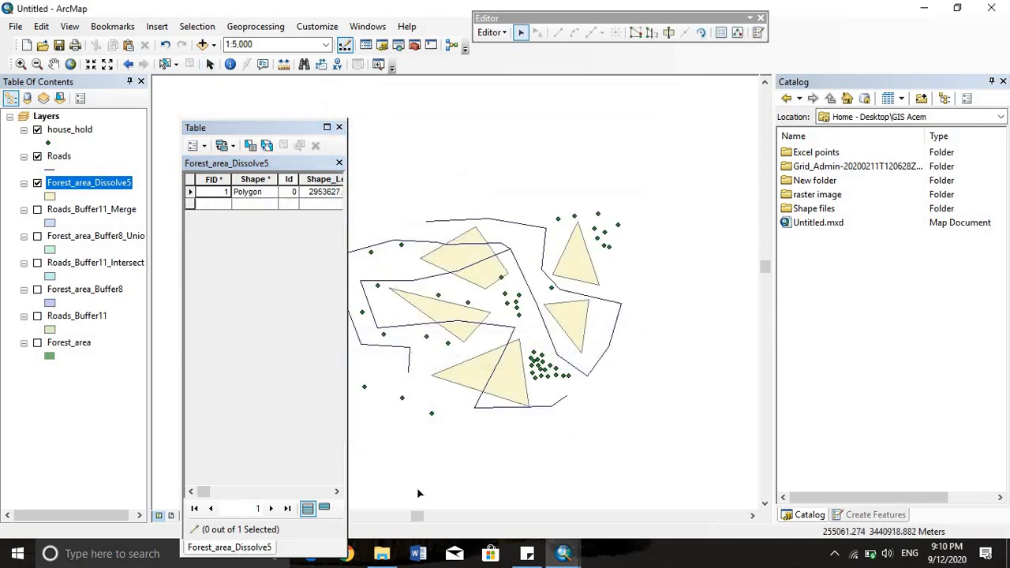
pyautogui.click(336, 491)
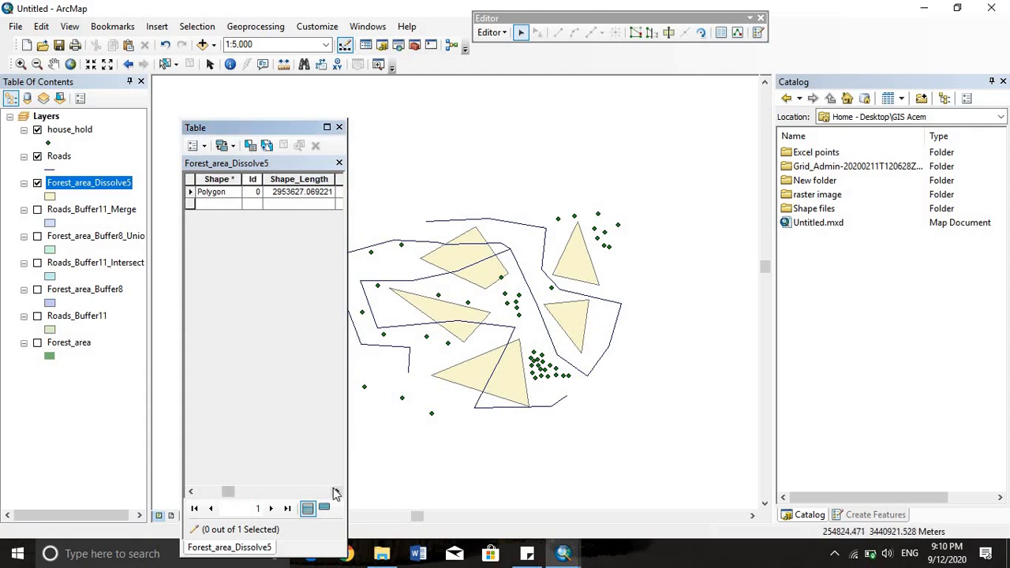
pyautogui.click(237, 192)
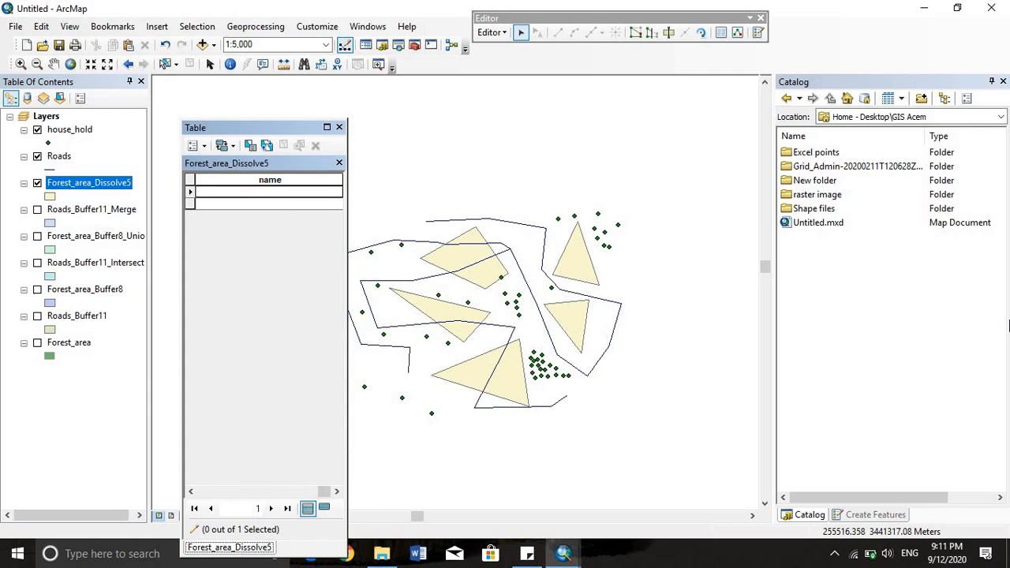
pyautogui.write('Pasupati forest')
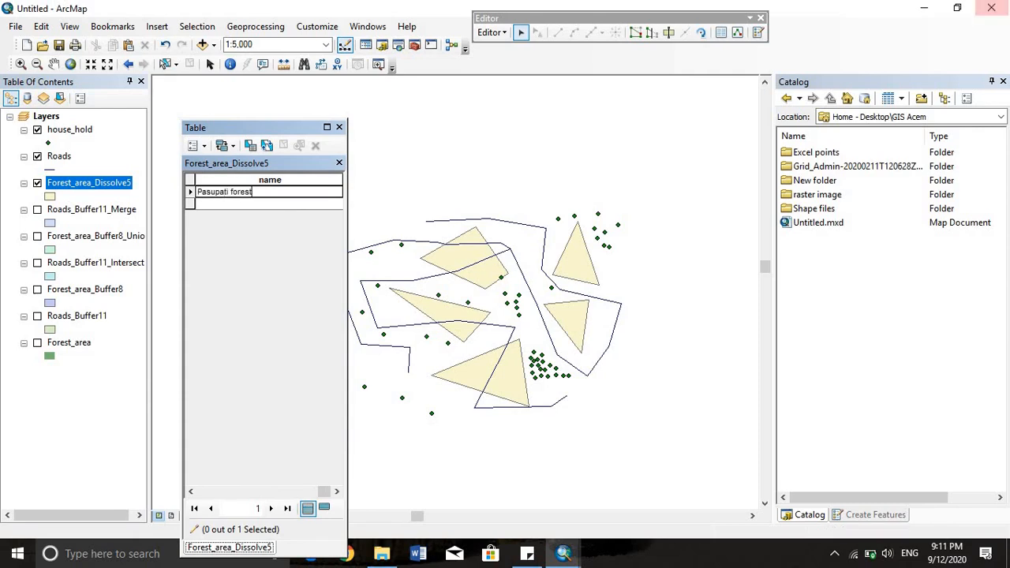
pyautogui.click(504, 34)
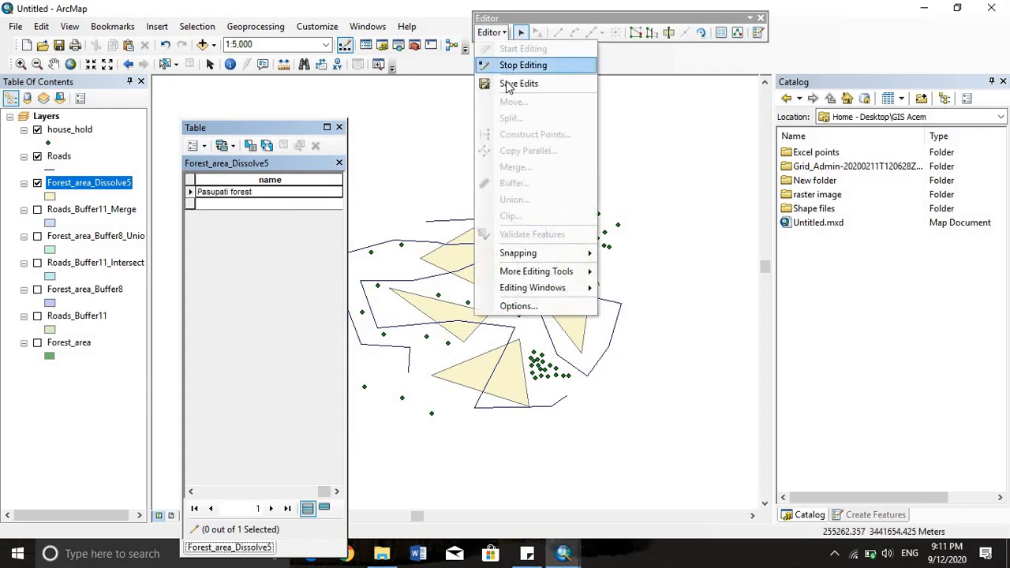
pyautogui.click(485, 63)
pyautogui.click(339, 127)
# Label the Forest_area_Dissolve5 features on the map using the name field
pyautogui.rightClick(113, 184)
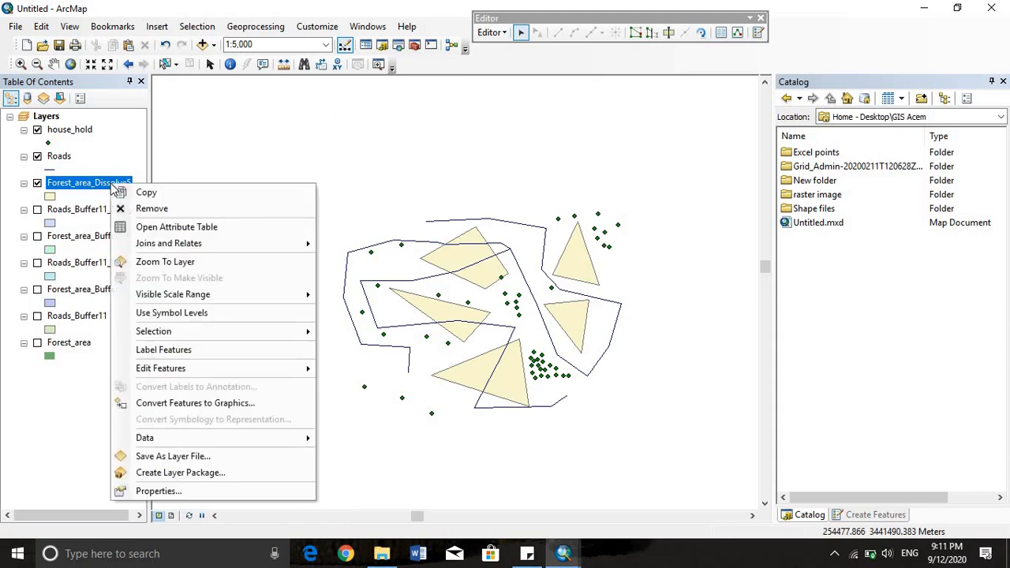
pyautogui.click(140, 352)
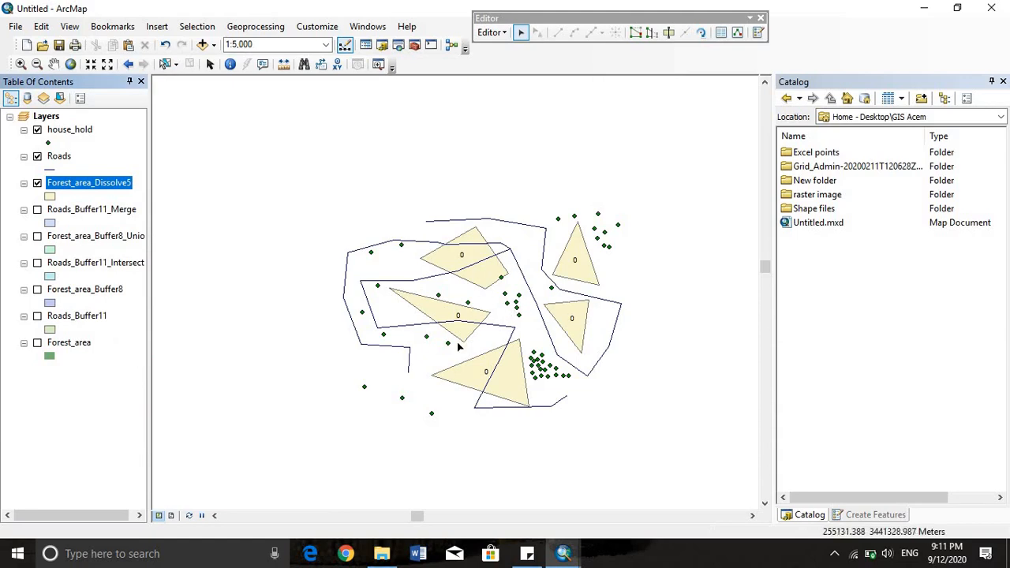
pyautogui.doubleClick(103, 186)
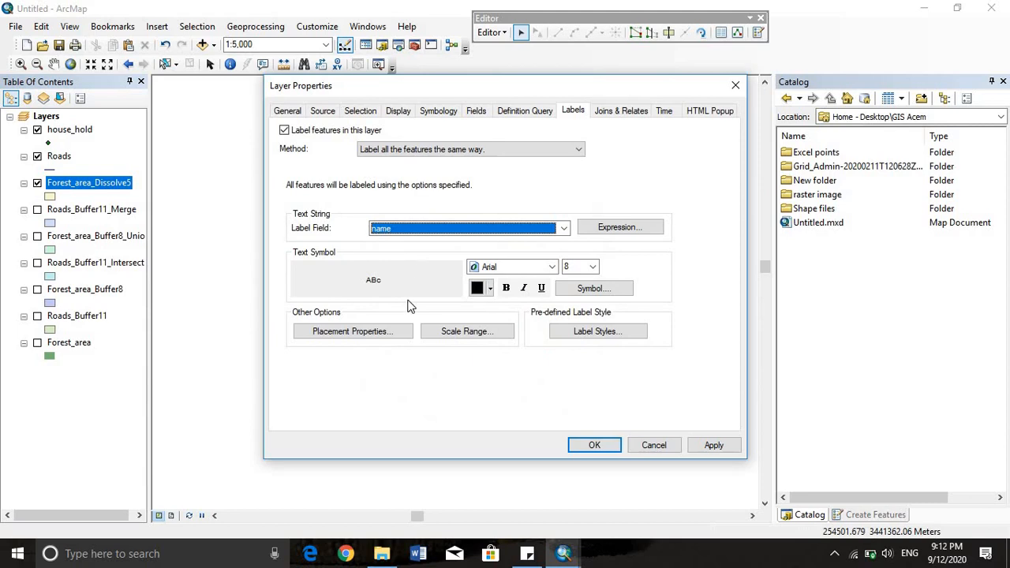
pyautogui.click(594, 445)
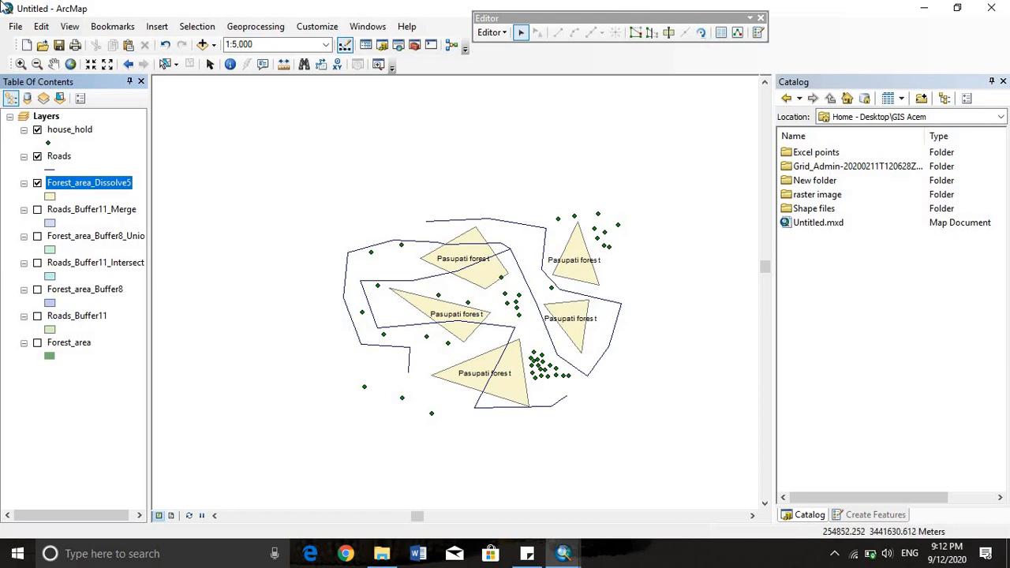
# Start a new document from the Blank Map template, saving the changes to the current untitled map
pyautogui.click(26, 46)
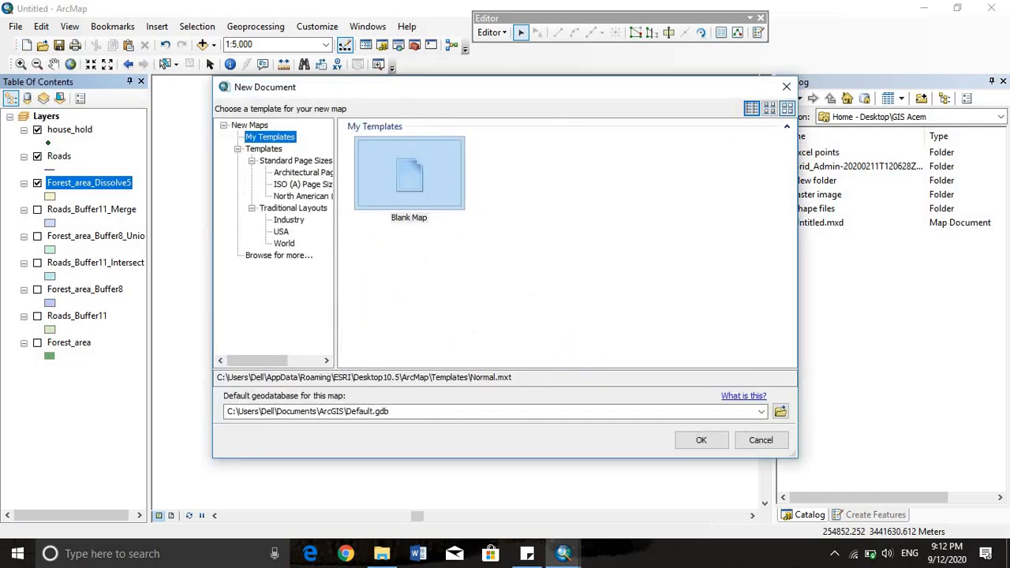
pyautogui.click(418, 203)
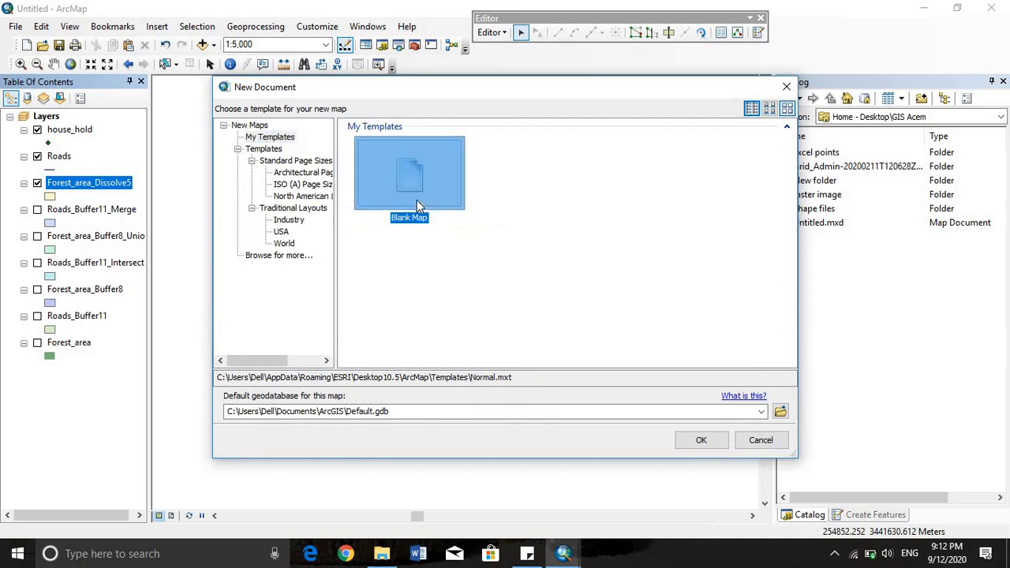
pyautogui.click(701, 441)
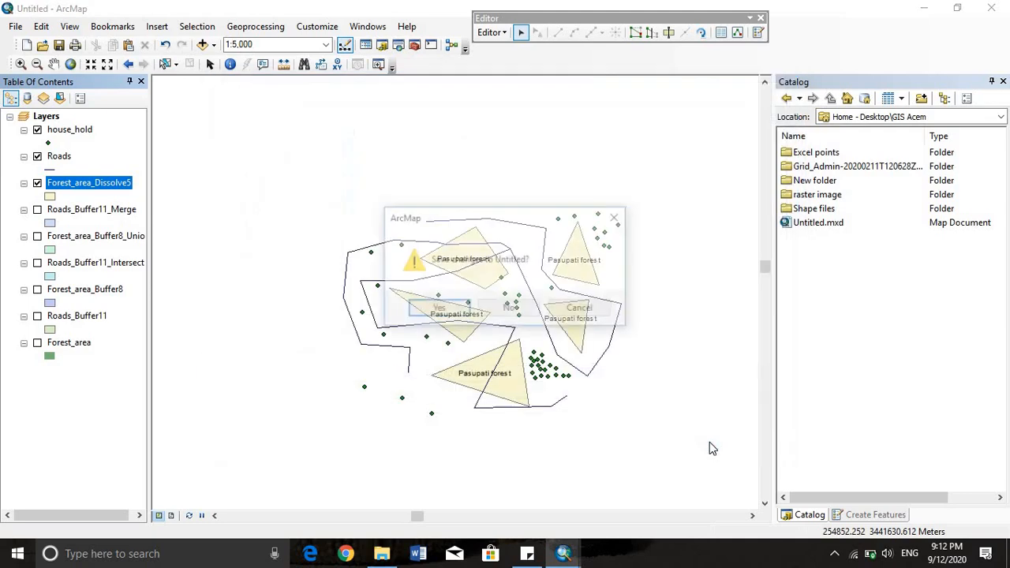
pyautogui.click(464, 314)
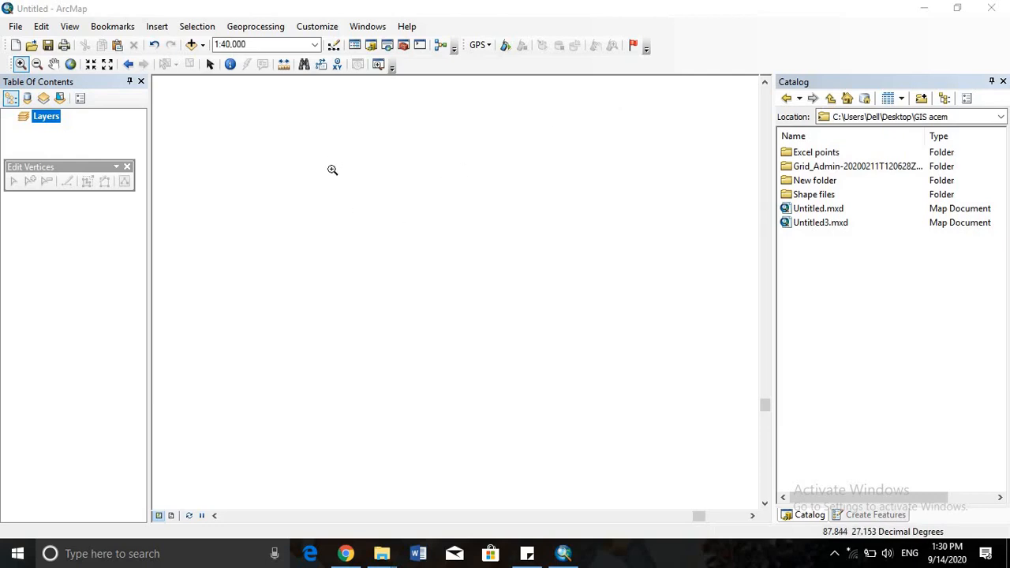
# Set the data frame's coordinate system to WGS 1984 from the World group of Geographic Coordinate Systems
pyautogui.rightClick(548, 219)
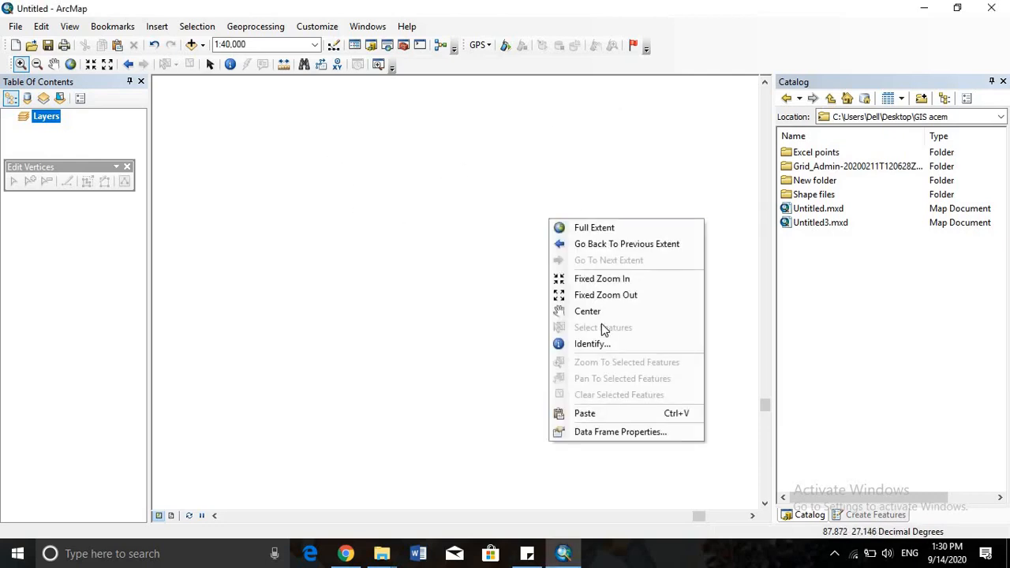
pyautogui.click(600, 433)
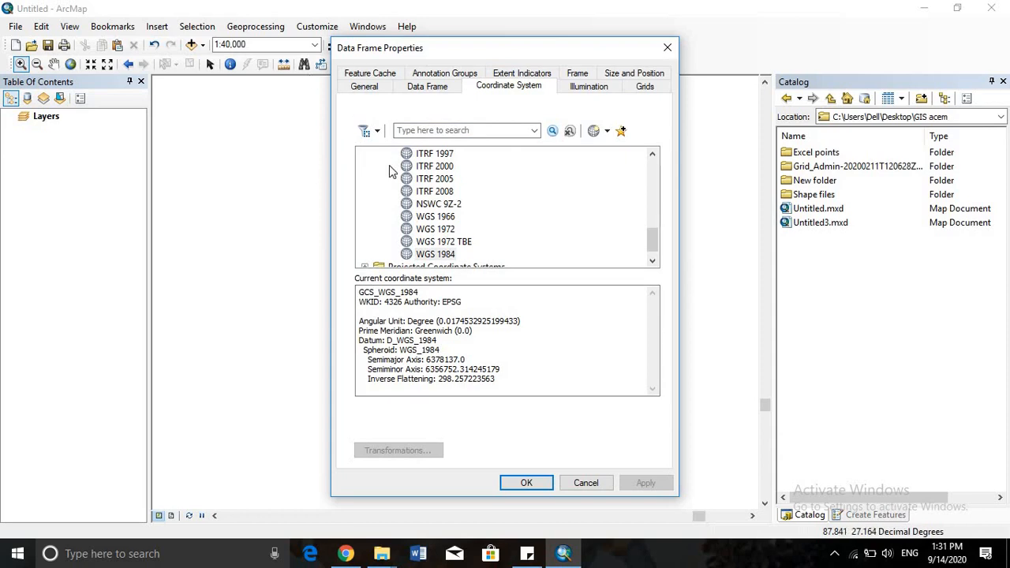
pyautogui.scroll(-1, 447, 252)
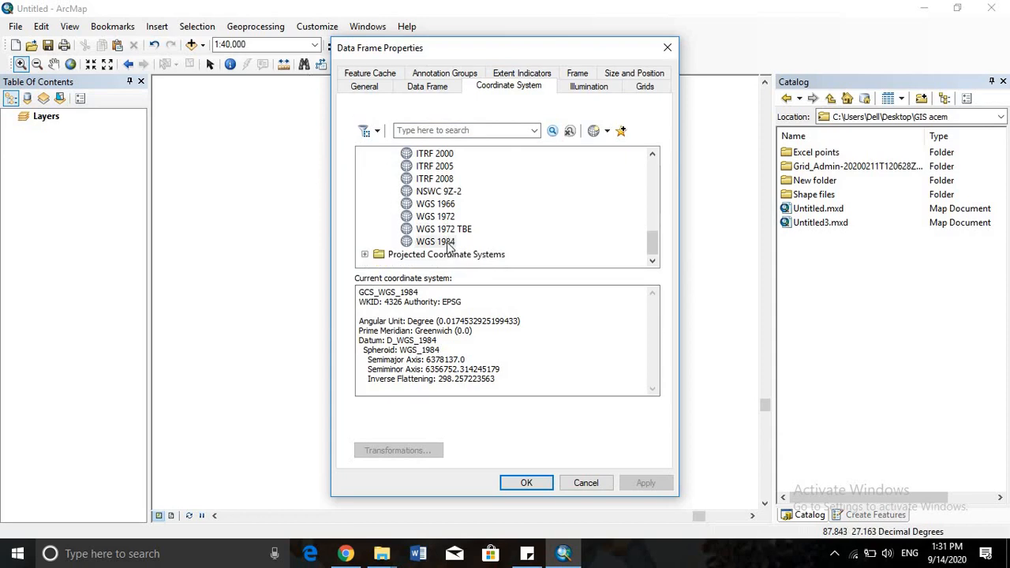
pyautogui.scroll(10, 448, 245)
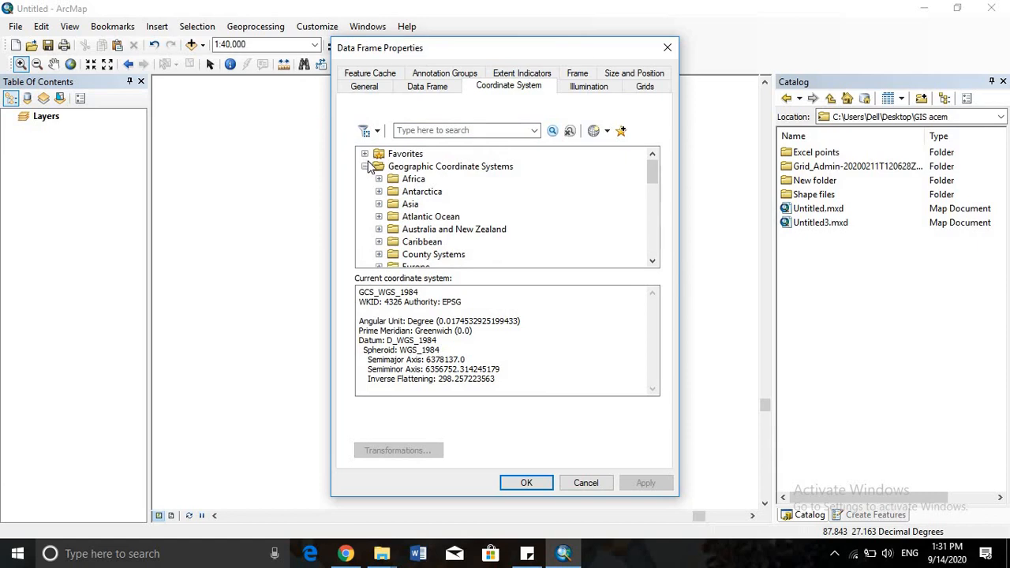
pyautogui.scroll(-1, 393, 197)
pyautogui.scroll(-4, 393, 197)
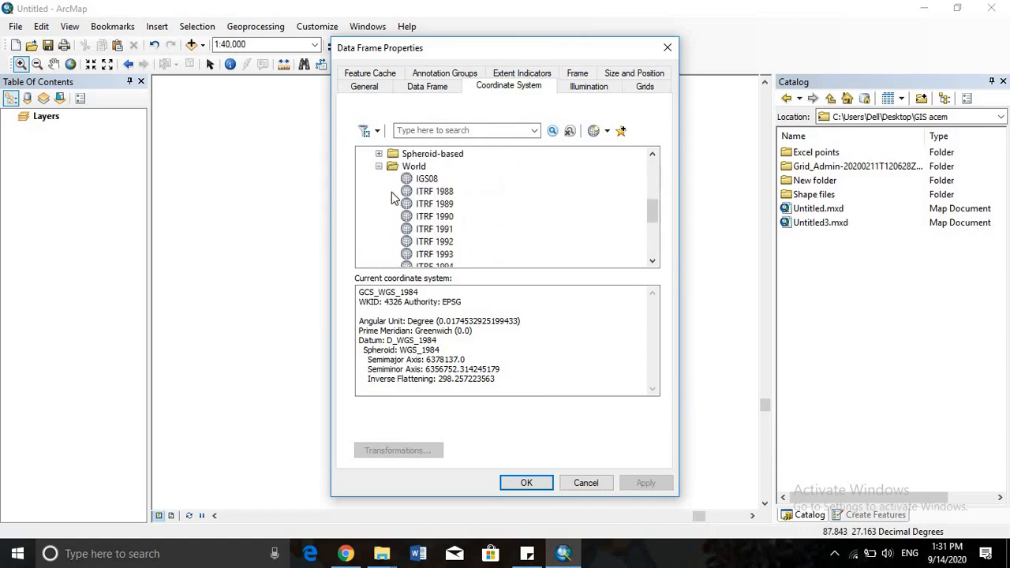
pyautogui.click(379, 166)
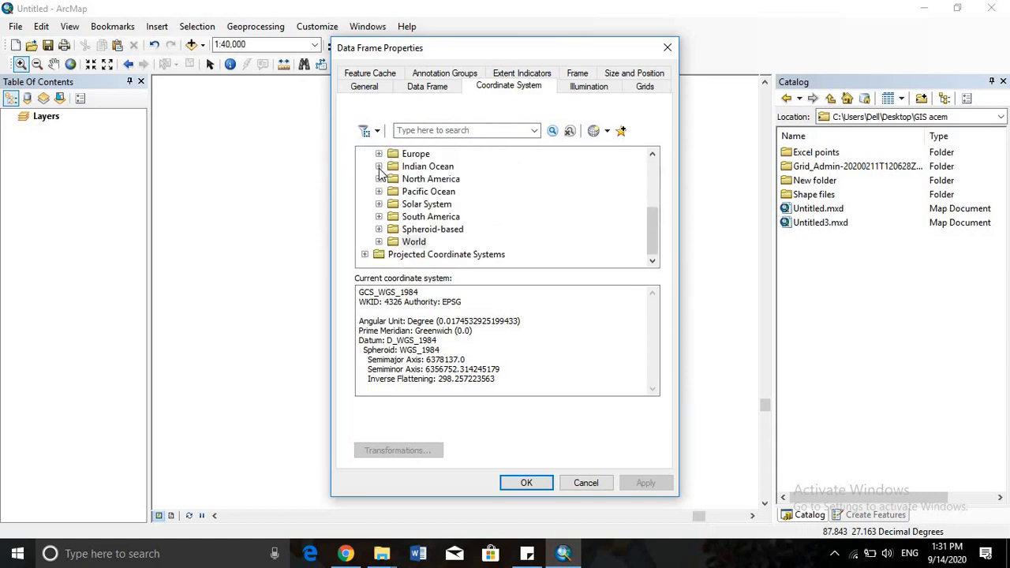
pyautogui.click(379, 242)
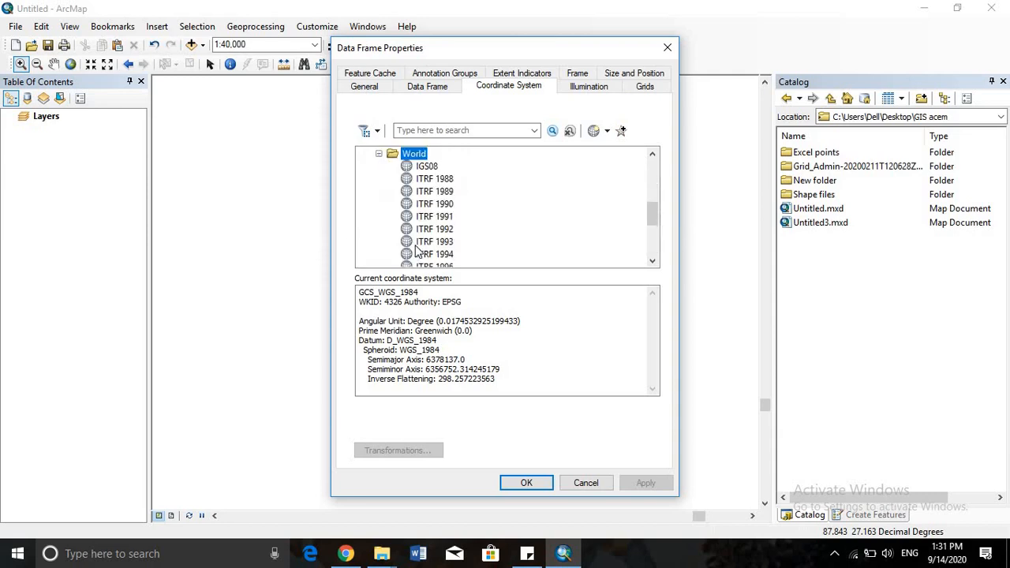
pyautogui.scroll(-3, 418, 249)
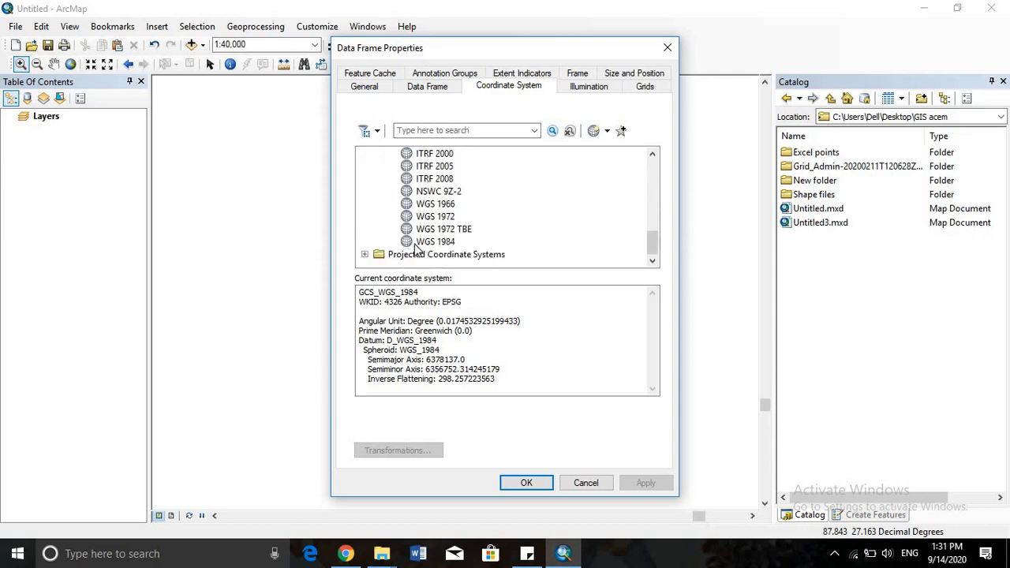
pyautogui.click(423, 243)
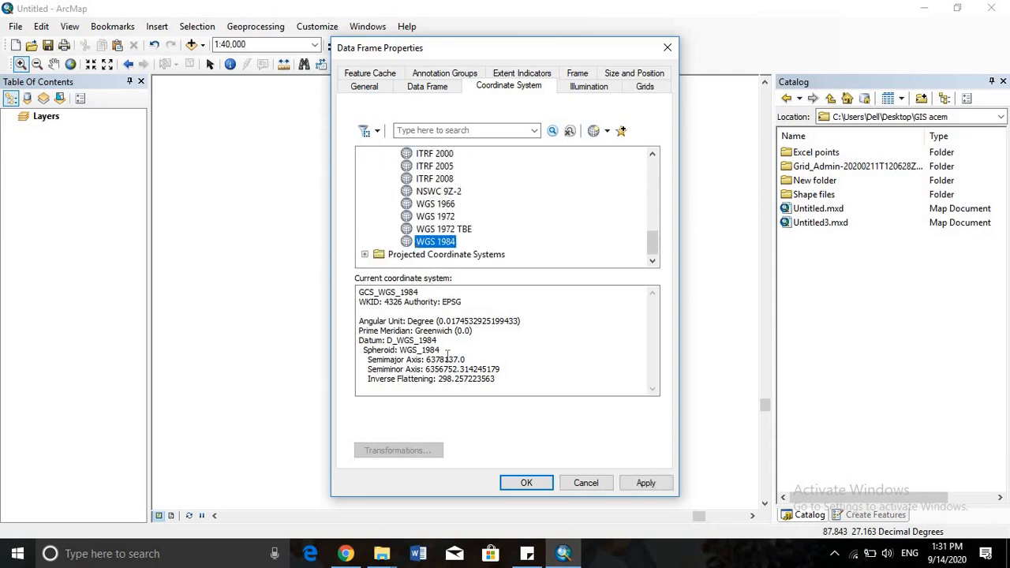
pyautogui.click(523, 484)
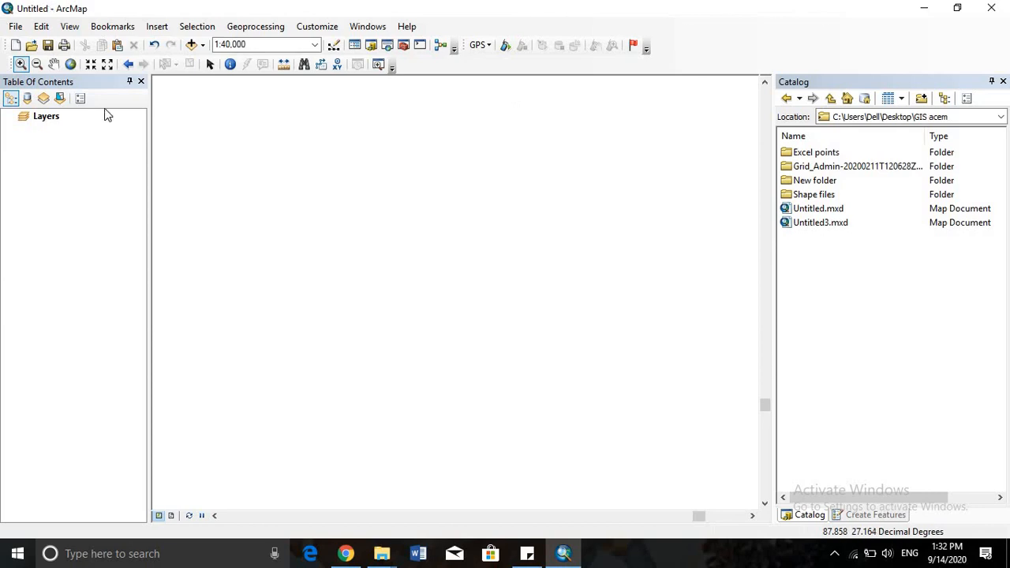
# Show the Georeferencing toolbar and add a folder connection to the raster image folder inside GIS Acem
pyautogui.rightClick(705, 61)
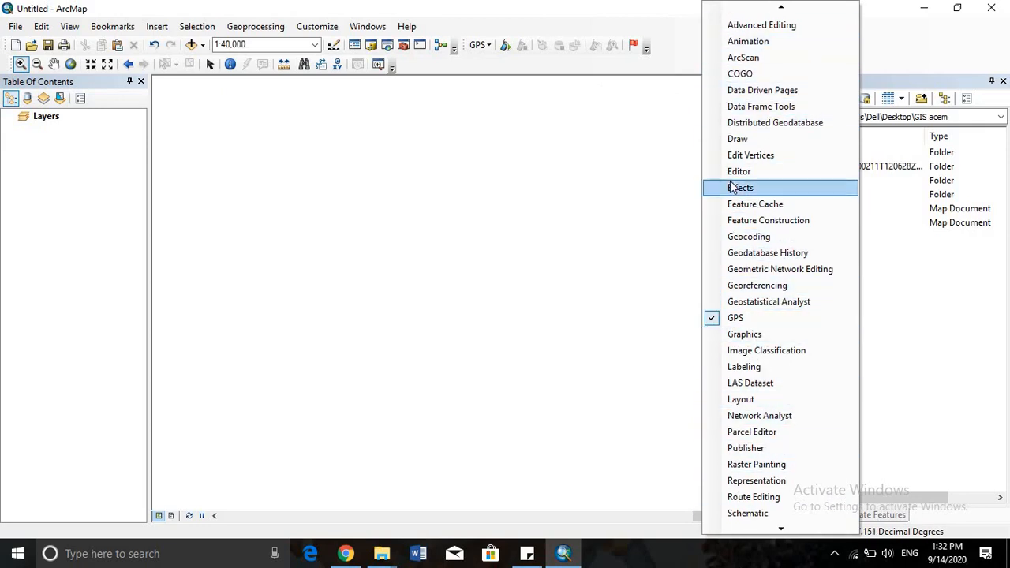
pyautogui.click(716, 291)
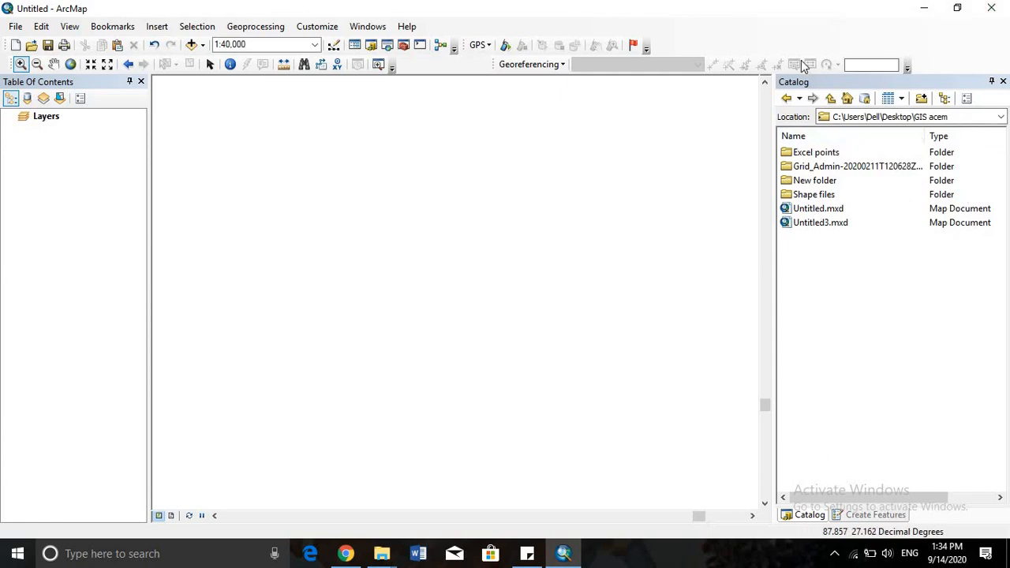
pyautogui.click(922, 98)
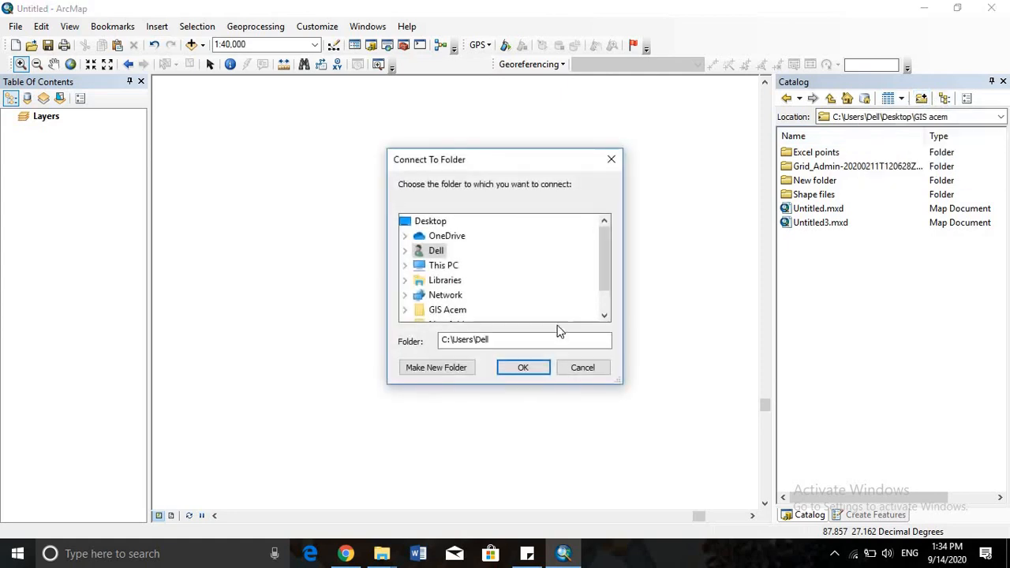
pyautogui.scroll(-1, 473, 317)
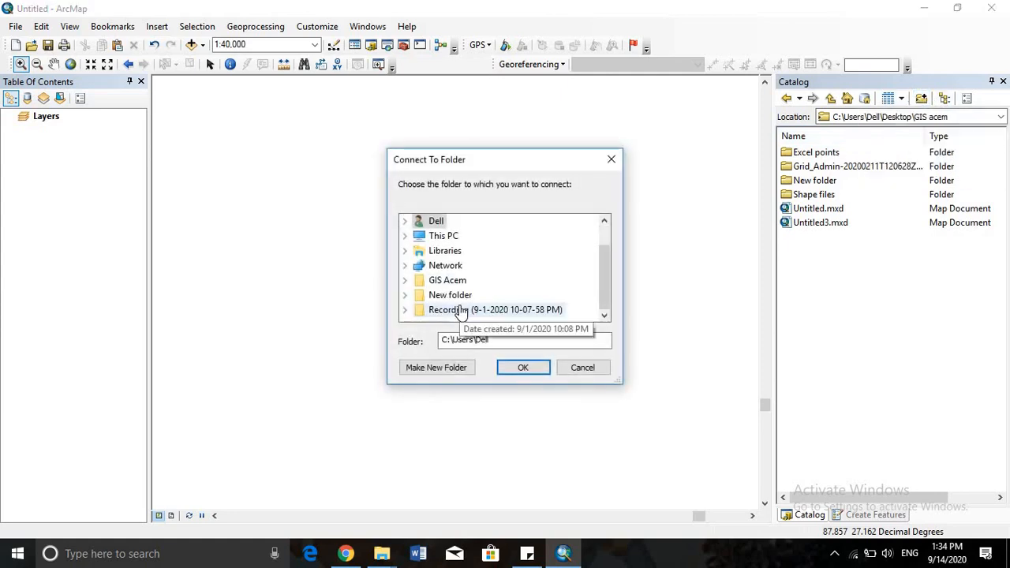
pyautogui.click(406, 281)
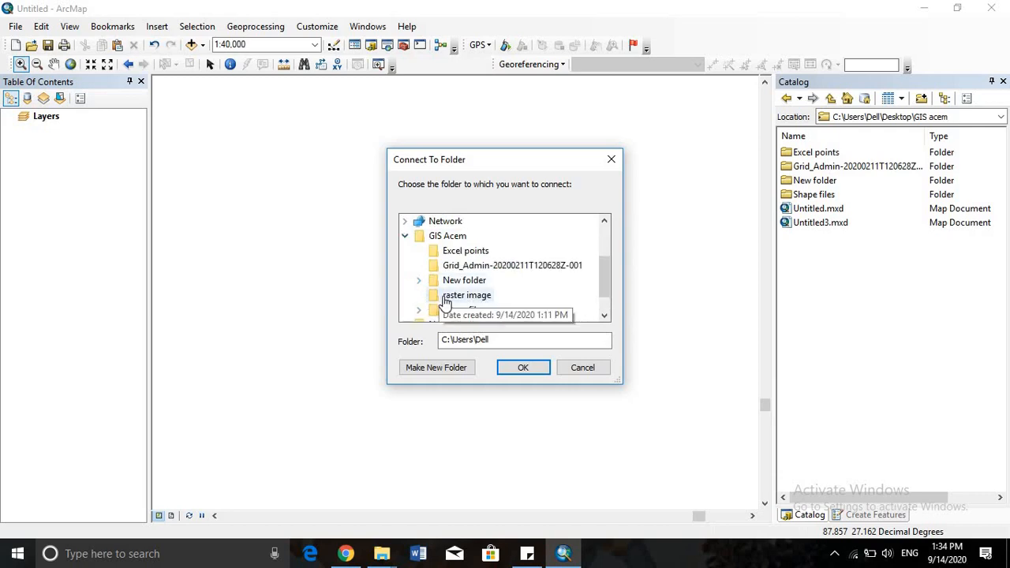
pyautogui.click(446, 298)
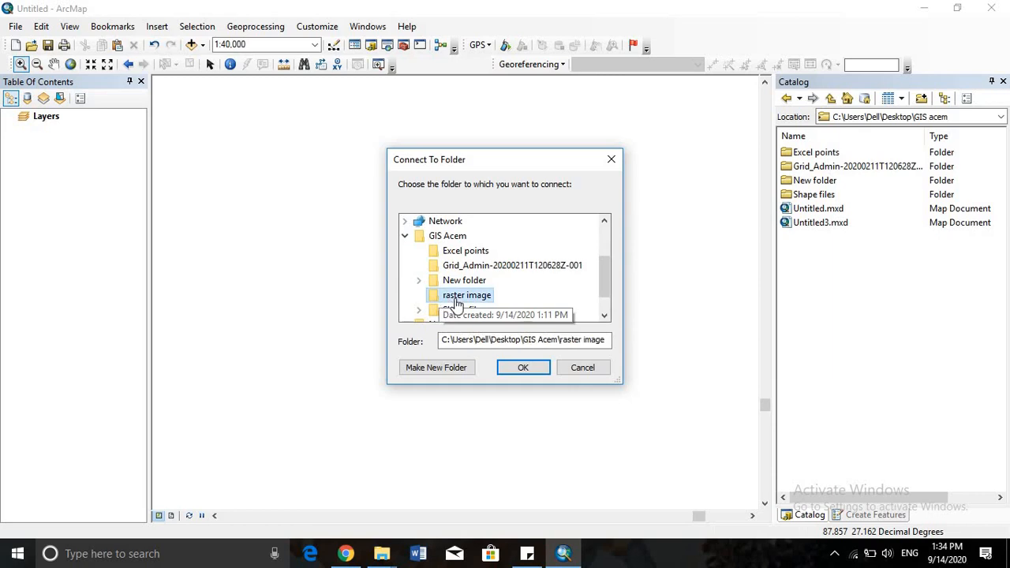
pyautogui.click(508, 367)
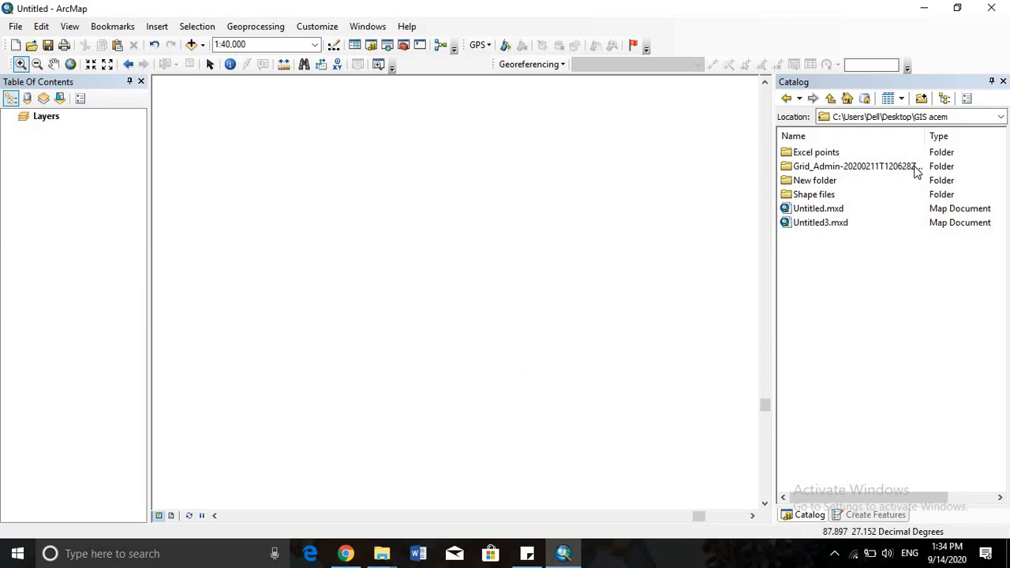
# Add the raster NH 44-11 Jumla U502.jpg from the connected raster image folder to the map
pyautogui.click(1001, 116)
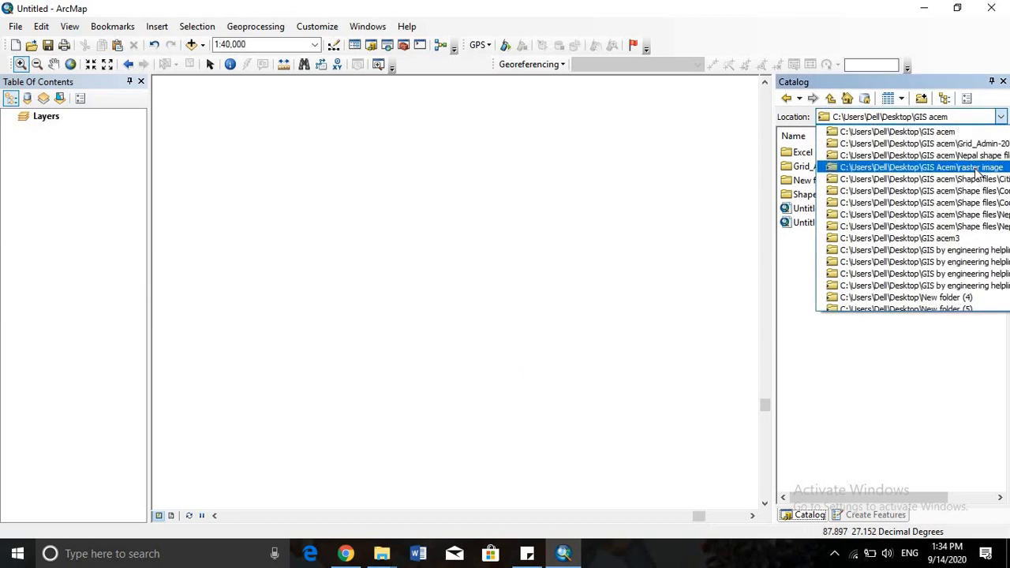
pyautogui.click(979, 168)
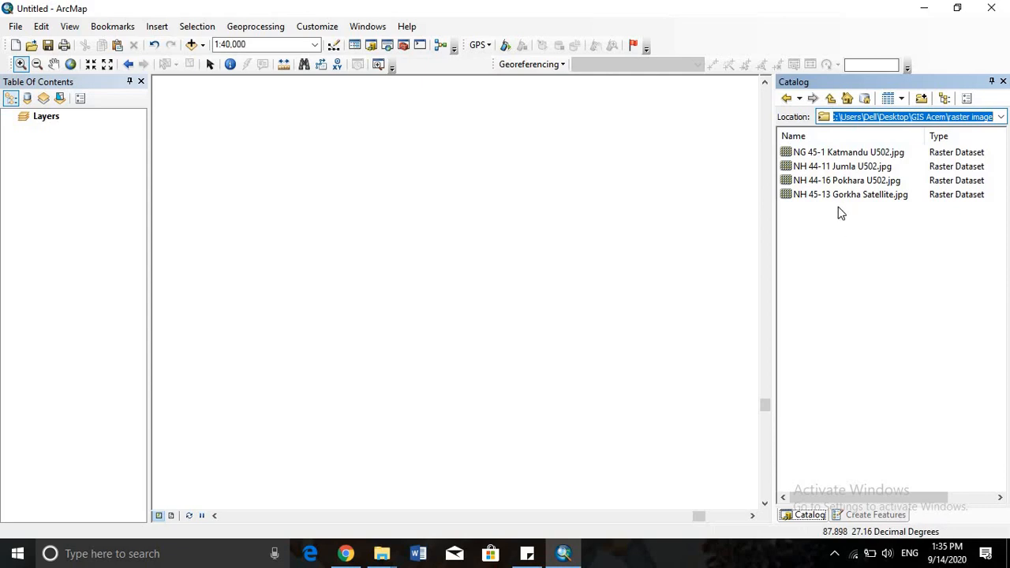
pyautogui.moveTo(823, 174); pyautogui.dragTo(381, 210)
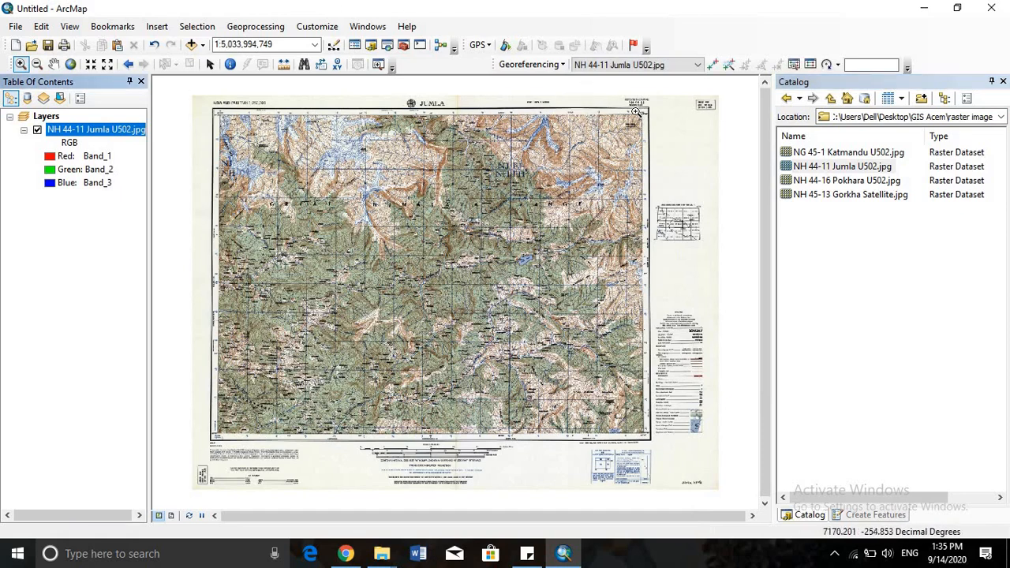
# Add hermes_NPL_new_wgs_2.shp from GIS acem's Shape files\Nepal shape files folder to the map and zoom to that layer
pyautogui.click(1001, 117)
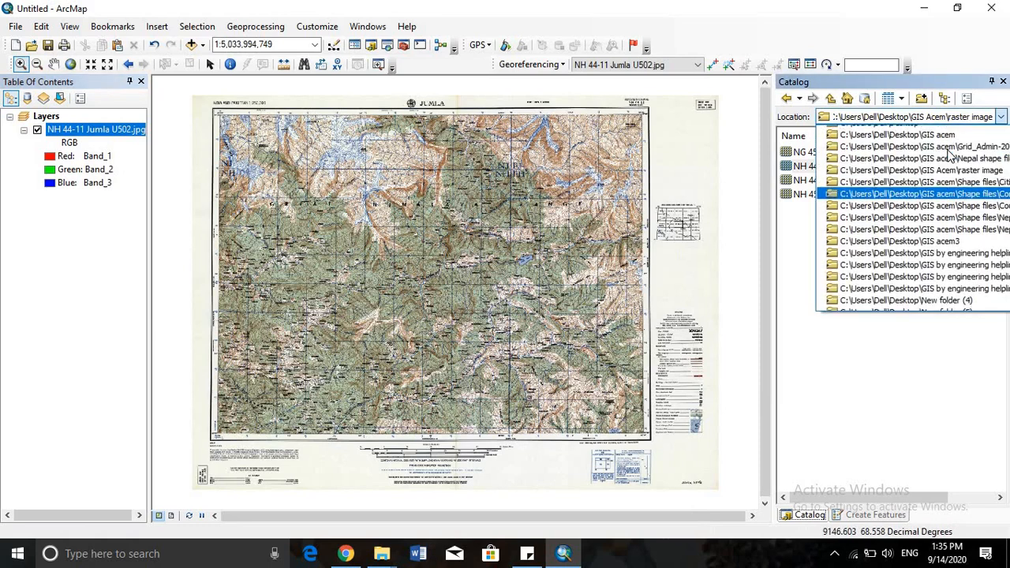
pyautogui.scroll(3, 951, 154)
pyautogui.click(944, 182)
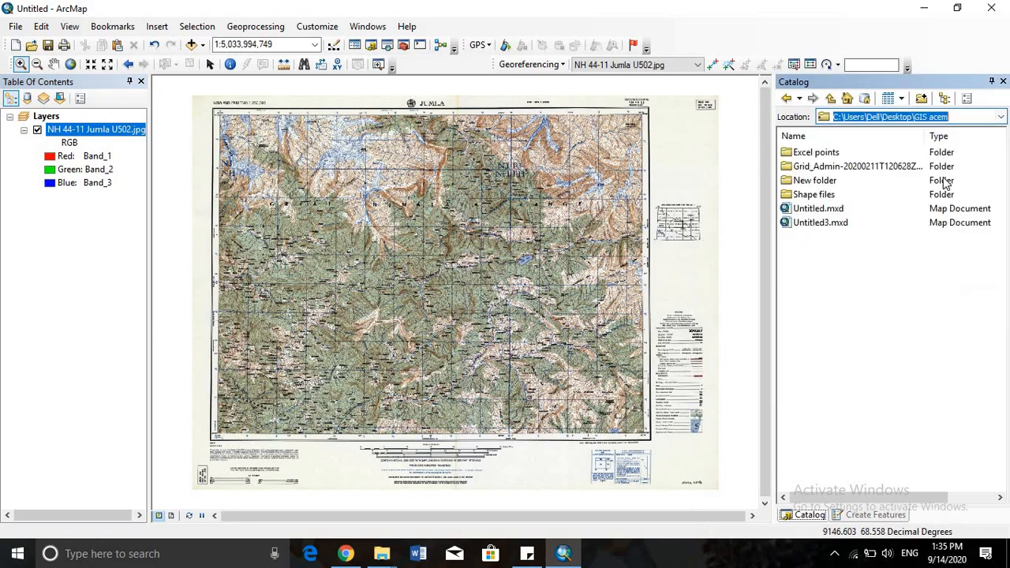
pyautogui.click(806, 198)
pyautogui.doubleClick(807, 198)
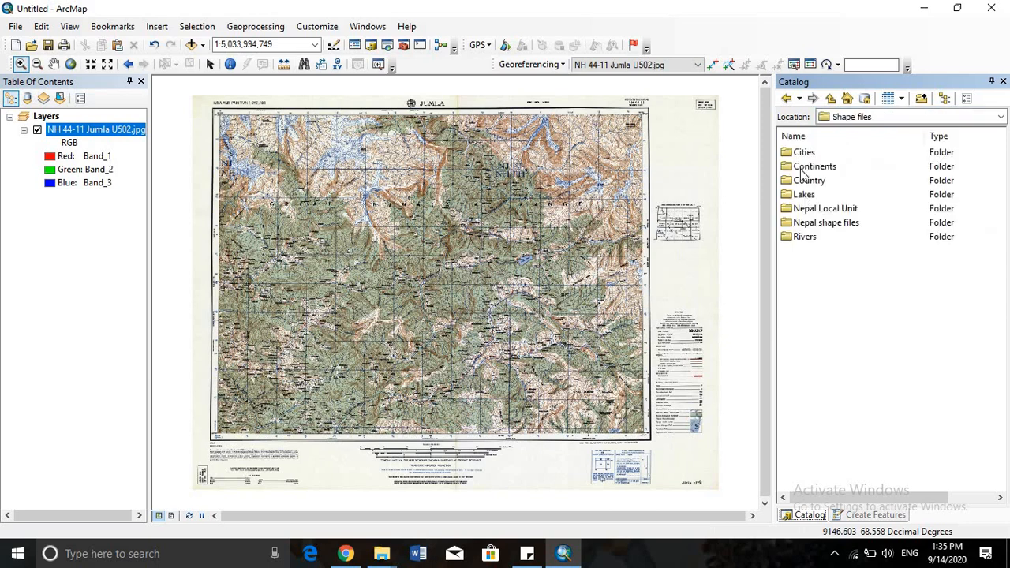
pyautogui.doubleClick(825, 224)
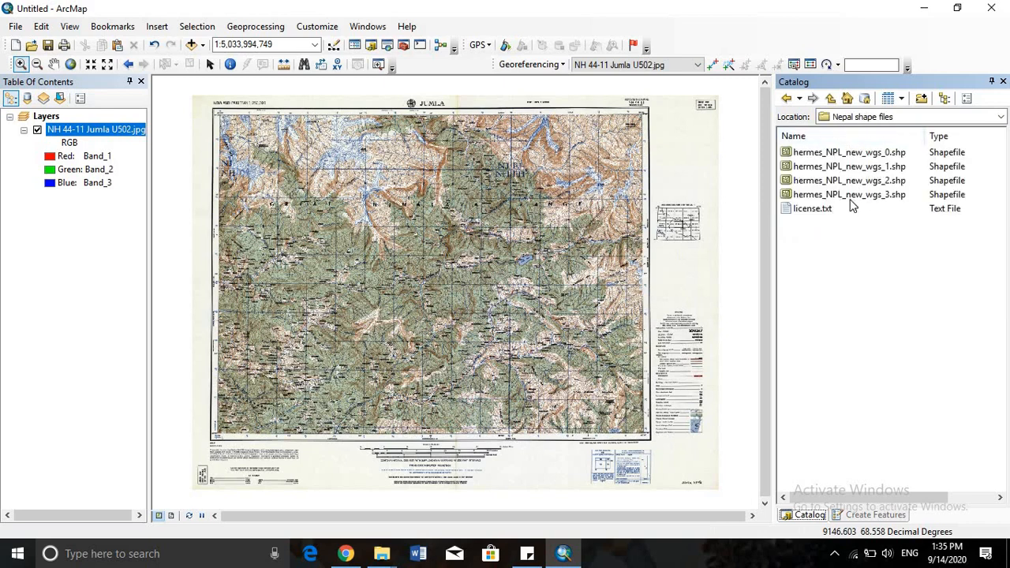
pyautogui.click(891, 180)
pyautogui.moveTo(892, 184); pyautogui.dragTo(540, 171)
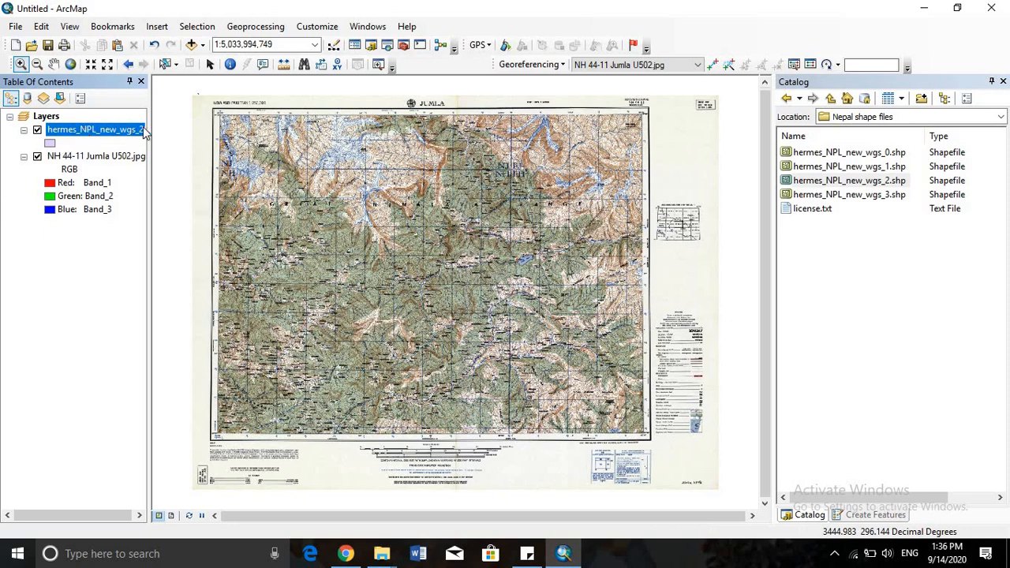
pyautogui.rightClick(134, 131)
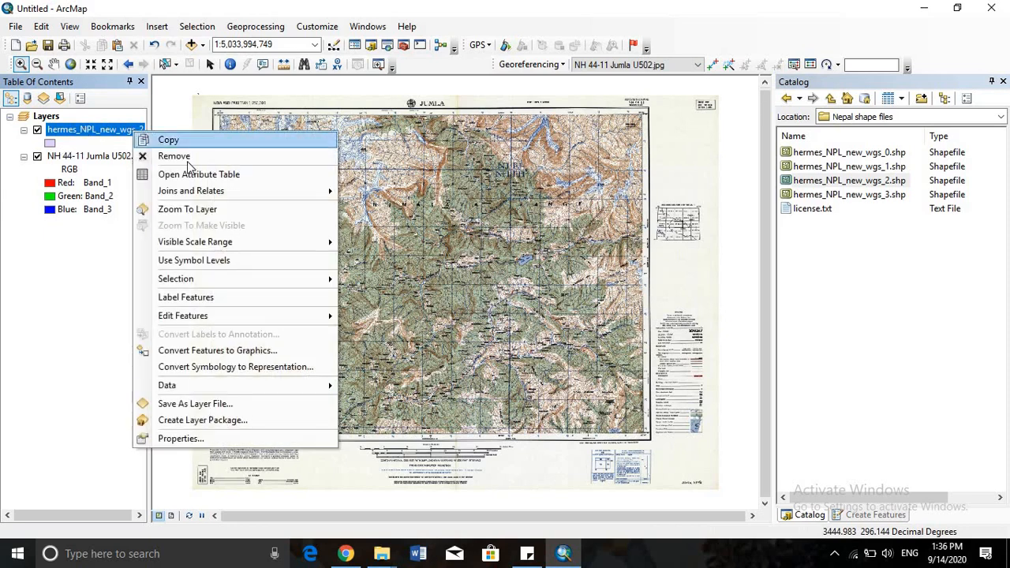
pyautogui.click(187, 209)
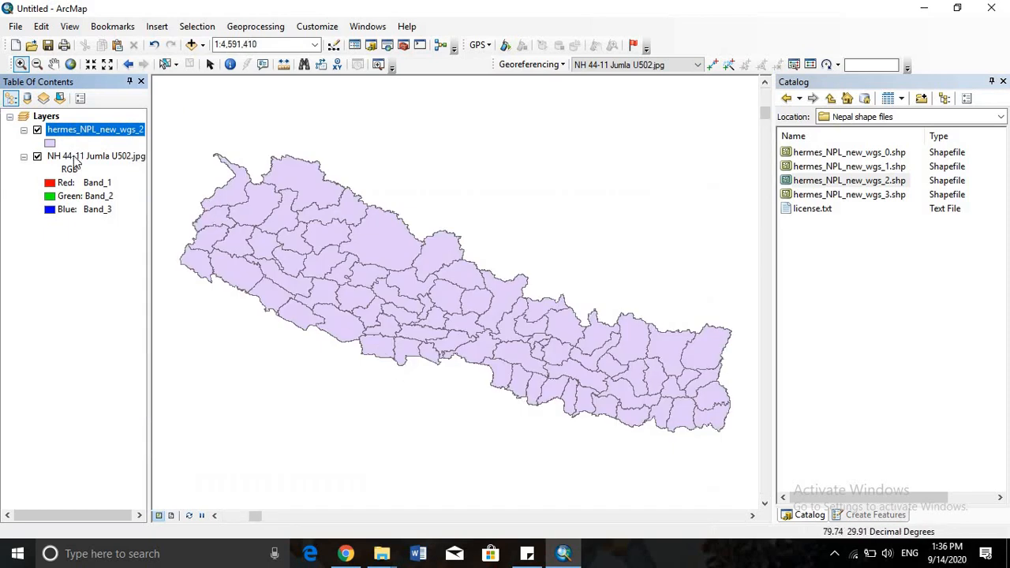
# Zoom to the NH 44-11 Jumla U502.jpg raster layer and apply Fit To Display from the georeferencing commands
pyautogui.rightClick(81, 161)
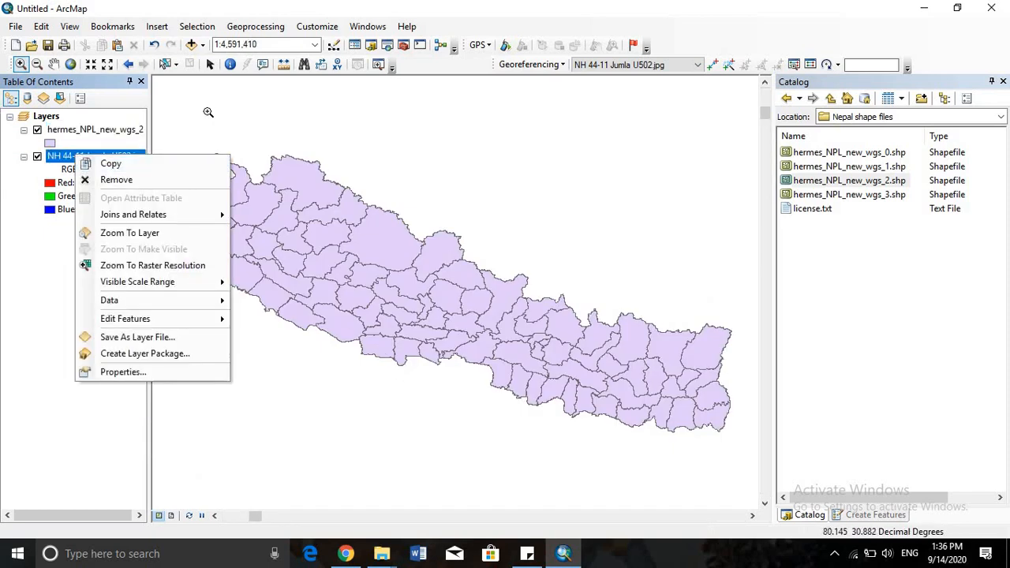
pyautogui.click(207, 112)
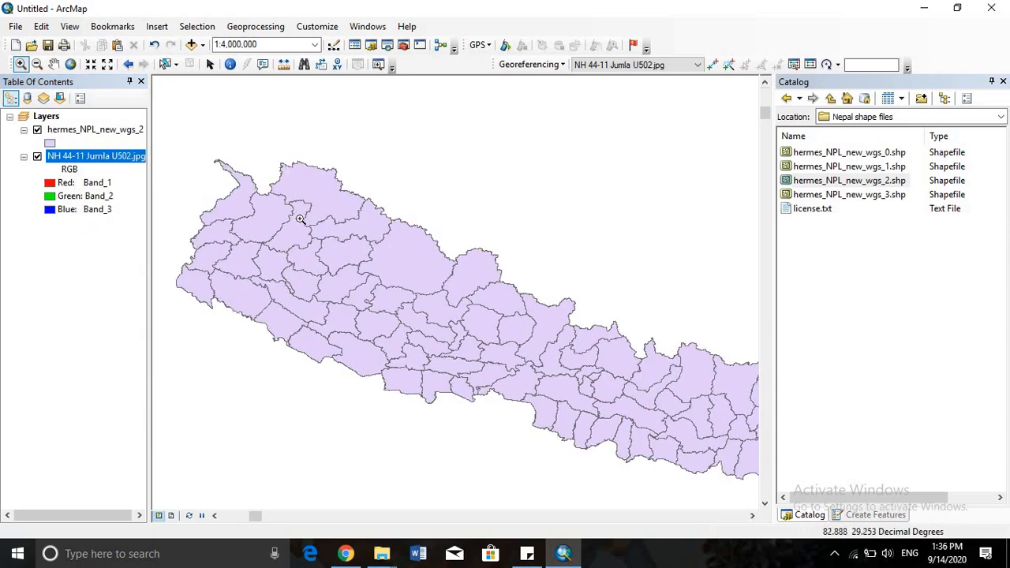
pyautogui.click(210, 64)
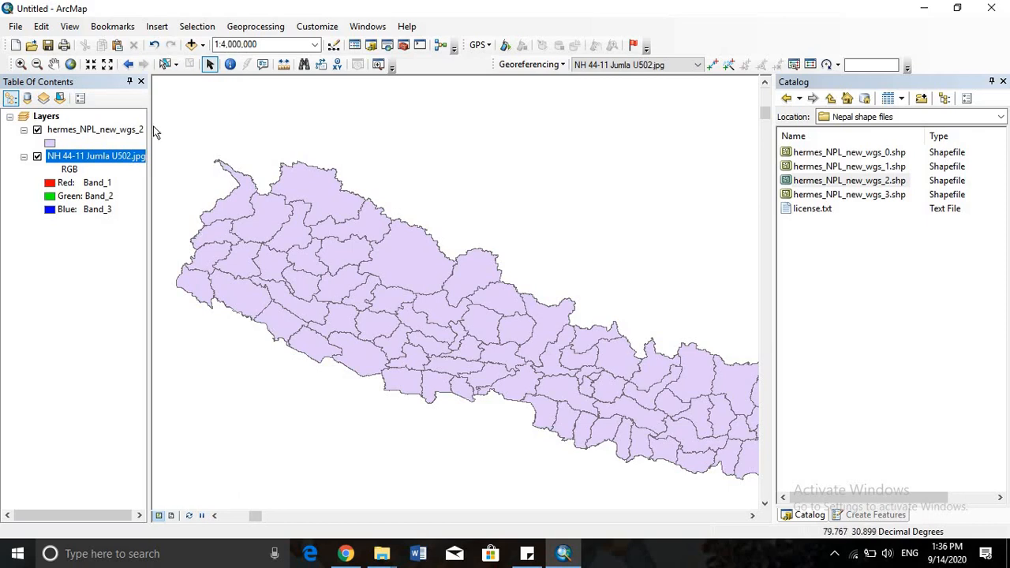
pyautogui.rightClick(124, 158)
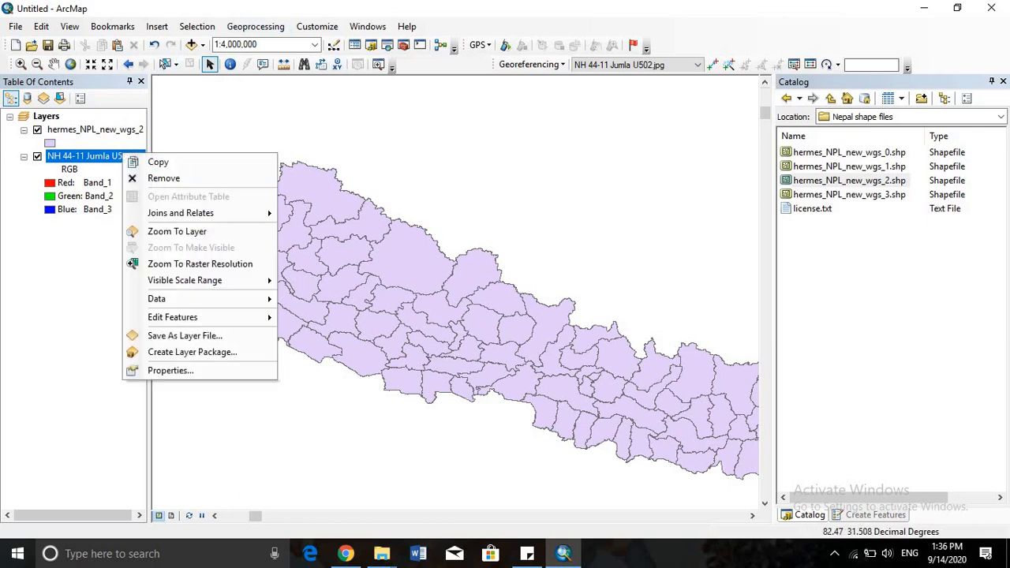
pyautogui.click(178, 232)
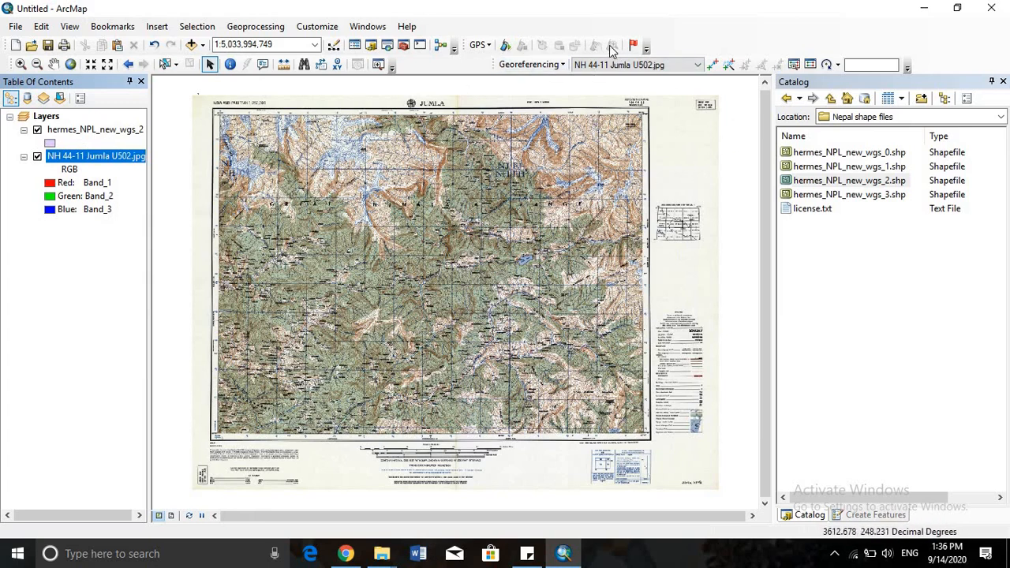
pyautogui.click(561, 66)
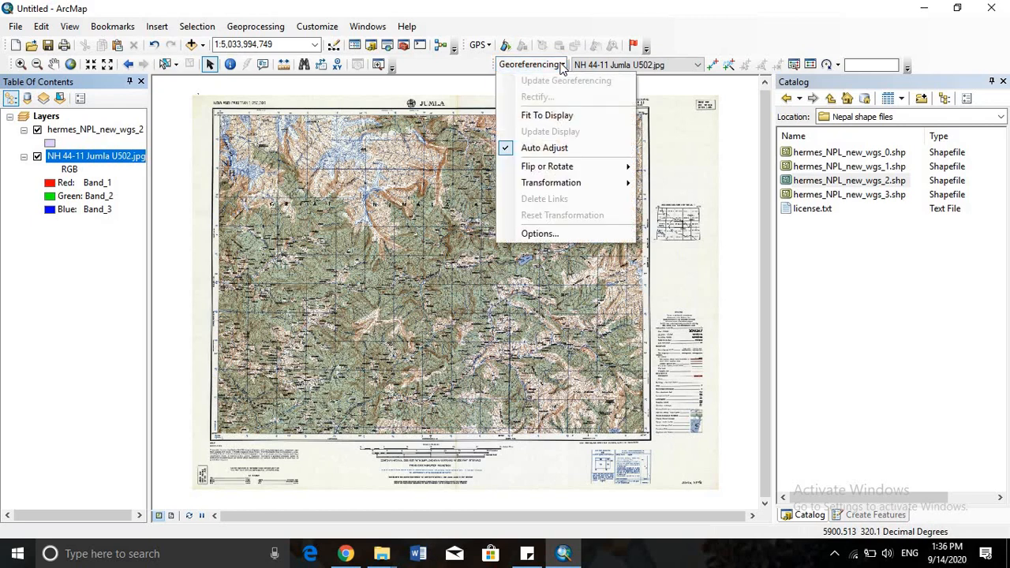
pyautogui.click(542, 119)
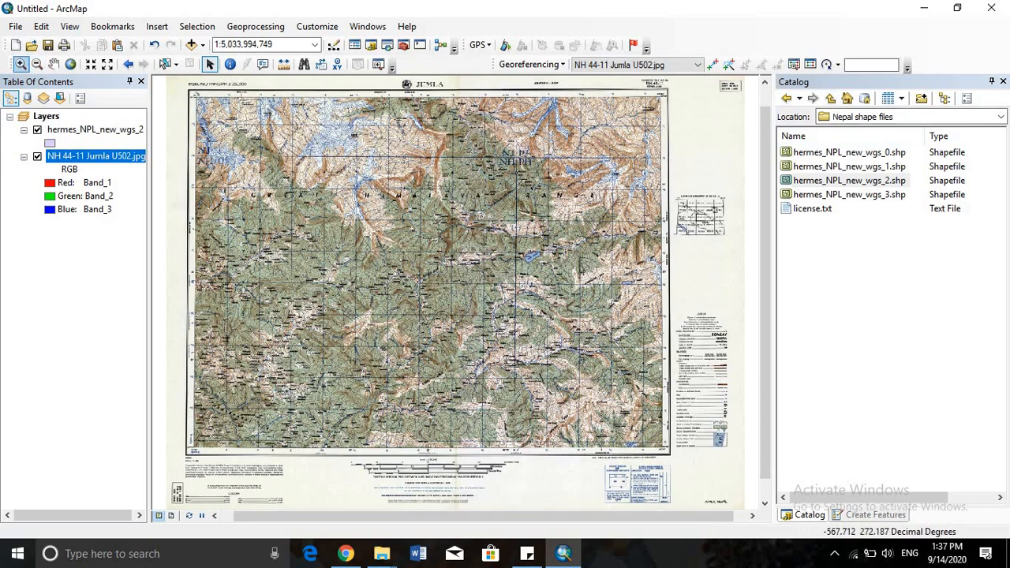
# Place the first control point on the raster's north-east graticule corner, labelled 82°30' and 30°00'
pyautogui.click(20, 64)
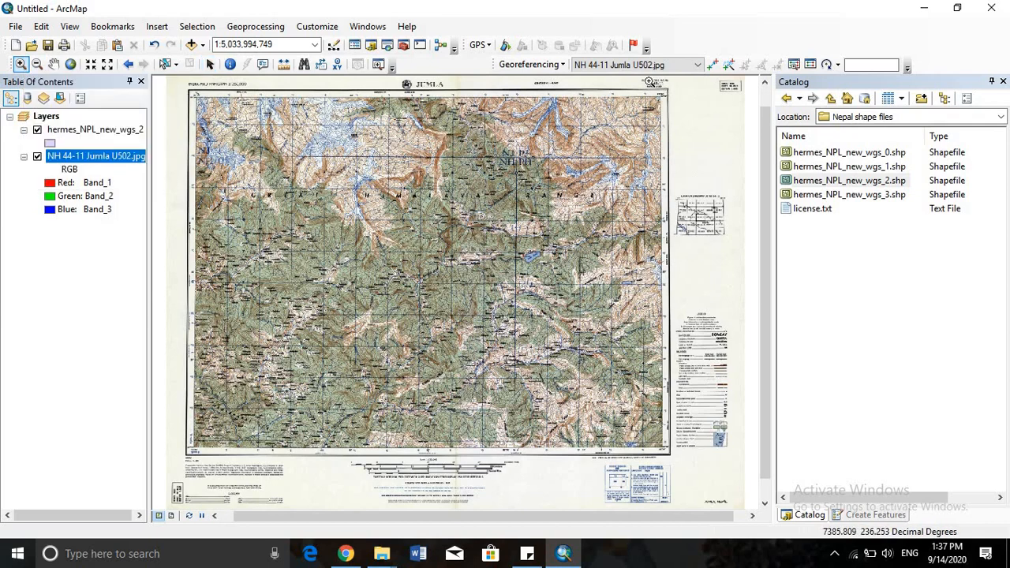
pyautogui.moveTo(648, 81); pyautogui.dragTo(690, 139)
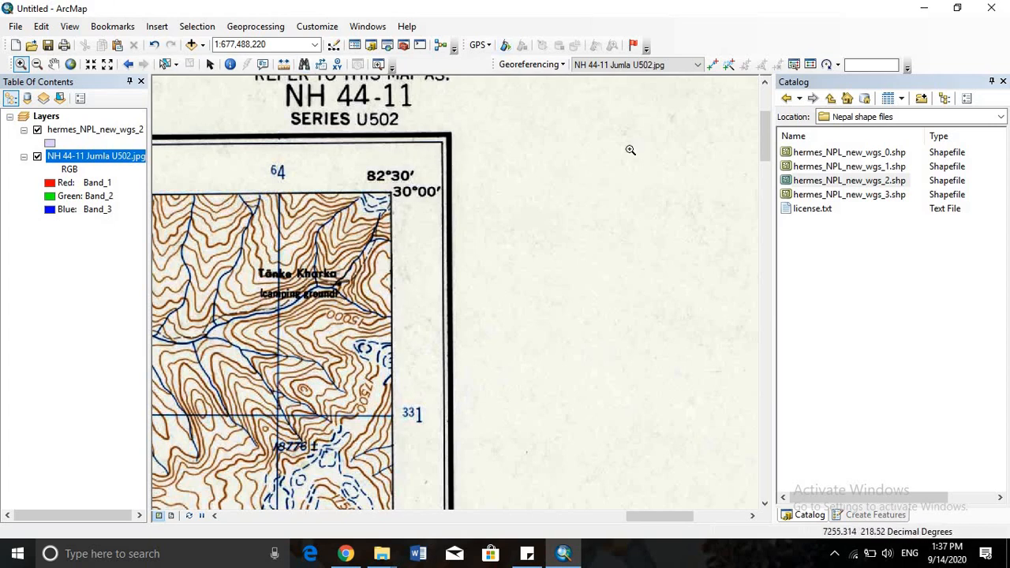
pyautogui.click(713, 66)
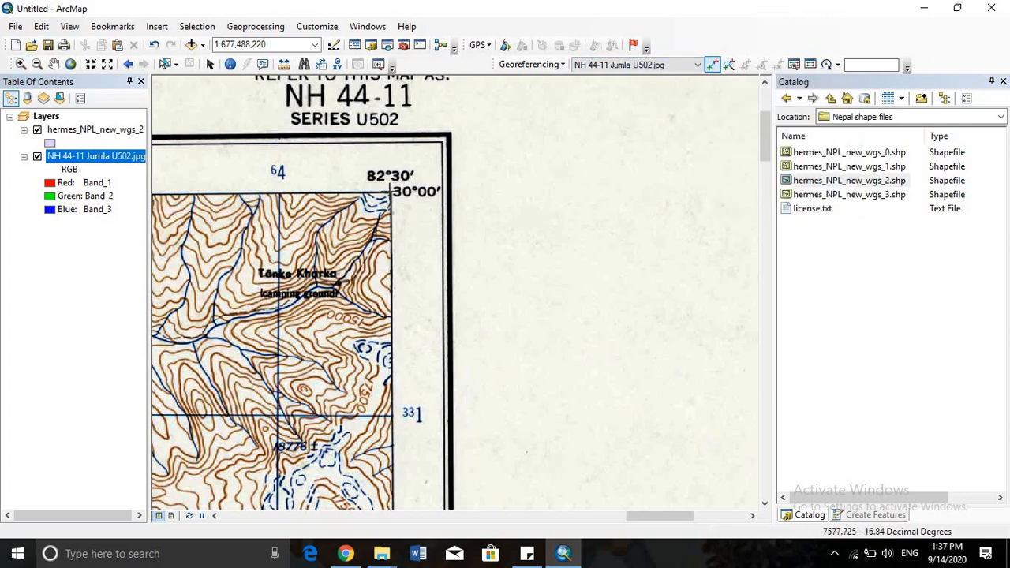
pyautogui.click(389, 193)
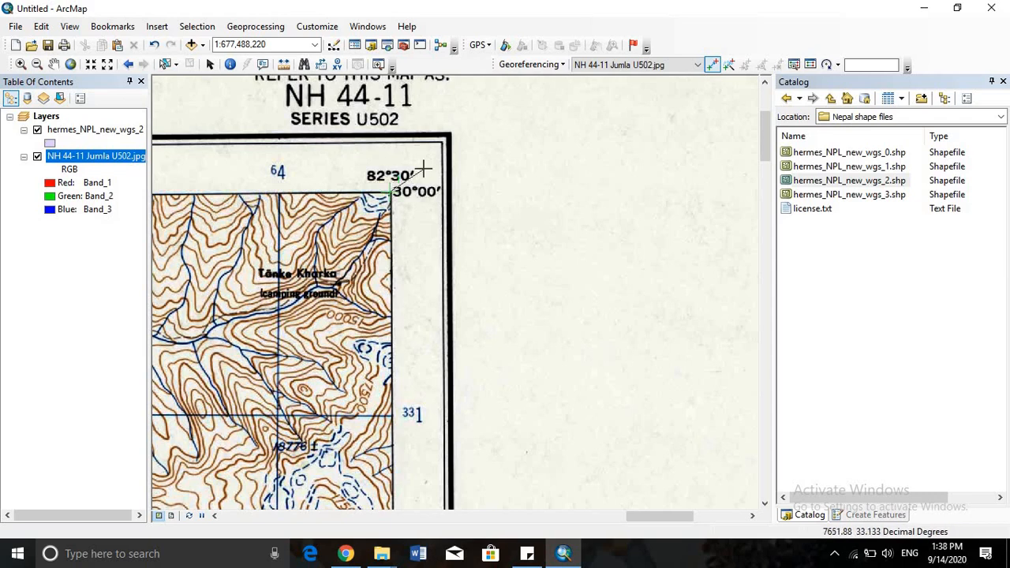
# Open the DMS coordinate entry for the north-east control point and set its longitude to 82° 30' 0"
pyautogui.rightClick(424, 169)
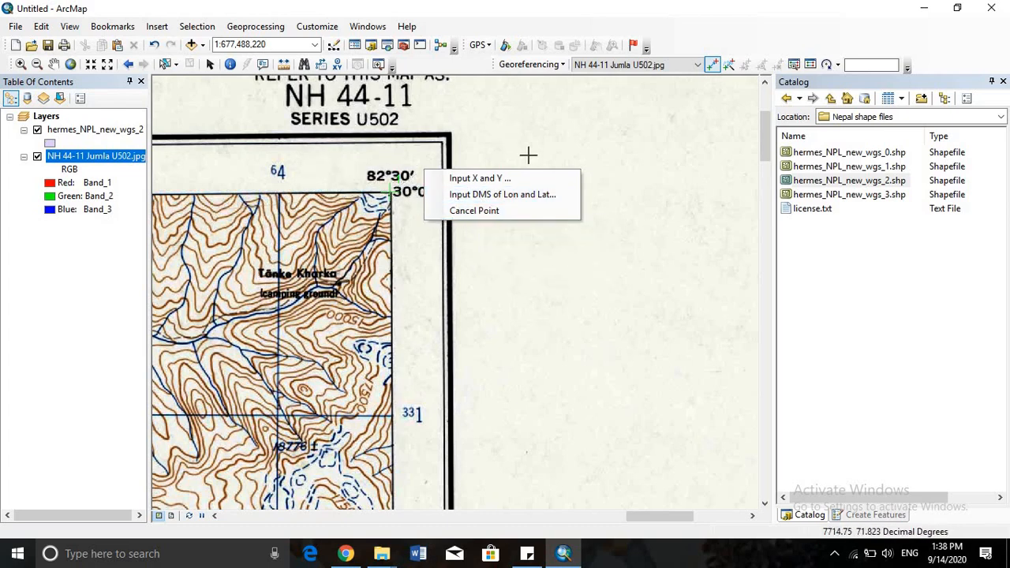
pyautogui.click(506, 195)
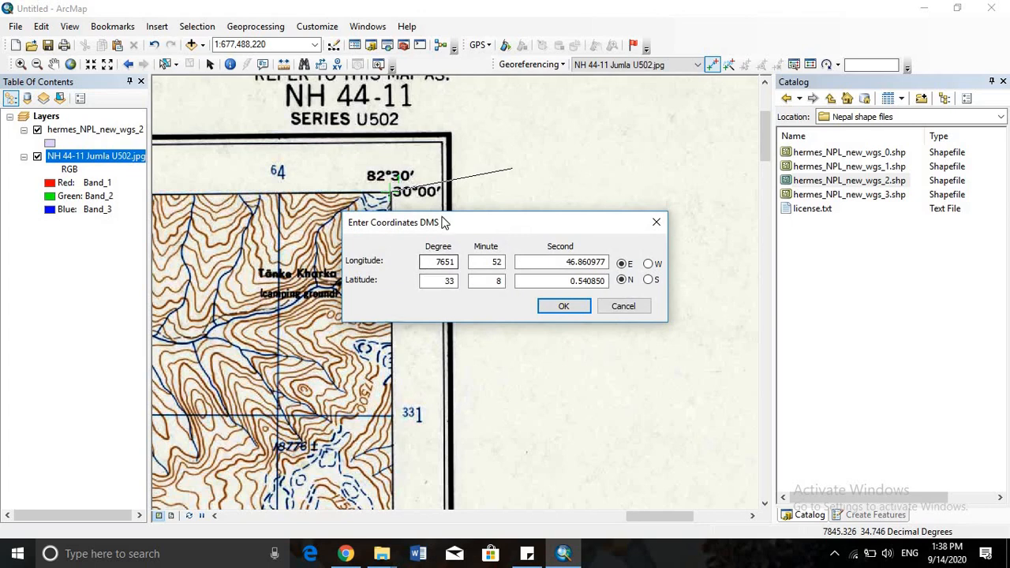
pyautogui.moveTo(462, 231); pyautogui.dragTo(495, 275)
pyautogui.doubleClick(470, 306)
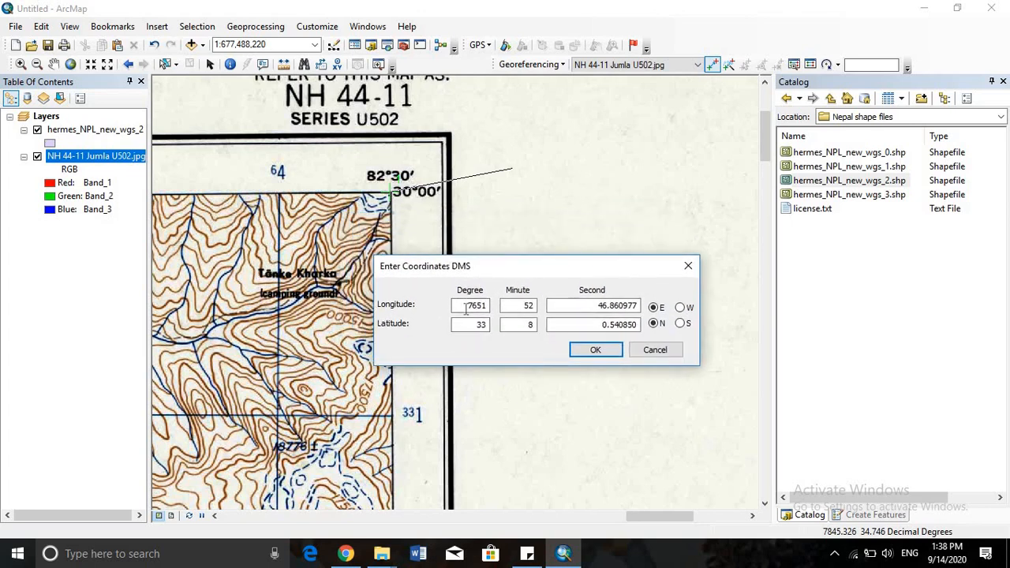
pyautogui.write('82')
pyautogui.press('Tab')
pyautogui.moveTo(598, 307); pyautogui.dragTo(705, 322)
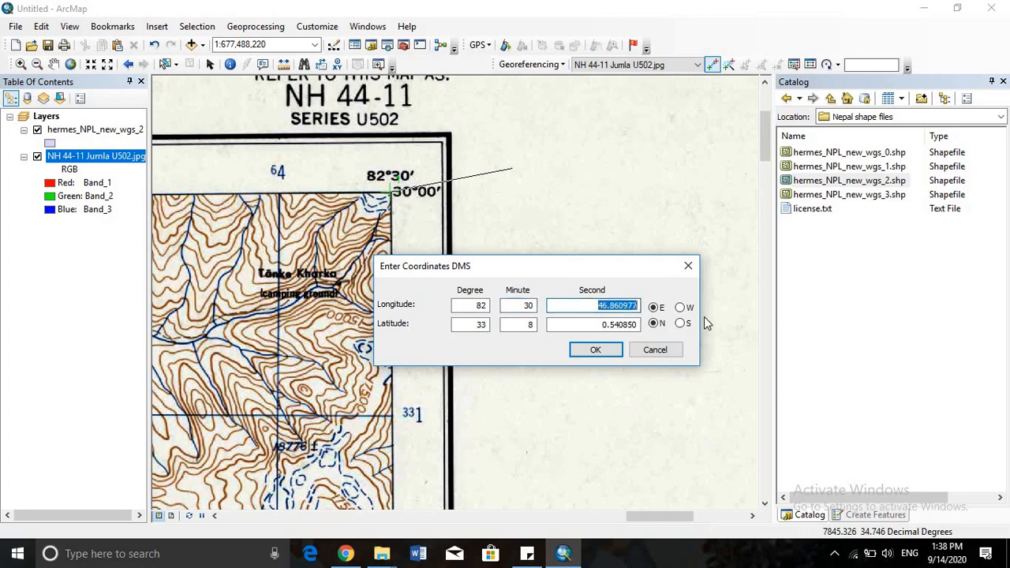
pyautogui.write('0')
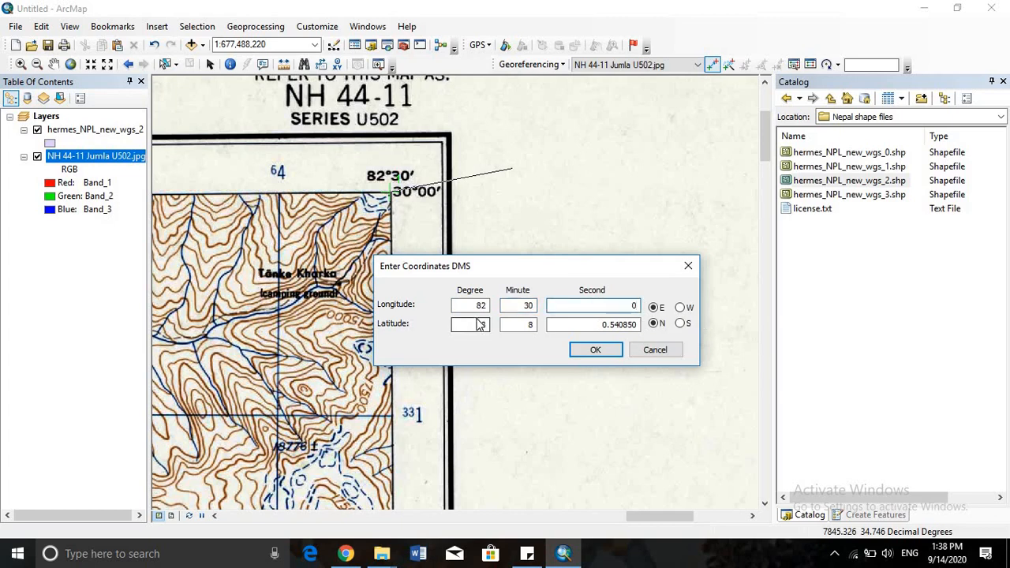
# Set the north-east control point's latitude to 30° 0' 0", keep its longitude East, and accept the coordinates
pyautogui.moveTo(474, 328); pyautogui.dragTo(519, 340)
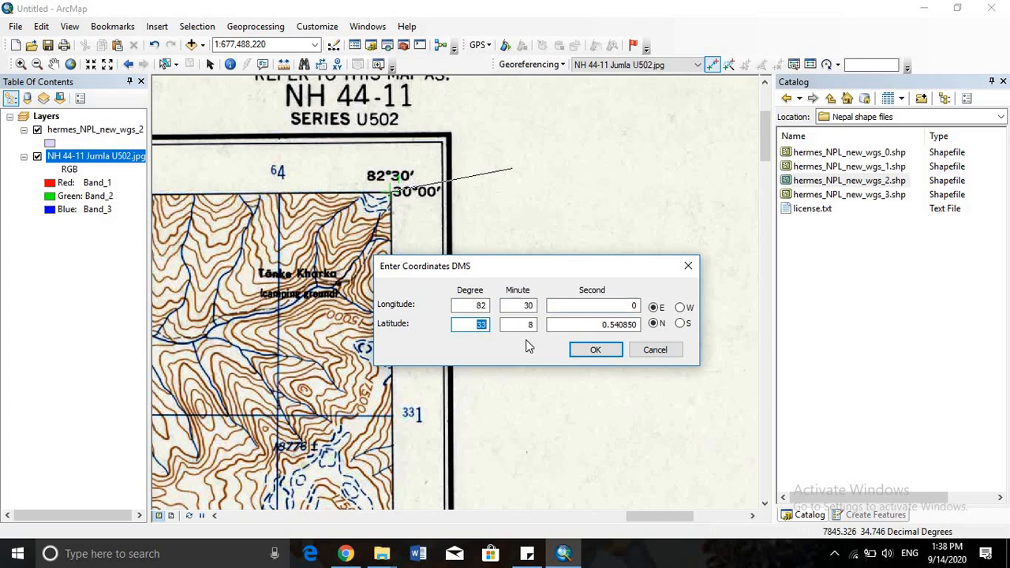
pyautogui.write('3')
pyautogui.moveTo(524, 323); pyautogui.dragTo(554, 342)
pyautogui.write('0')
pyautogui.press('Tab')
pyautogui.write('0')
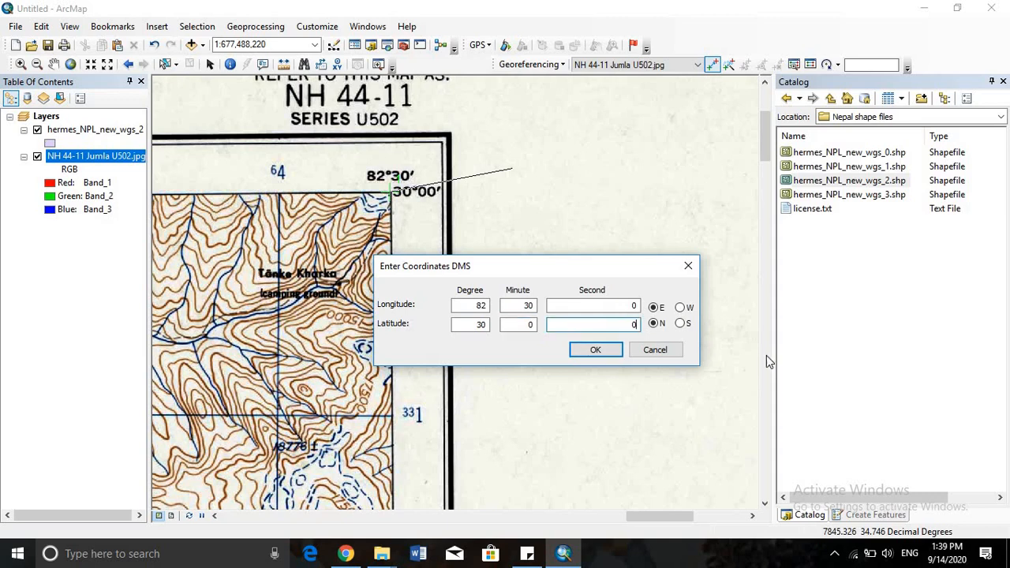
pyautogui.click(655, 307)
pyautogui.click(592, 351)
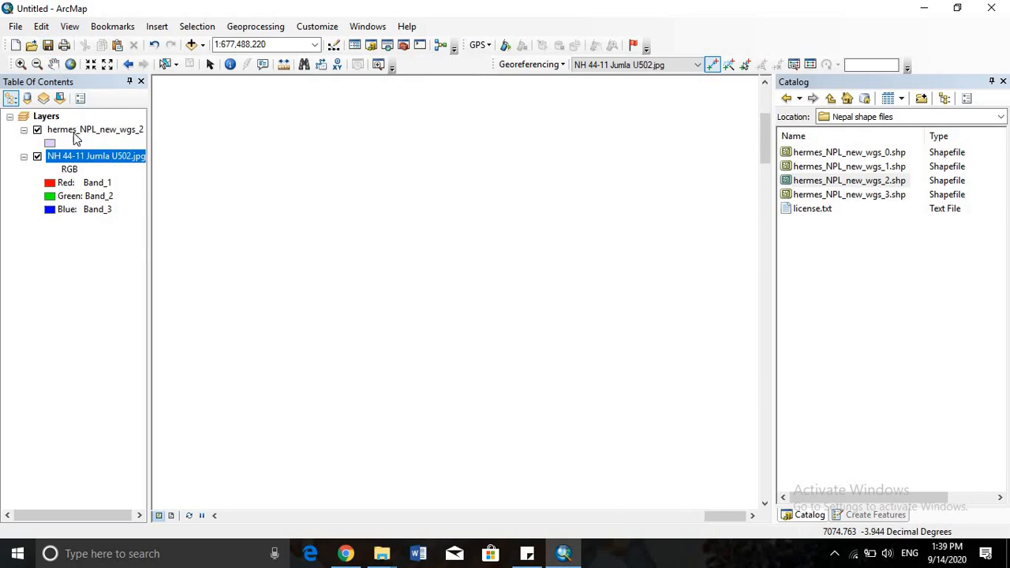
# Place the second control point on the raster's north-west graticule corner, labelled 81°00' and 30°00'
pyautogui.rightClick(79, 160)
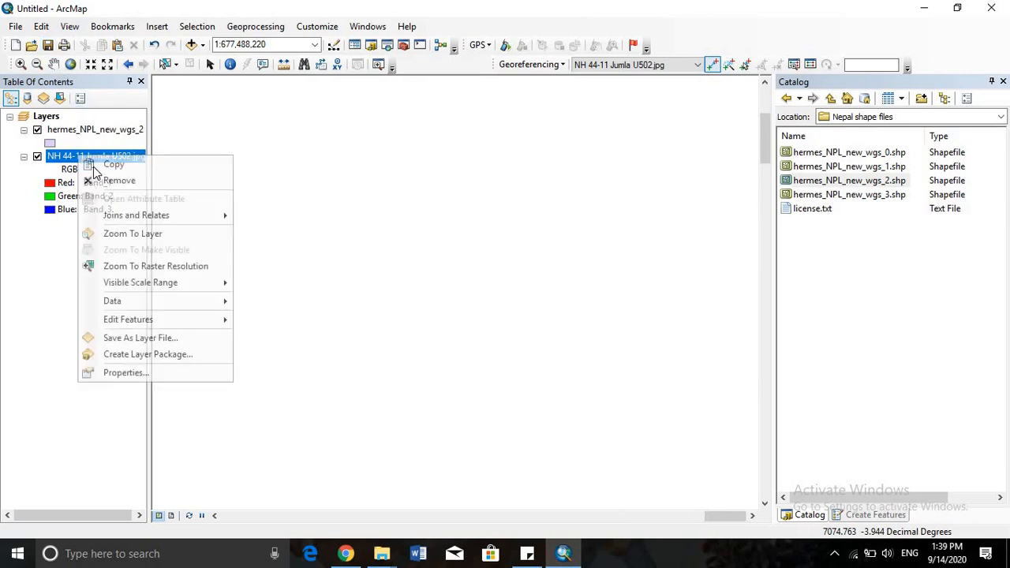
pyautogui.click(138, 240)
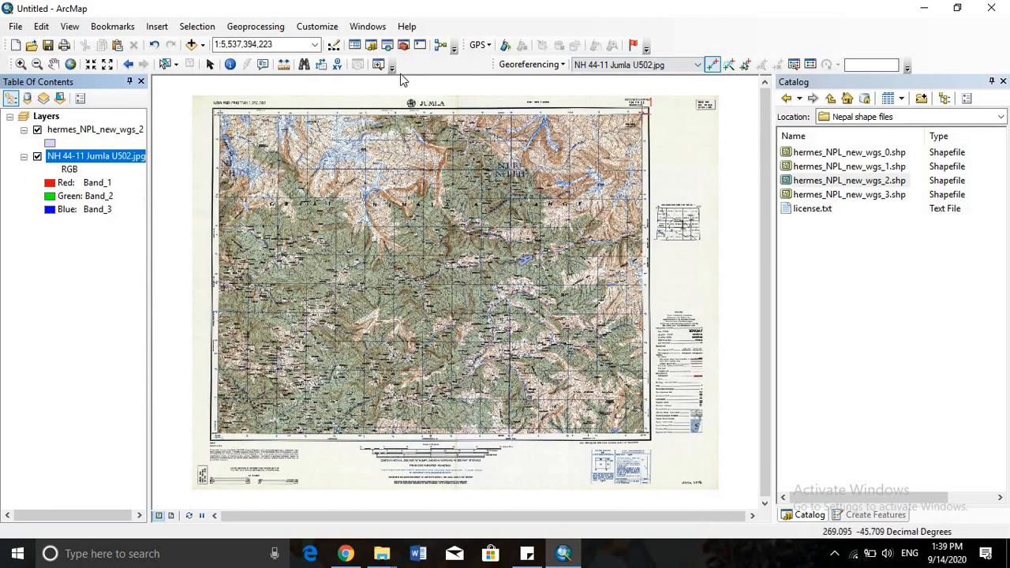
pyautogui.click(21, 64)
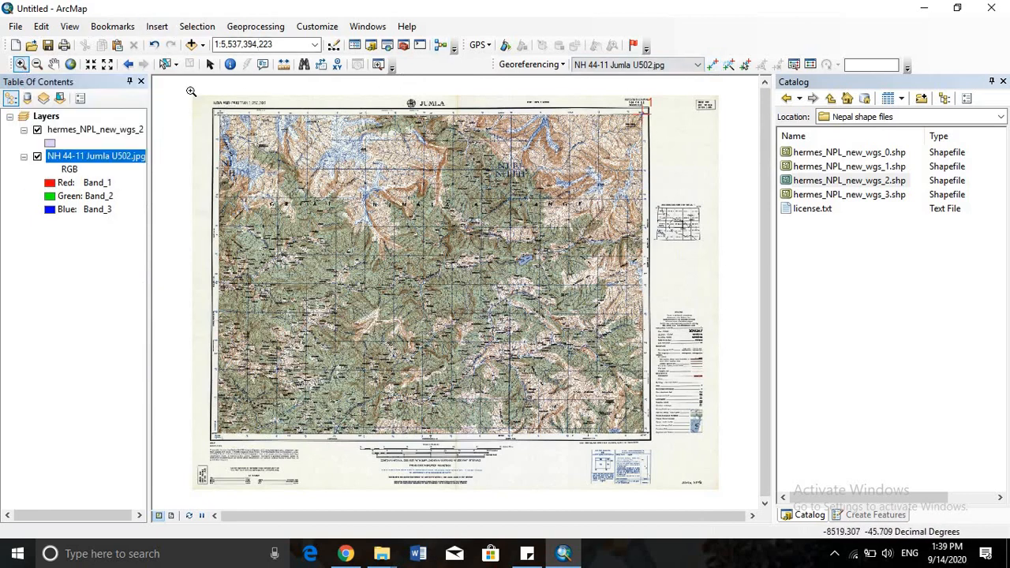
pyautogui.click(264, 139)
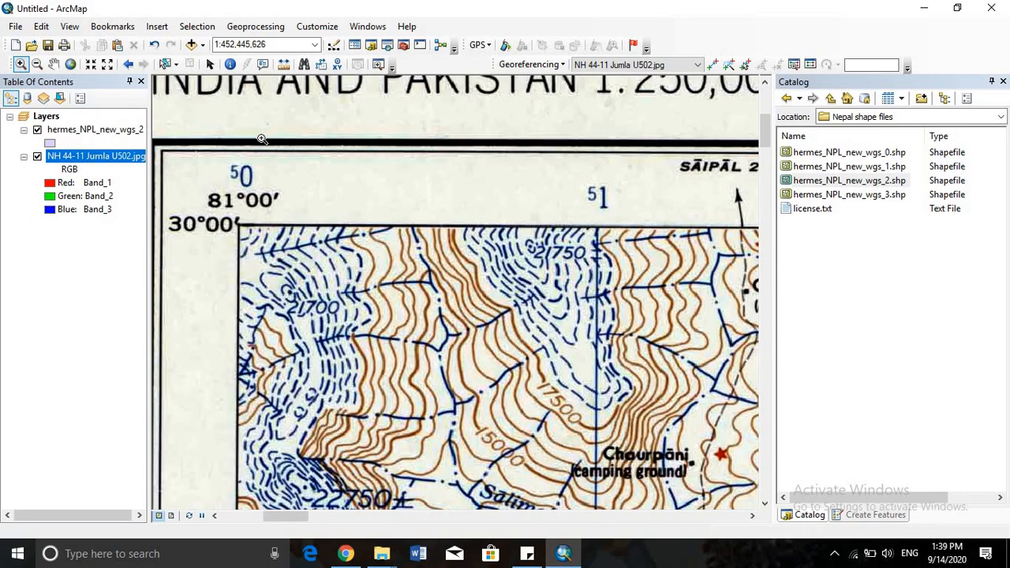
pyautogui.click(712, 64)
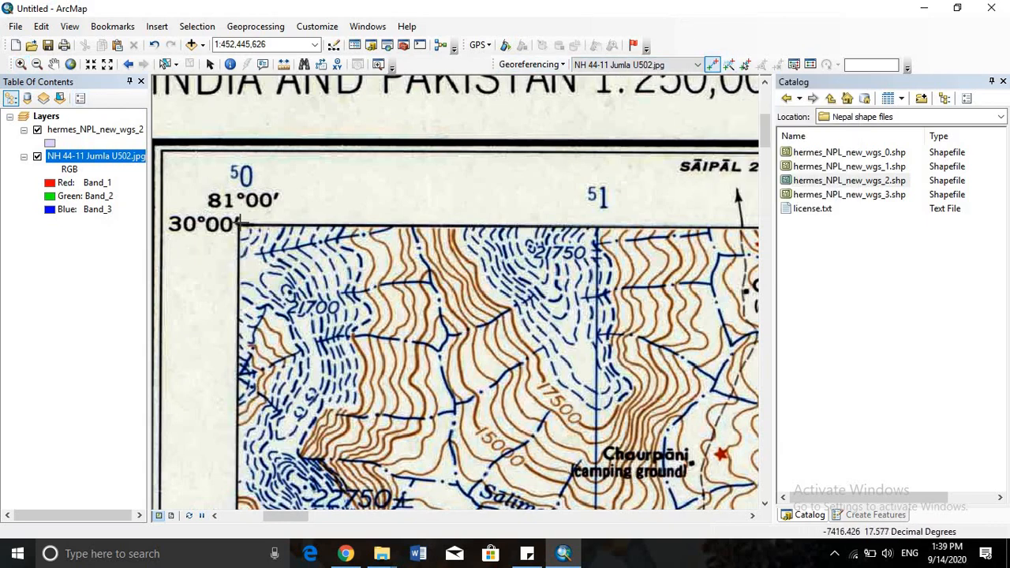
pyautogui.click(237, 224)
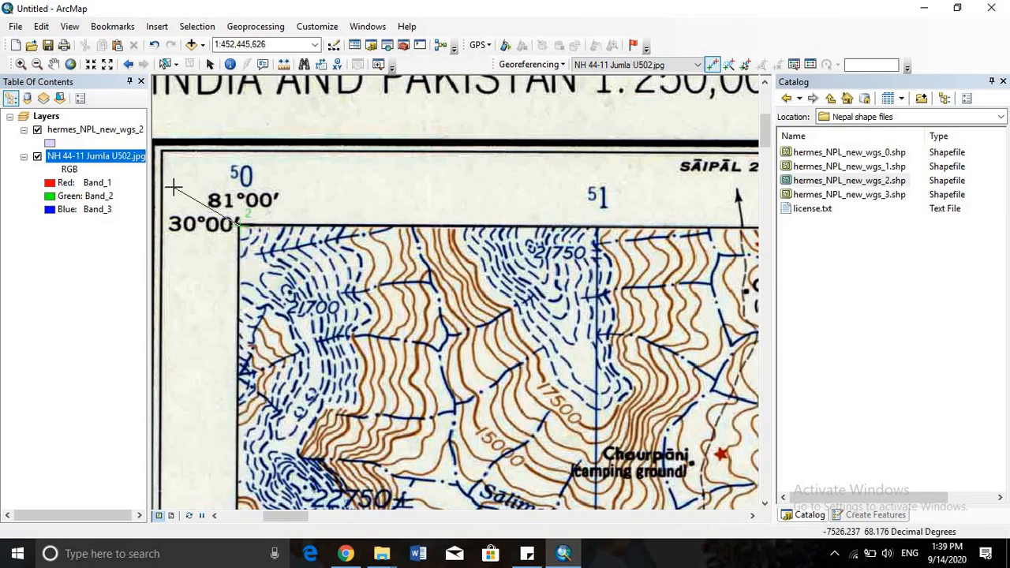
# Open the DMS coordinate entry for the north-west control point and set its longitude to 81° 0' 0" East
pyautogui.rightClick(174, 187)
pyautogui.click(237, 215)
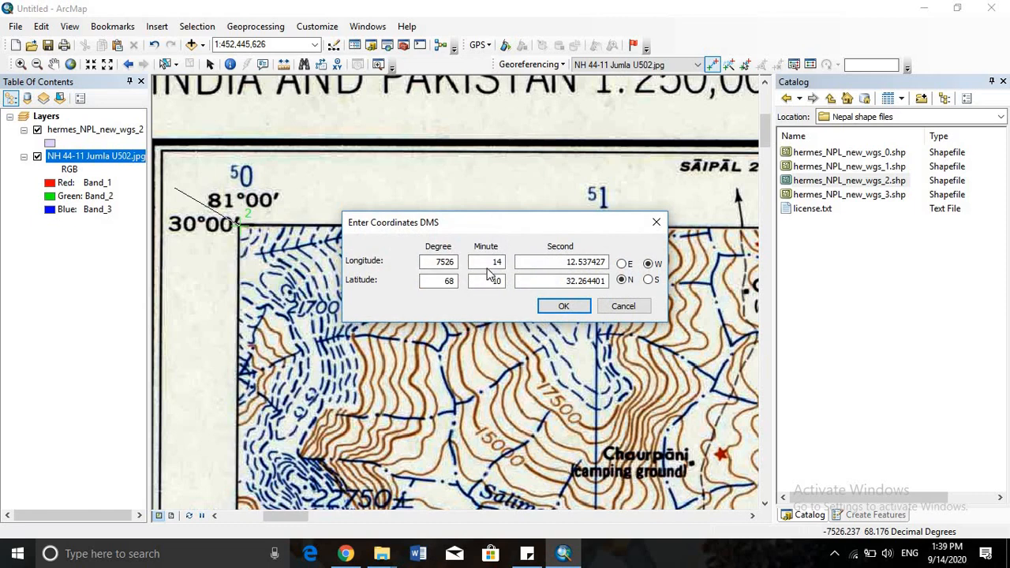
pyautogui.press('Tab')
pyautogui.write('8')
pyautogui.press('Tab')
pyautogui.write('0')
pyautogui.press('Tab')
pyautogui.write('0')
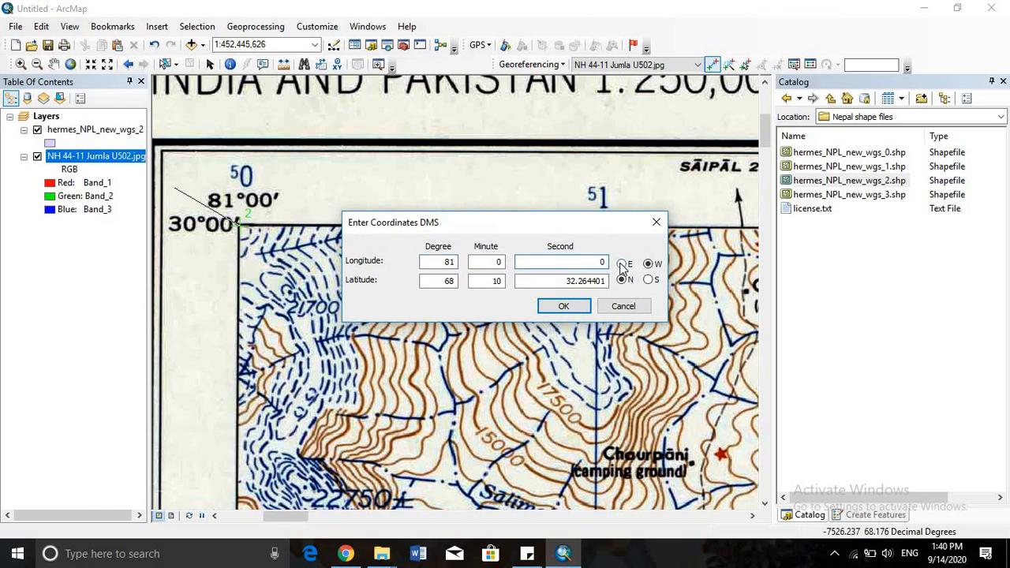
pyautogui.click(623, 264)
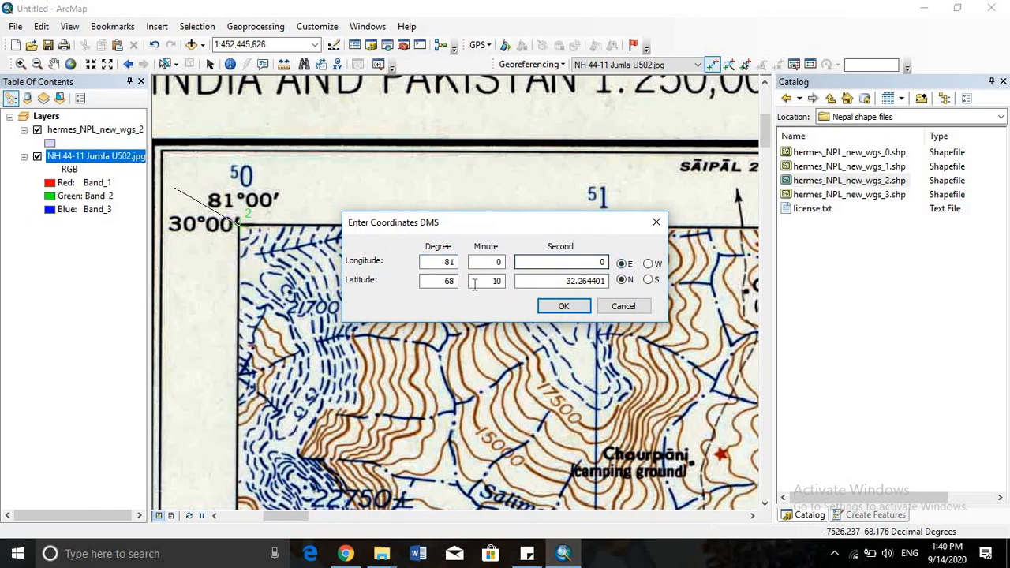
# Set the north-west control point's latitude to 30° 0' 0" North and accept the coordinates
pyautogui.doubleClick(435, 279)
pyautogui.write('30')
pyautogui.press('Tab')
pyautogui.write('0')
pyautogui.press('Tab')
pyautogui.write('0')
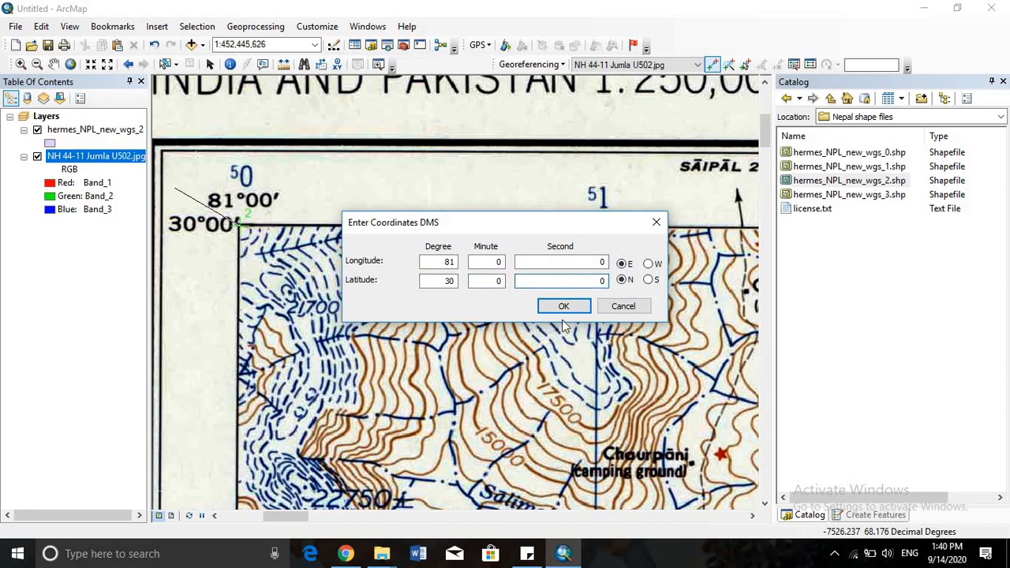
pyautogui.click(557, 306)
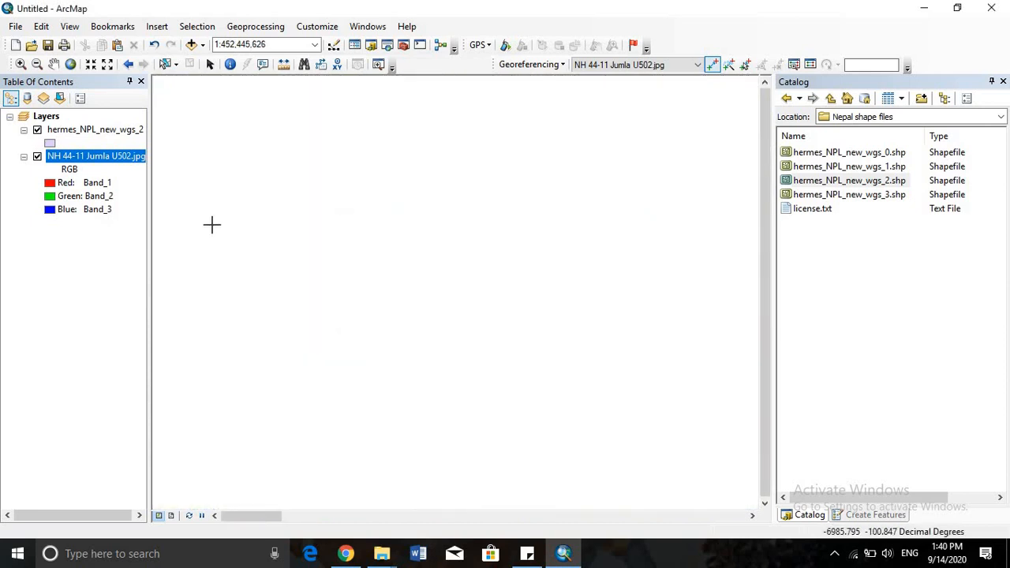
# Zoom to the Jumla raster layer and hide the hermes_NPL_new_wgs_2 layer covering it
pyautogui.rightClick(136, 156)
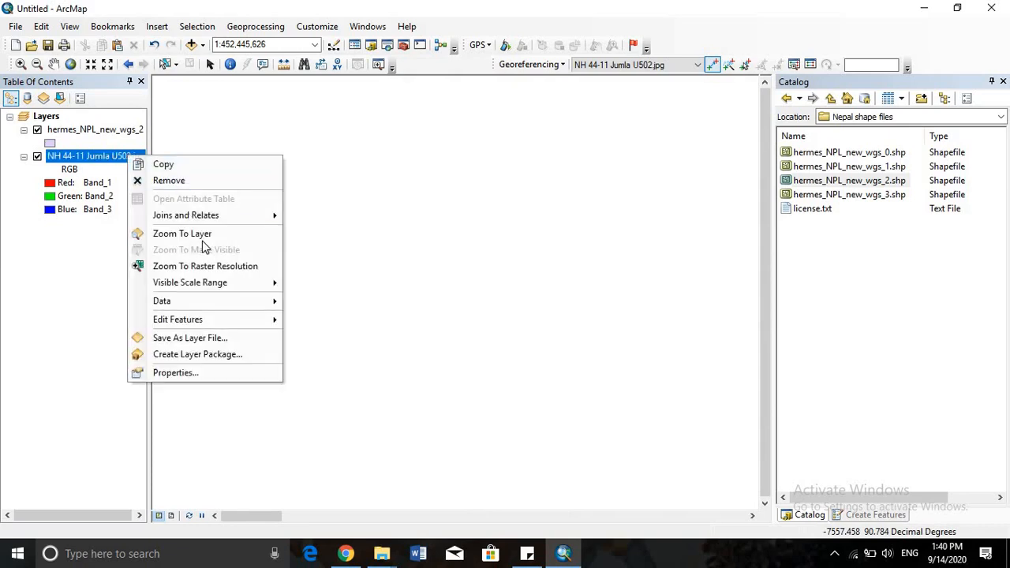
pyautogui.click(202, 235)
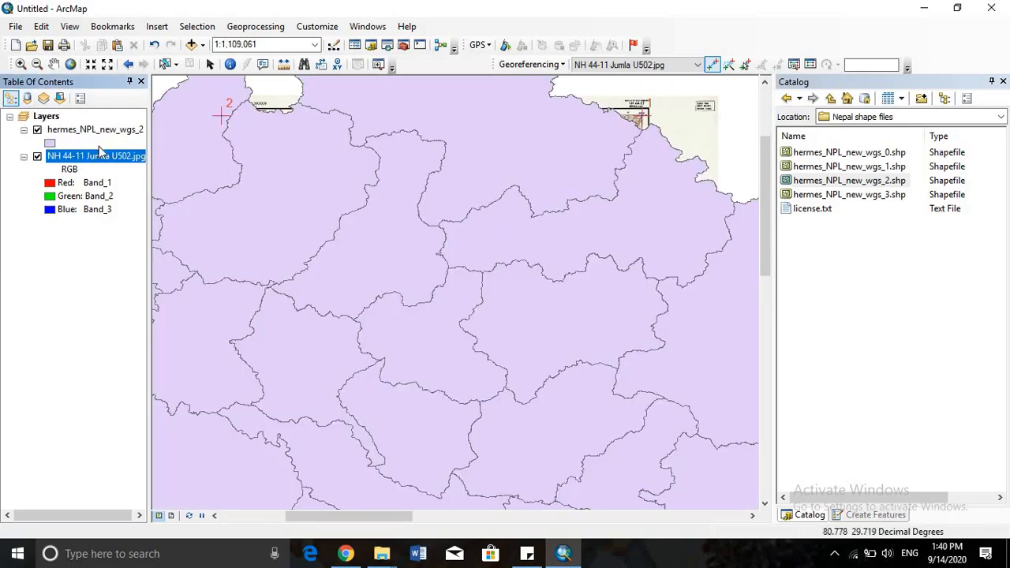
pyautogui.click(36, 131)
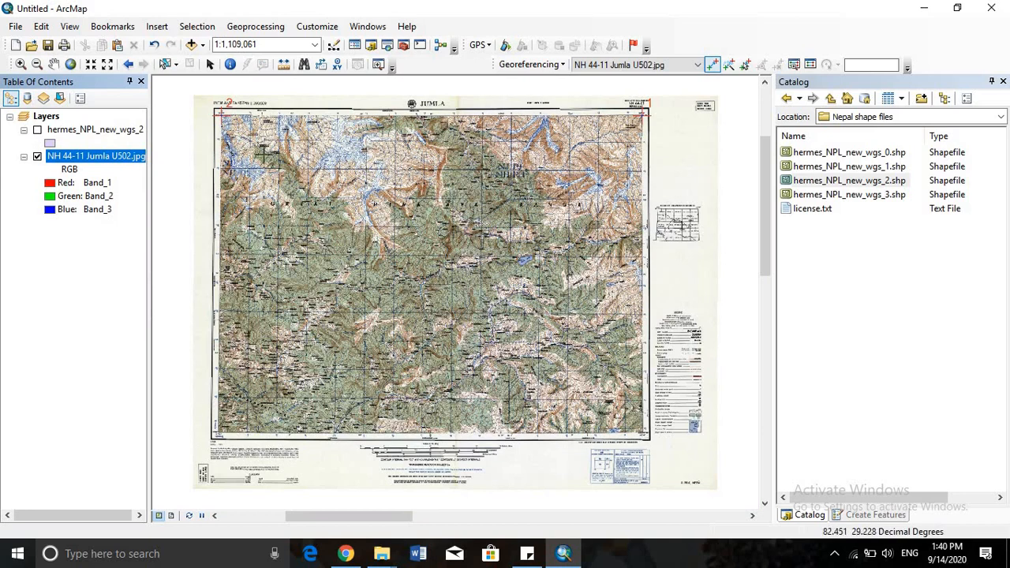
# Place the third control point on the raster's south-east graticule corner, labelled 82°30' and 29°00', and enter its DMS coordinates
pyautogui.click(20, 63)
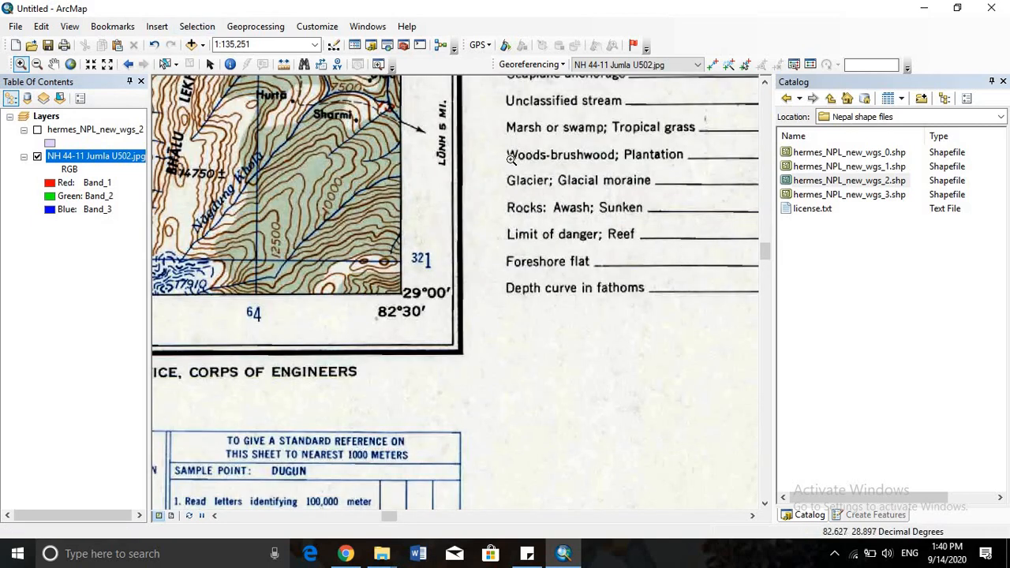
pyautogui.click(713, 65)
pyautogui.click(401, 295)
pyautogui.rightClick(401, 294)
pyautogui.click(454, 323)
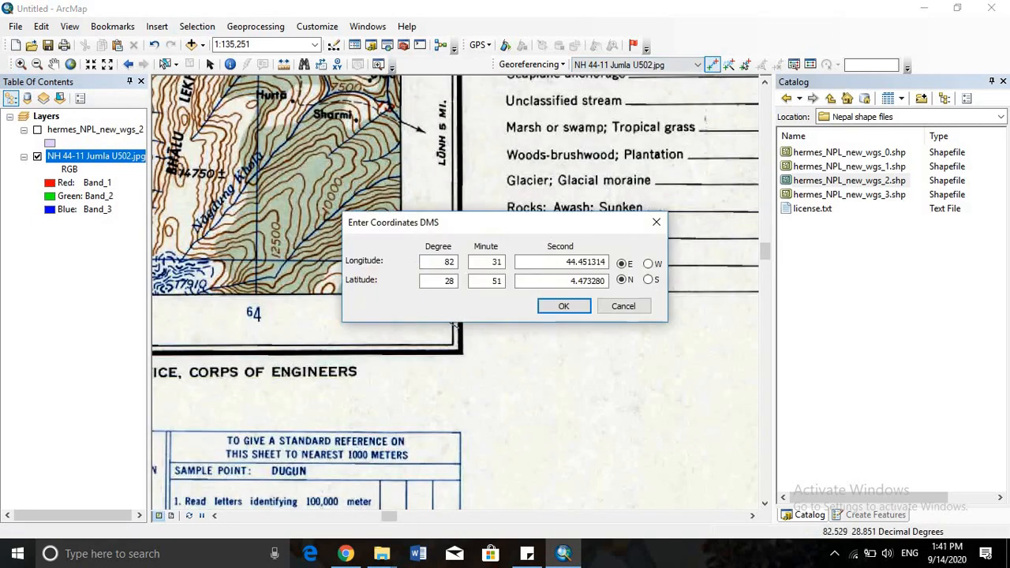
pyautogui.click(608, 439)
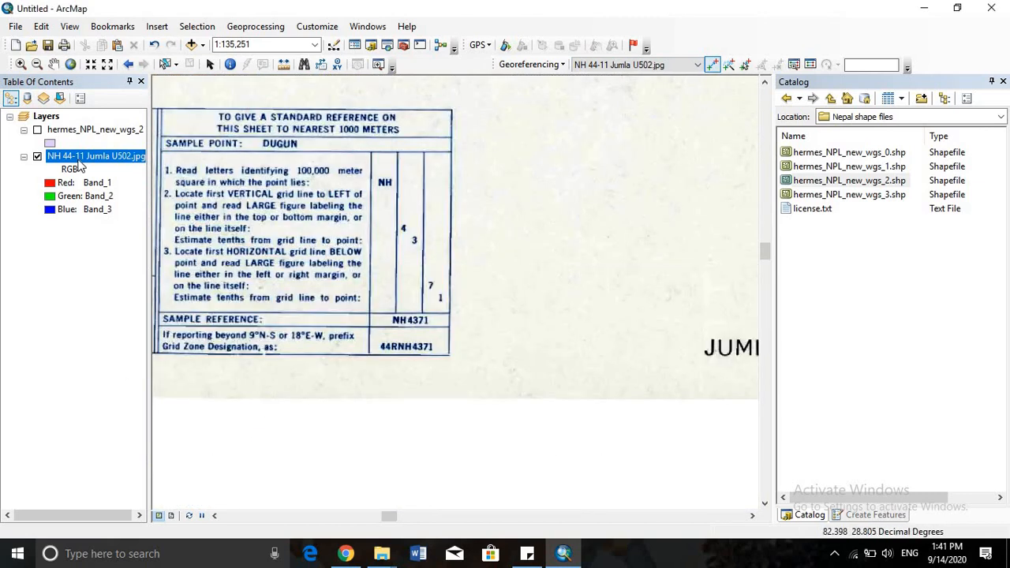
# Place the fourth control point on the raster's south-west graticule corner, labelled 81°00' and 29°00', and enter its DMS coordinates
pyautogui.rightClick(79, 165)
pyautogui.click(130, 235)
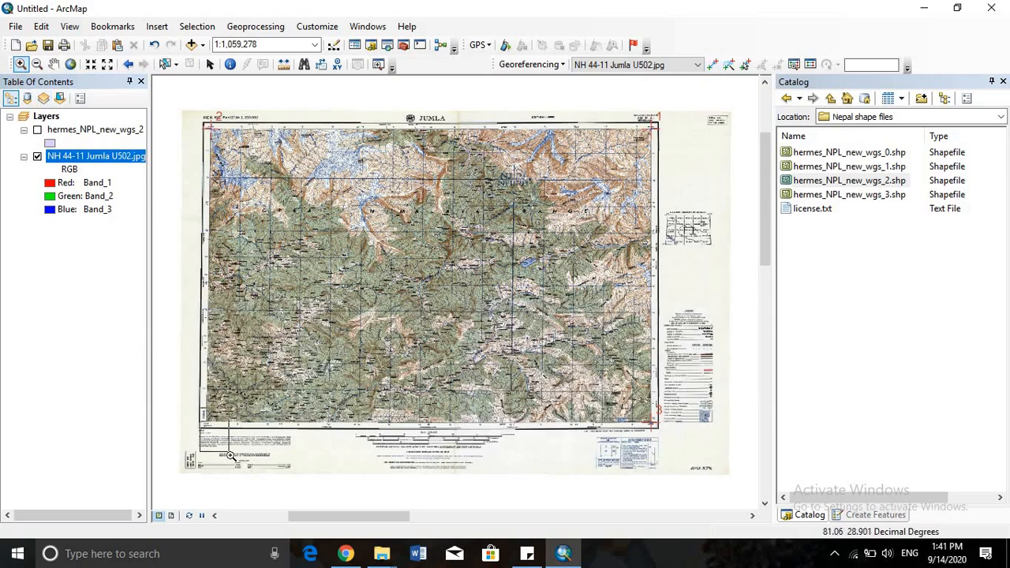
pyautogui.moveTo(230, 456); pyautogui.dragTo(200, 419)
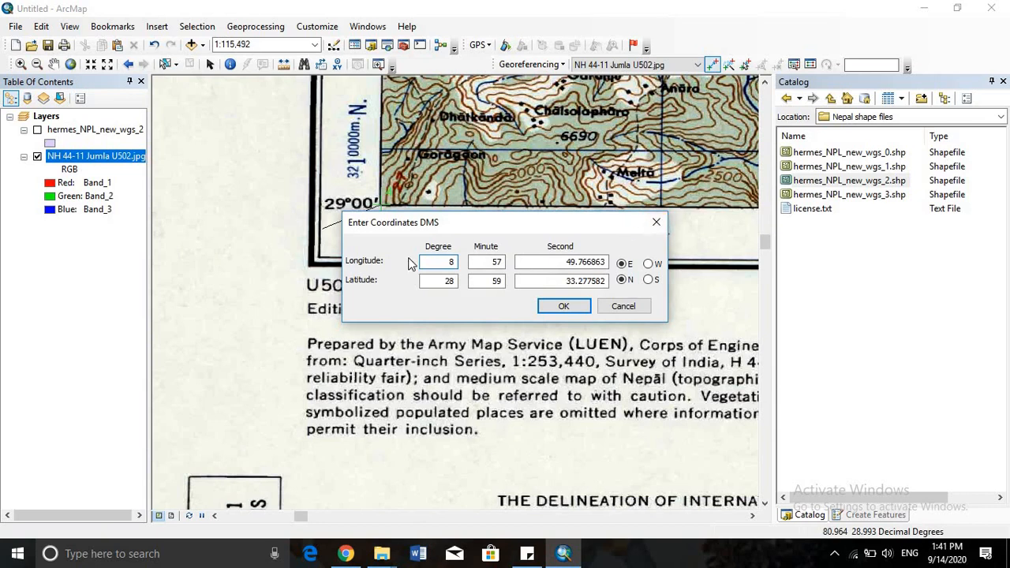
pyautogui.click(572, 280)
pyautogui.click(563, 306)
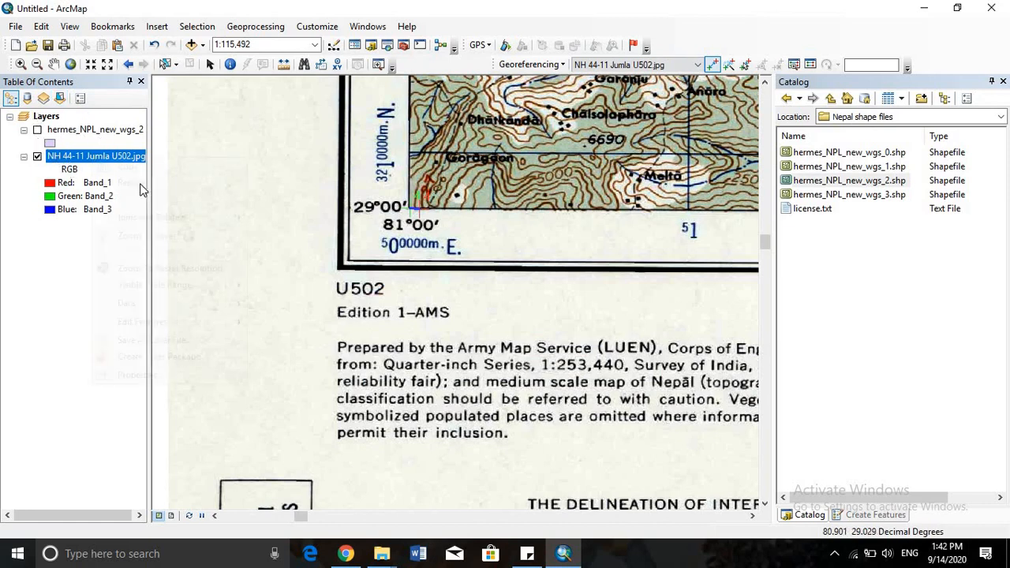
# Zoom to the Jumla raster layer and turn the hermes_NPL_new_wgs_2 layer back on
pyautogui.rightClick(93, 159)
pyautogui.click(147, 235)
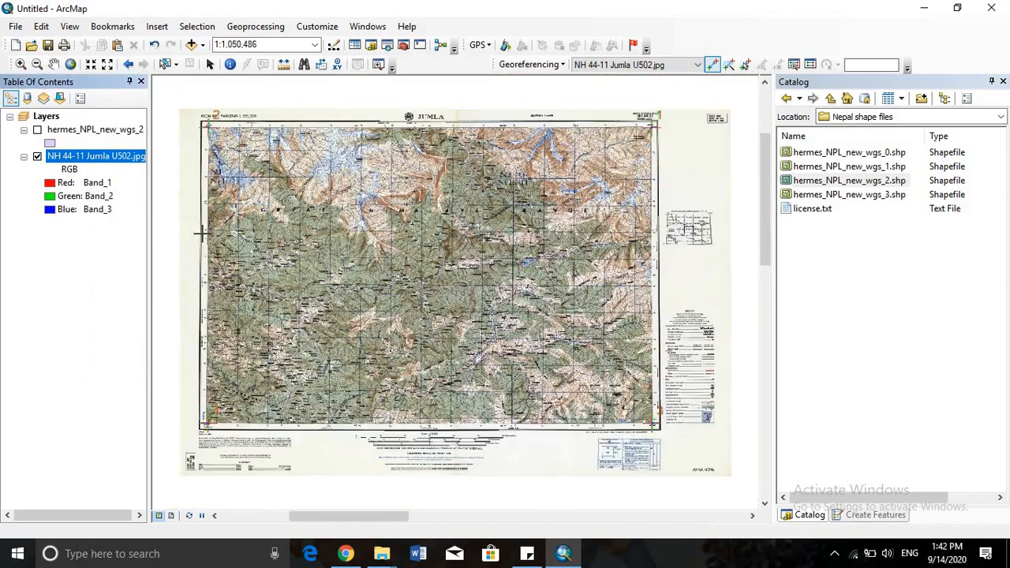
pyautogui.click(37, 130)
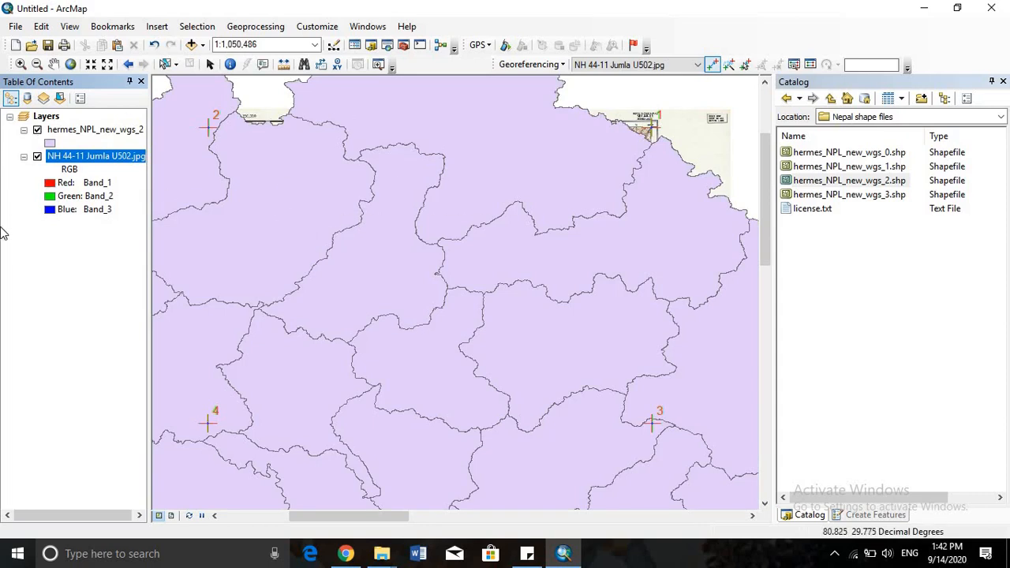
# Move the Jumla raster above hermes_NPL_new_wgs_2 in the layer order and zoom to the full extent of the hermes_NPL_new_wgs_2 layer
pyautogui.click(12, 99)
pyautogui.moveTo(87, 142); pyautogui.dragTo(87, 120)
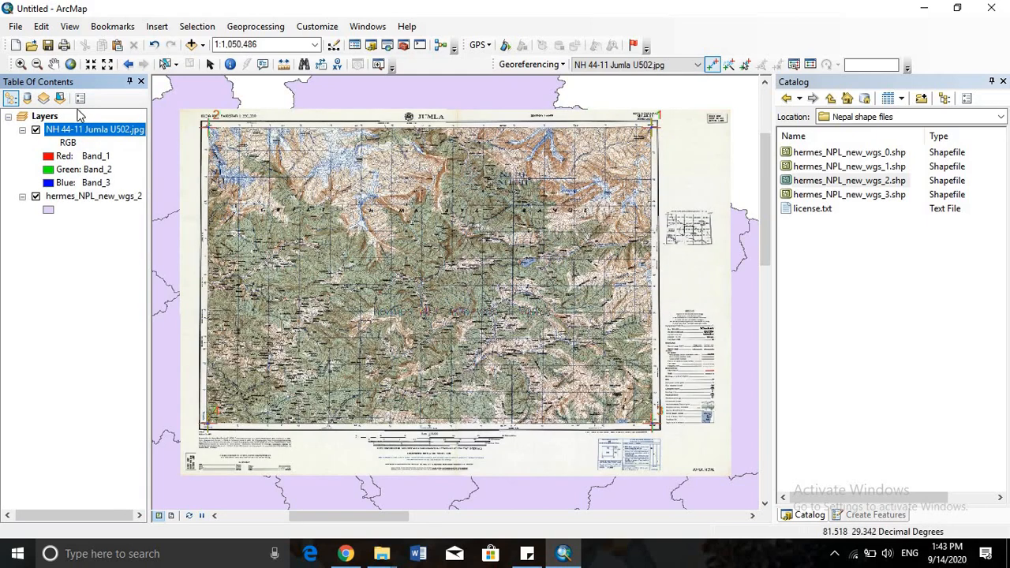
pyautogui.rightClick(70, 197)
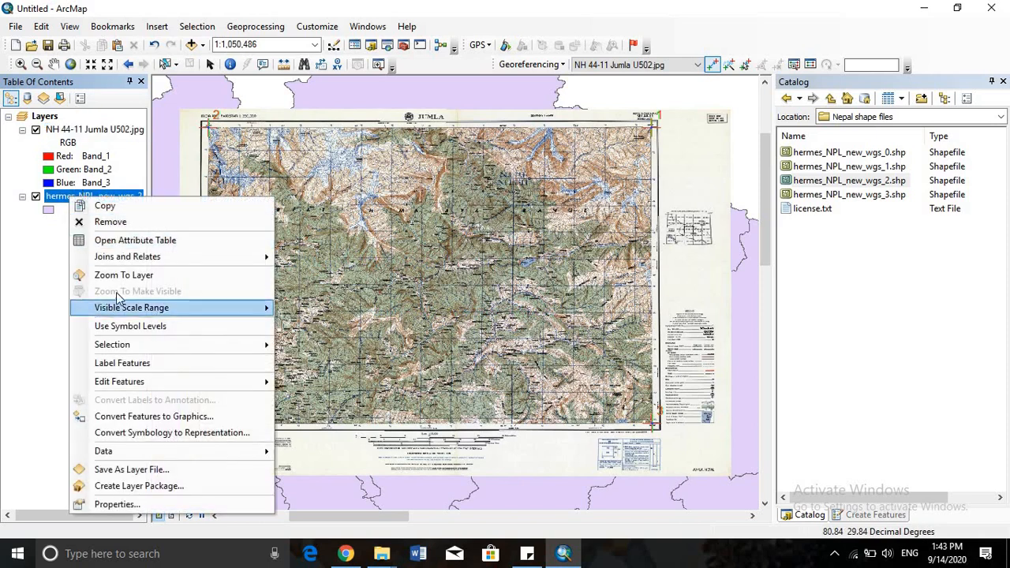
pyautogui.click(125, 277)
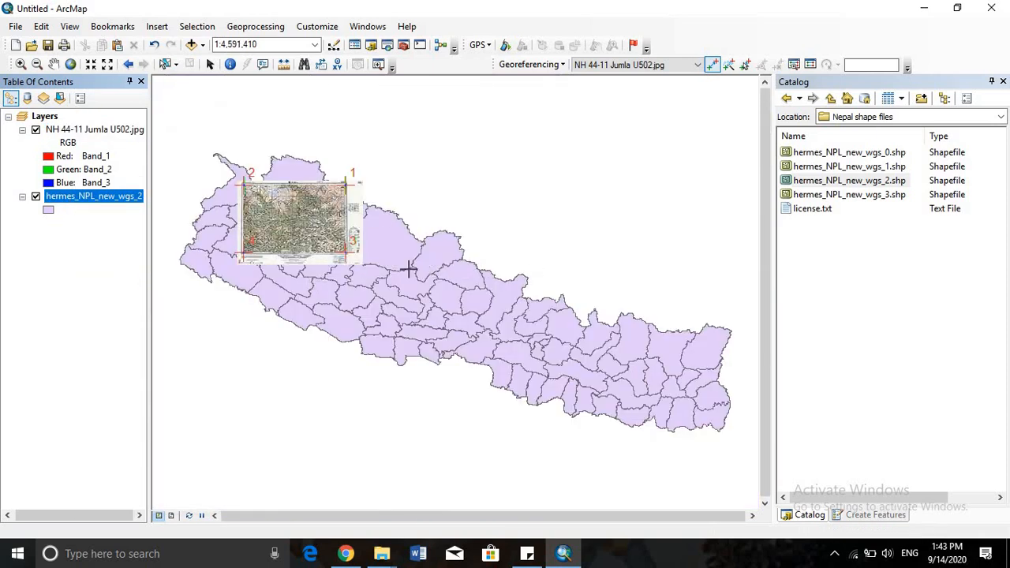